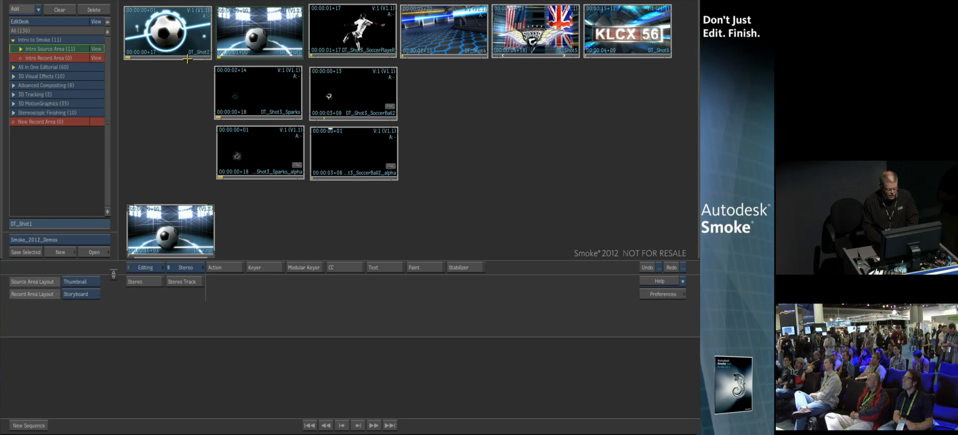
Assemble a sequence from DT_Shot2, DT_Shot1 and DT_Shot4 in the record storyboard
left_click_drag(174, 31, 288, 378)
left_click_drag(269, 34, 339, 378)
left_click_drag(433, 10, 448, 382)
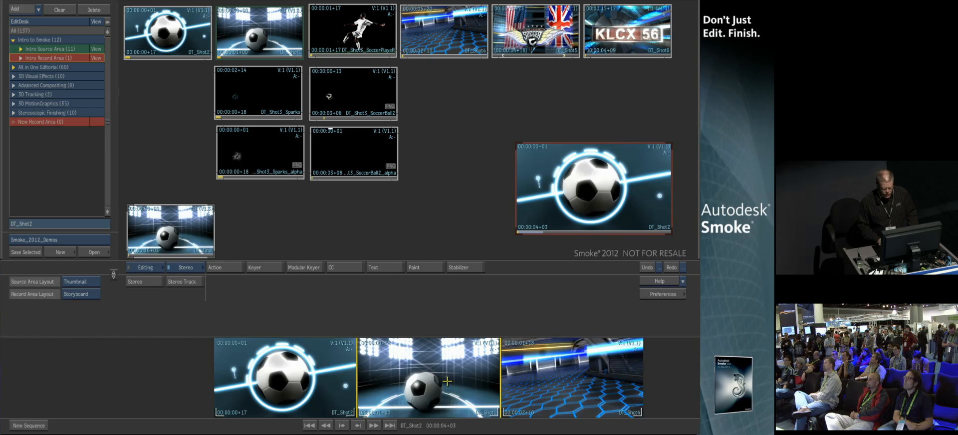
Switch the record area to the timeline layout and scrub the playhead into DT_Shot1
left_click(86, 294)
left_click(99, 246)
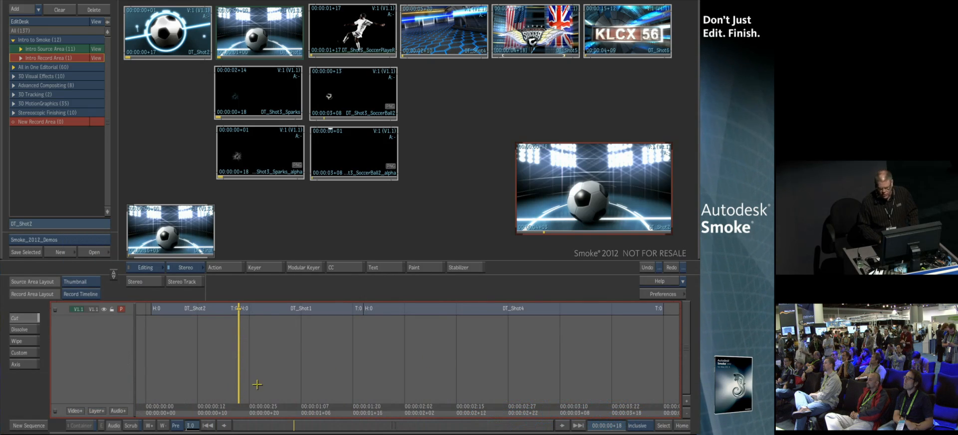
left_click_drag(240, 409, 330, 422)
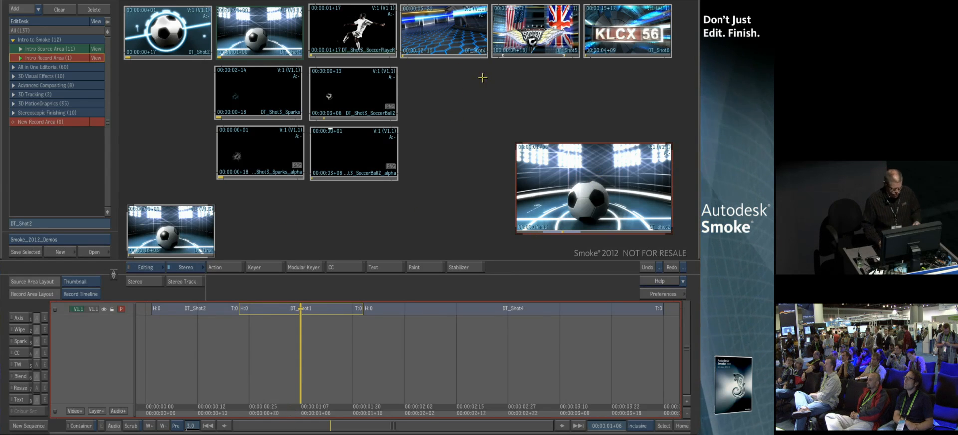
Change the source area layout to source and record viewers and scrub through the sequence
mouse_move(1, 84)
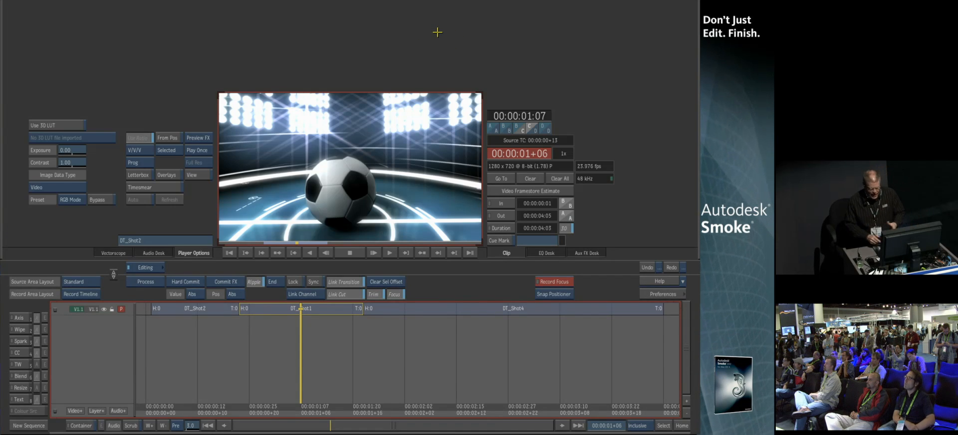
mouse_move(301, 404)
left_mouse_down()
mouse_move(236, 410)
mouse_move(524, 407)
mouse_move(293, 404)
left_mouse_up()
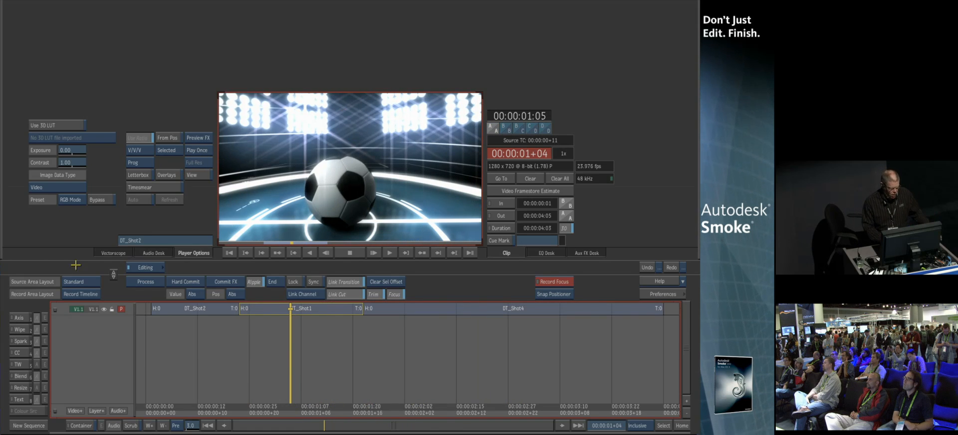
right_click(86, 277)
left_click(86, 300)
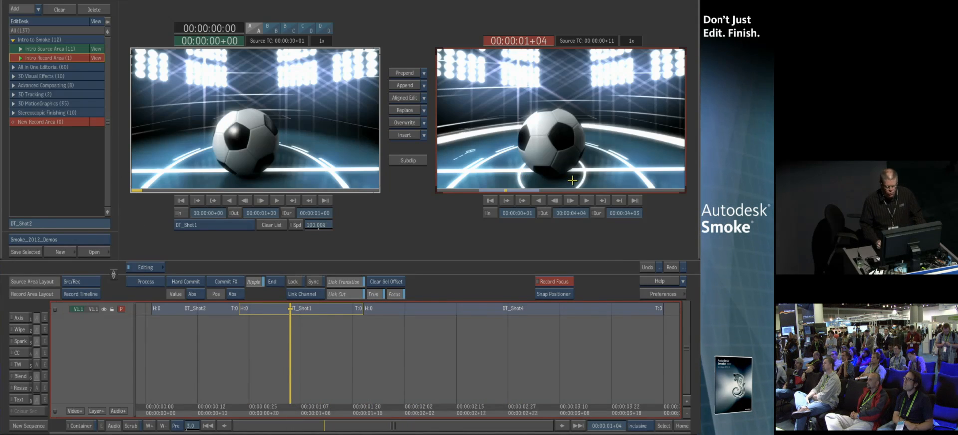
left_click_drag(292, 404, 461, 404)
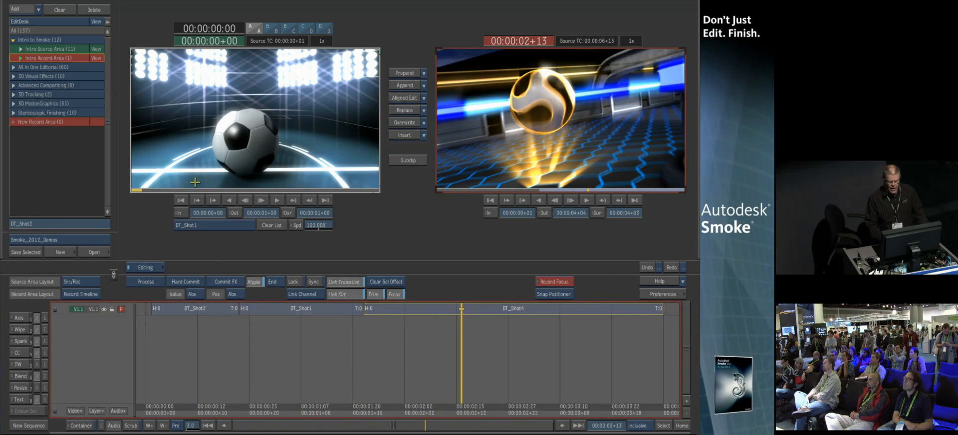
Load DT_Shot3_SoccerPlayerR from the Intro Source Area into the source viewer
mouse_move(1, 48)
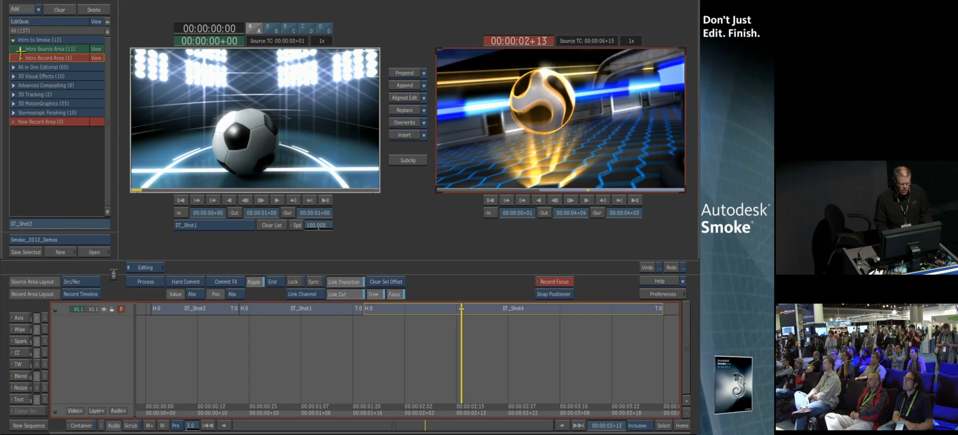
left_click(83, 46)
left_click(40, 101)
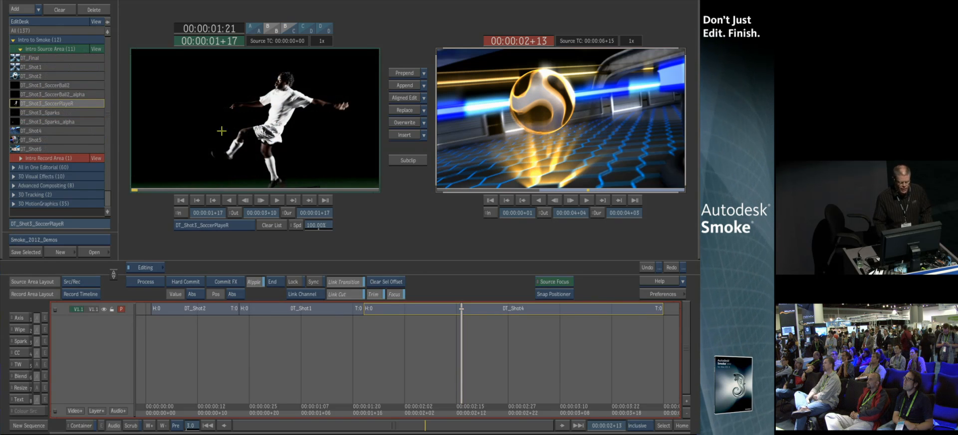
Insert DT_Shot3_SoccerPlayerR at the cut between DT_Shot1 and DT_Shot4
mouse_move(167, 180)
left_mouse_down()
mouse_move(315, 170)
mouse_move(163, 174)
left_mouse_up()
left_click_drag(462, 412, 327, 406)
left_click(364, 308)
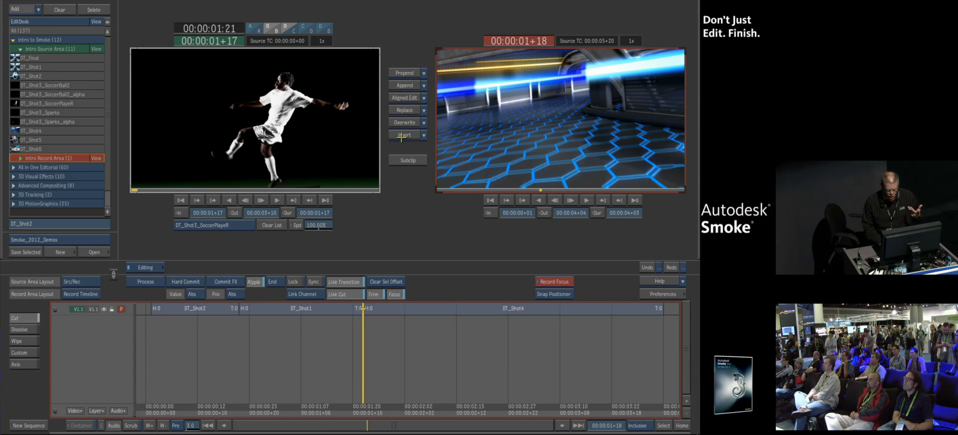
left_click(421, 134)
left_click_drag(571, 402, 462, 385)
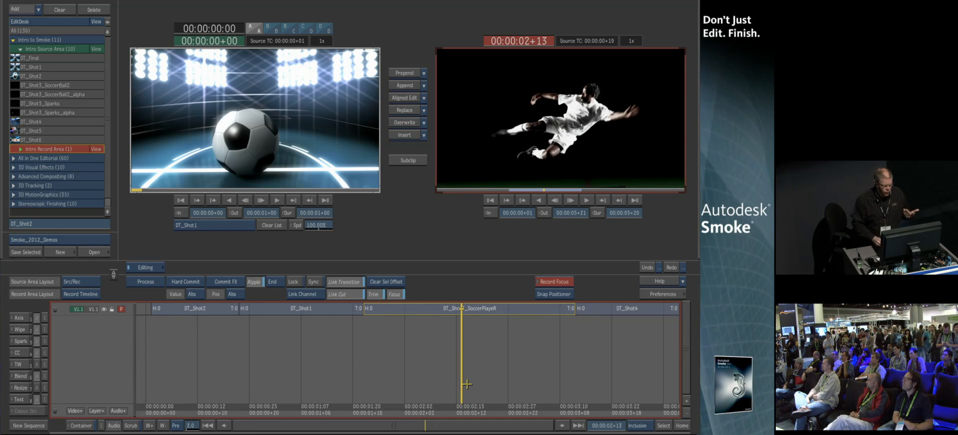
Add a second video track and place DT_Shot3_SoccerBall2 on it with an aligned edit
left_click(90, 85)
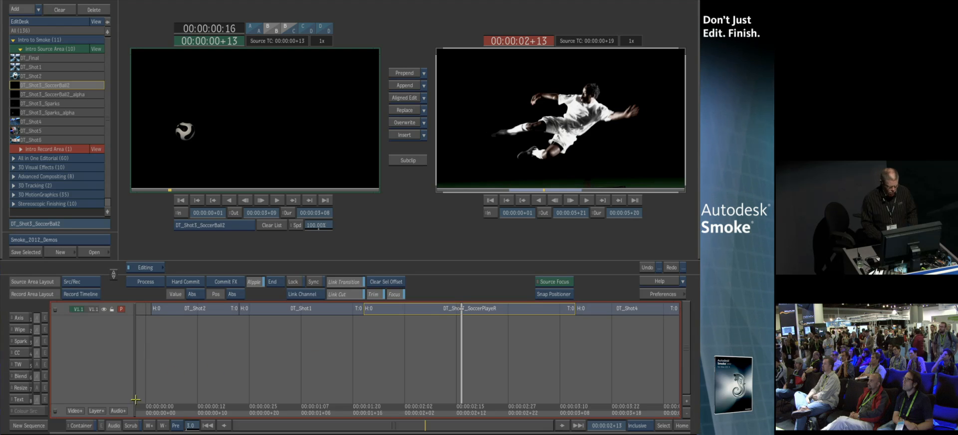
left_click(96, 411)
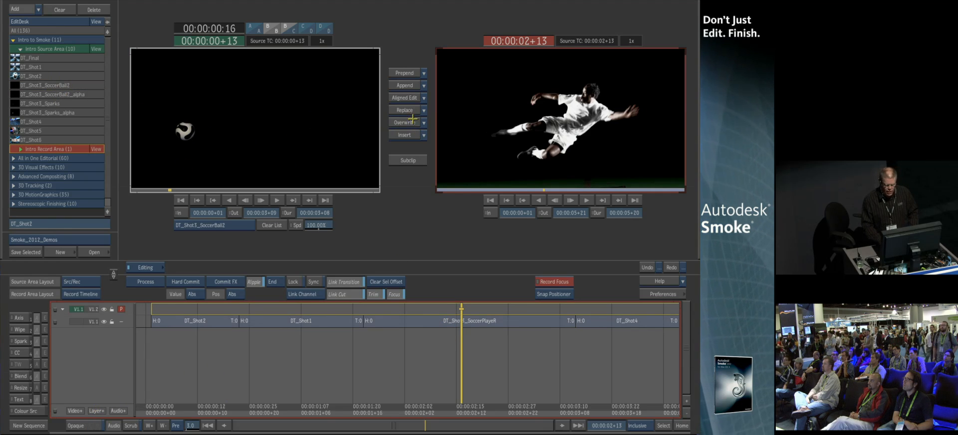
left_click(402, 99)
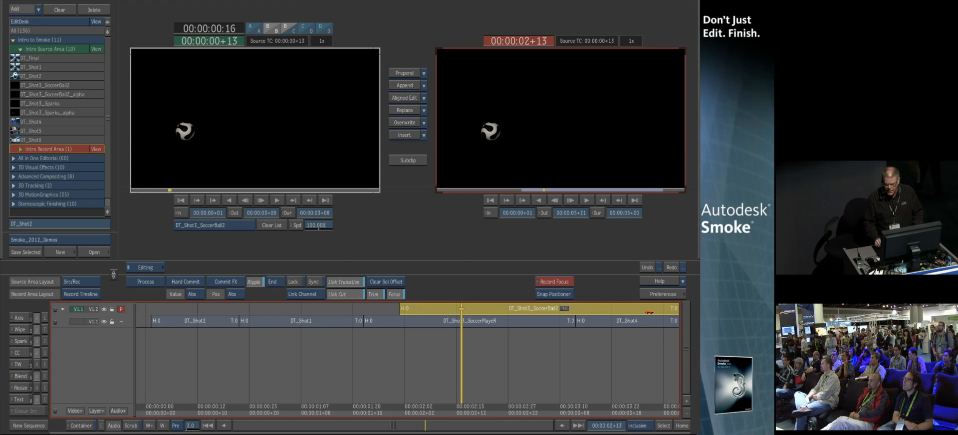
Apply an Axis effect to the DT_Shot3_SoccerBall2 segment on the upper track
left_click(19, 317)
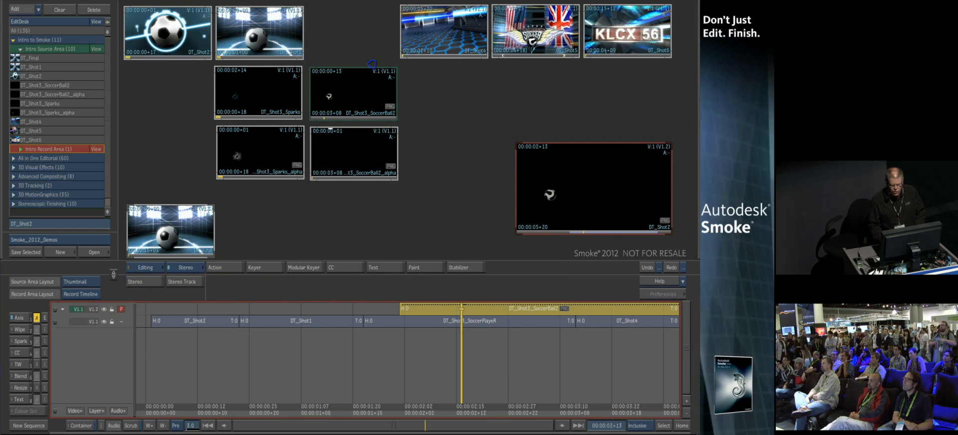
key("Escape")
left_click_drag(464, 417, 612, 392)
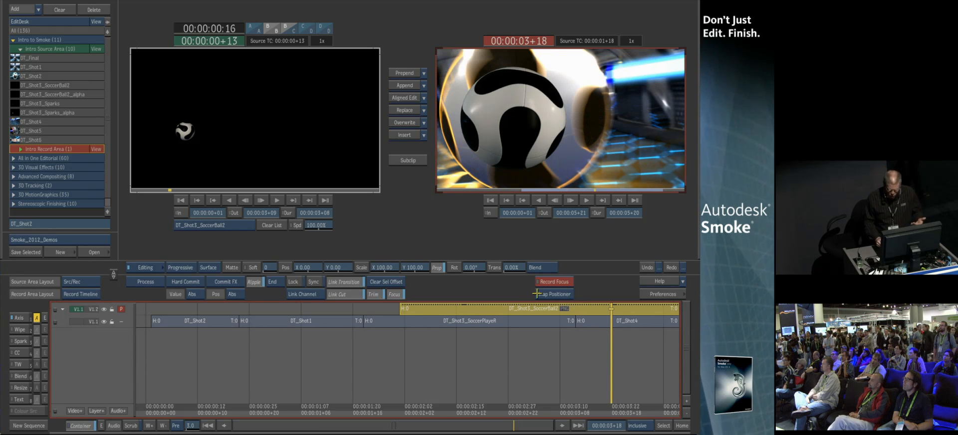
Cut the upper-track clip at the playhead and remove the segment after the cut
key("Up")
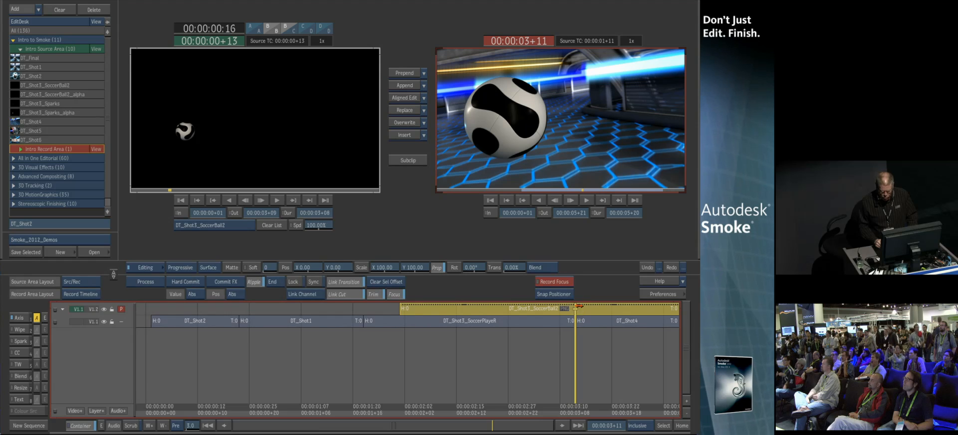
key("c")
left_click(603, 309)
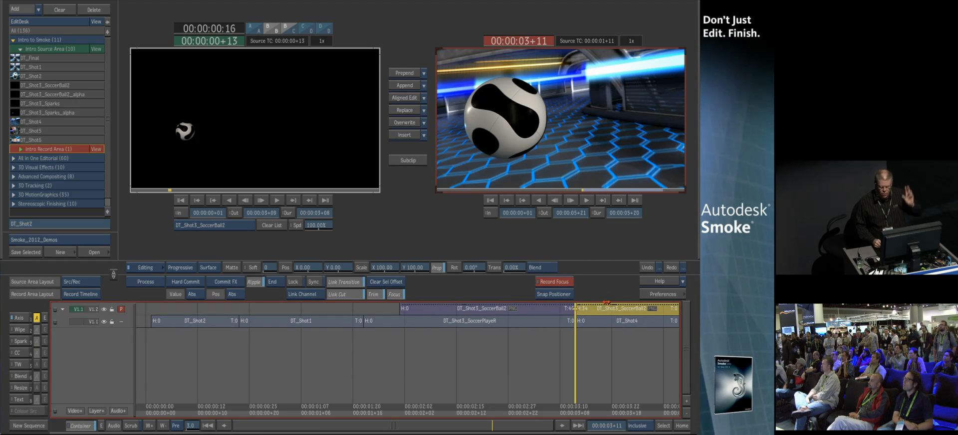
left_click_drag(602, 309, 398, 426)
left_click_drag(571, 407, 591, 408)
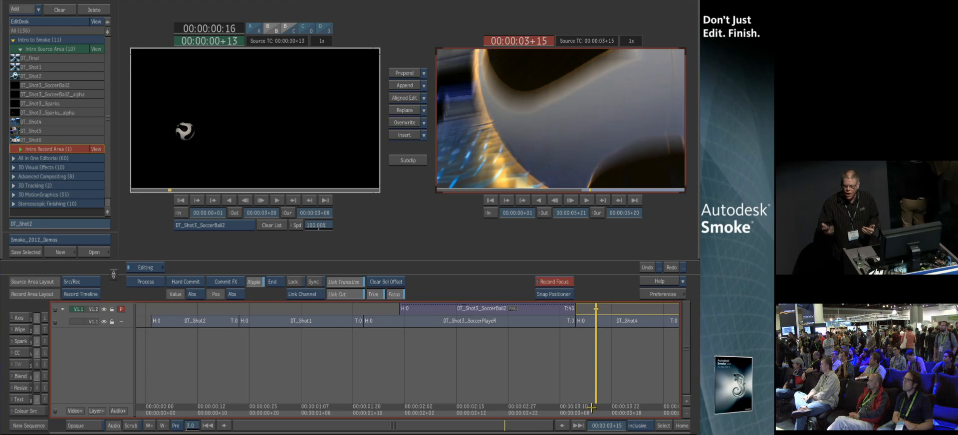
Open the Conform reel and the Clean record area from the All in One Editorial desk
left_click(20, 49)
left_click(11, 39)
left_click(14, 49)
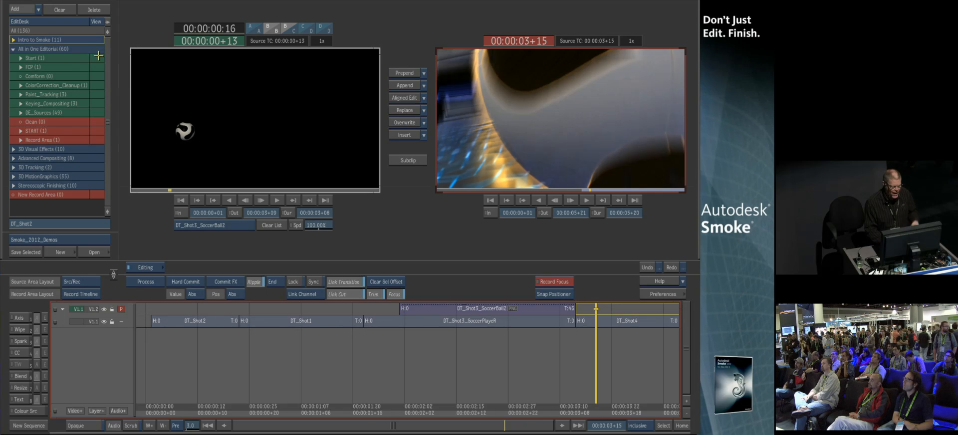
left_click(96, 75)
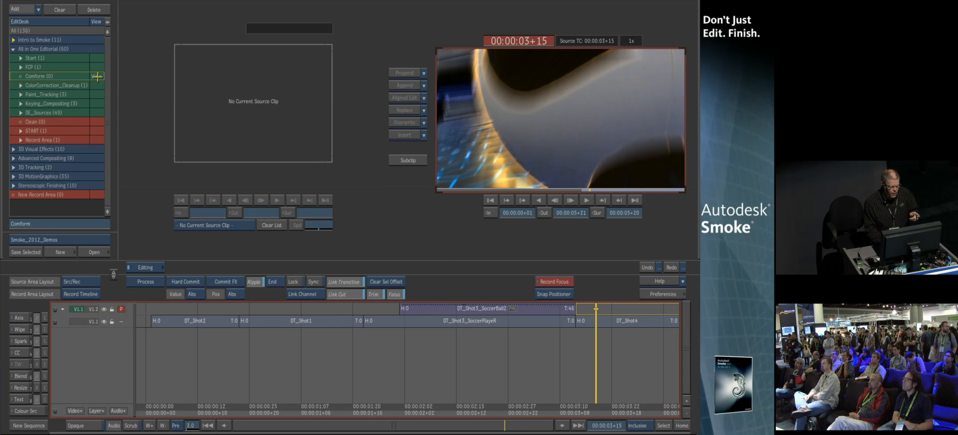
left_click(100, 123)
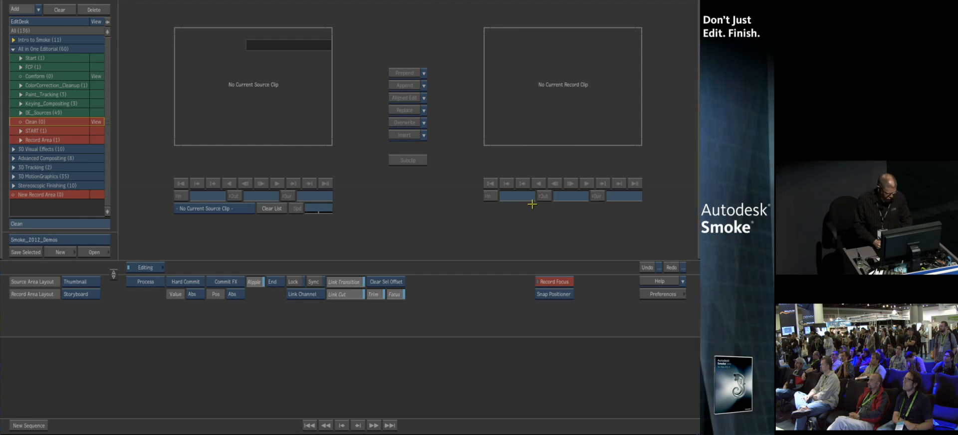
Switch to Final Cut Pro and move the playhead along the offline sequence
key("super+Tab")
key("super+Tab")
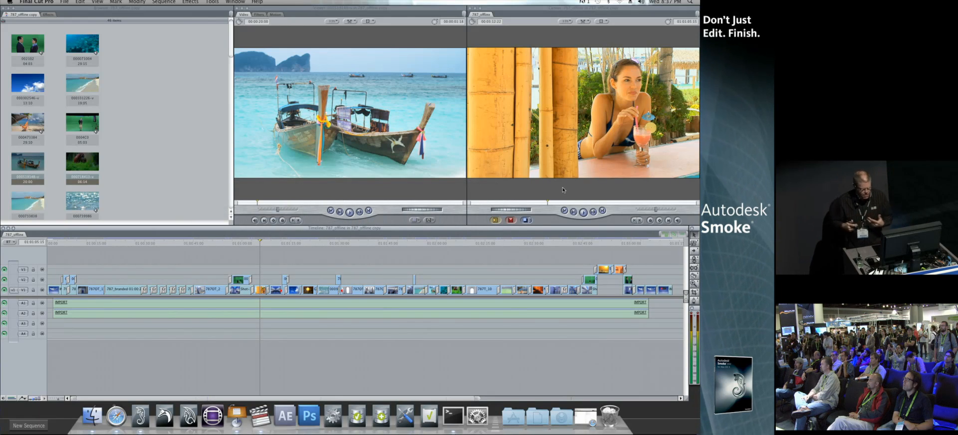
left_click_drag(243, 244, 262, 279)
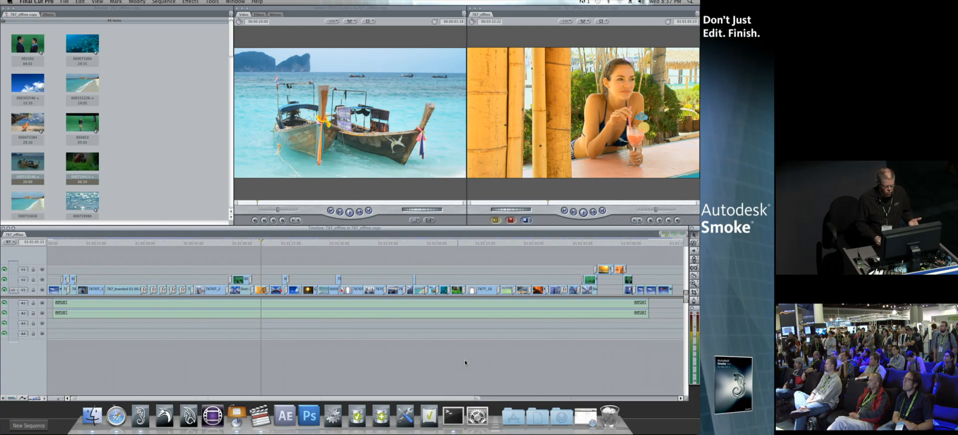
mouse_move(260, 243)
left_mouse_down()
mouse_move(194, 243)
mouse_move(317, 243)
mouse_move(252, 244)
mouse_move(262, 243)
left_mouse_up()
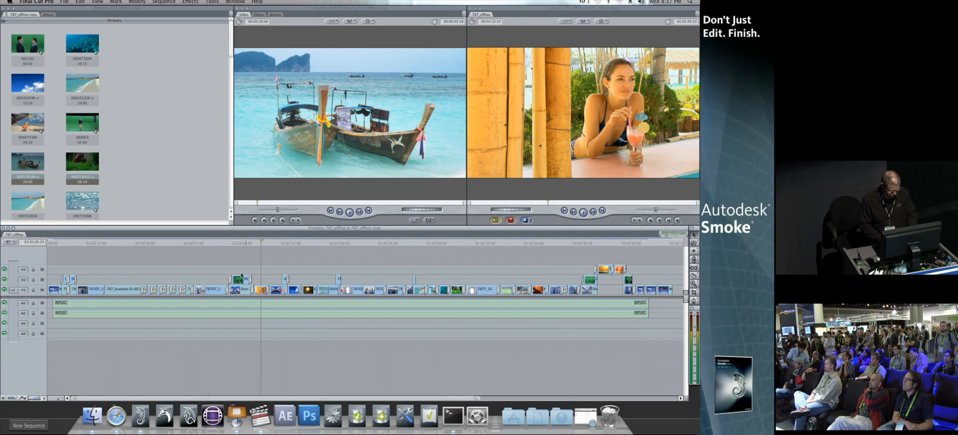
Open the Export XML dialog with Apple XML Interchange Format, version 5, and cancel it
left_click(65, 2)
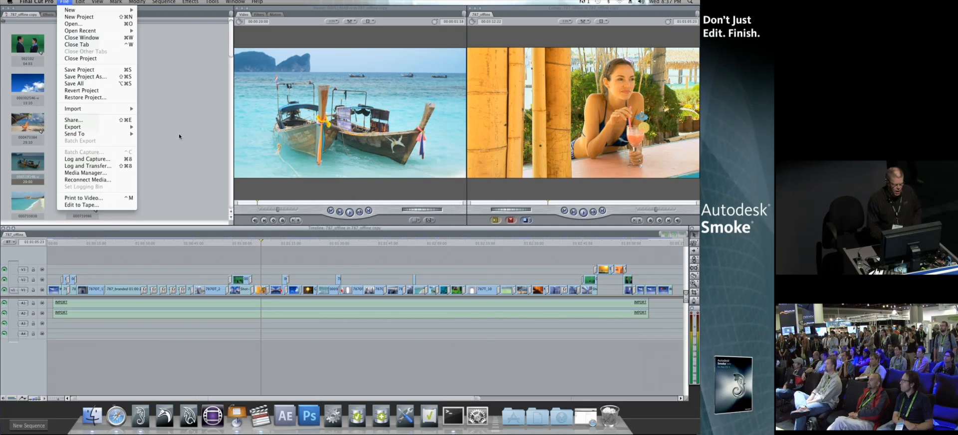
mouse_move(115, 127)
left_click(184, 211)
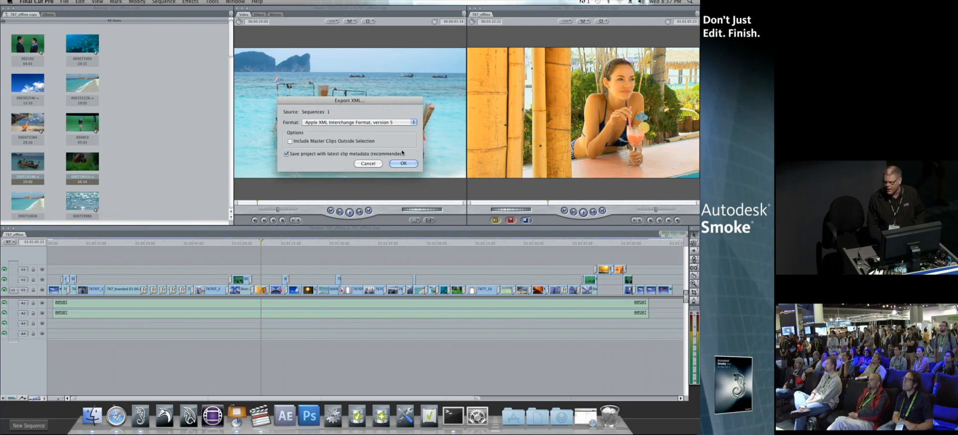
left_click(367, 164)
Create a new sequence in Smoke and open the library browser in dual view
left_click(33, 422)
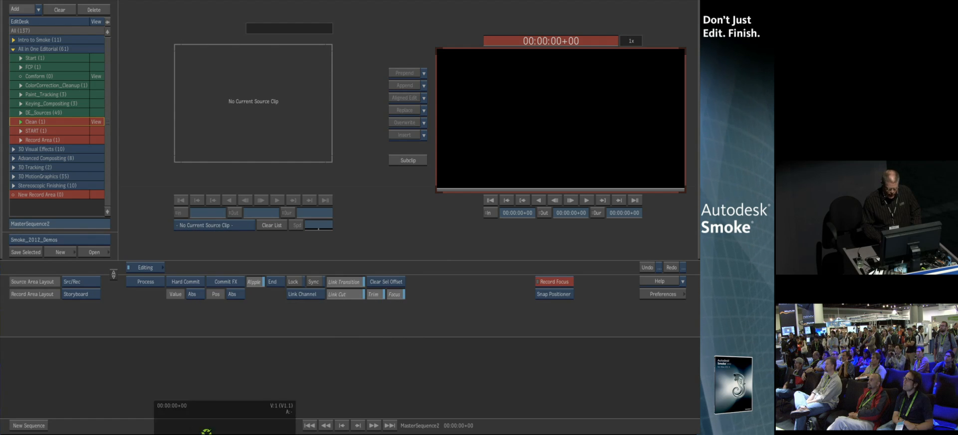
left_click(100, 252)
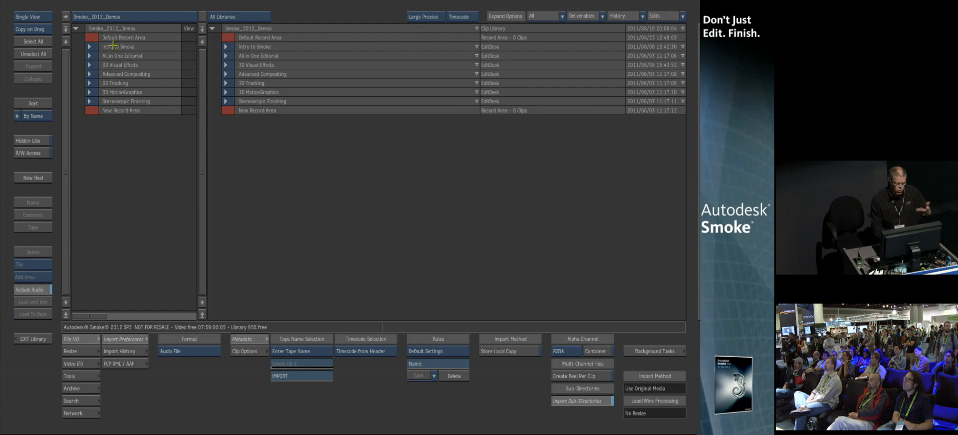
left_click(36, 21)
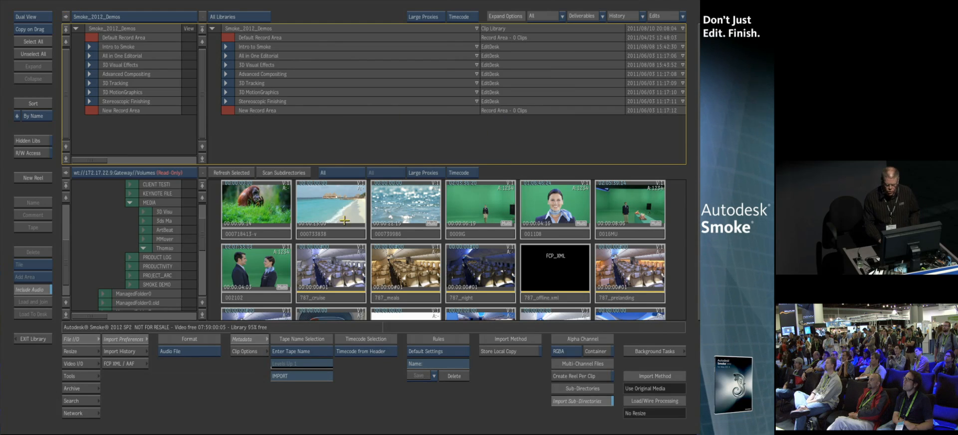
Browse the media volume clips and the All in One Editorial desk to find the FCP_XML file
left_click(249, 227)
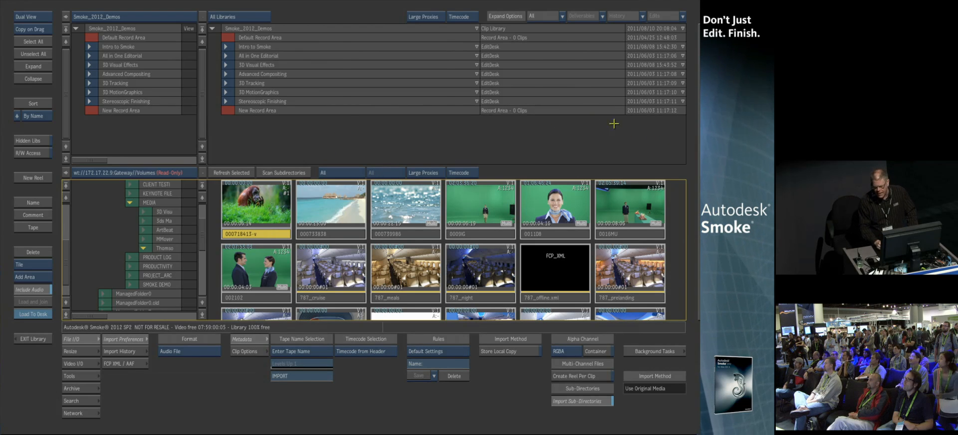
mouse_move(698, 159)
mouse_move(493, 133)
left_mouse_down()
mouse_move(559, 130)
mouse_move(500, 130)
left_mouse_up()
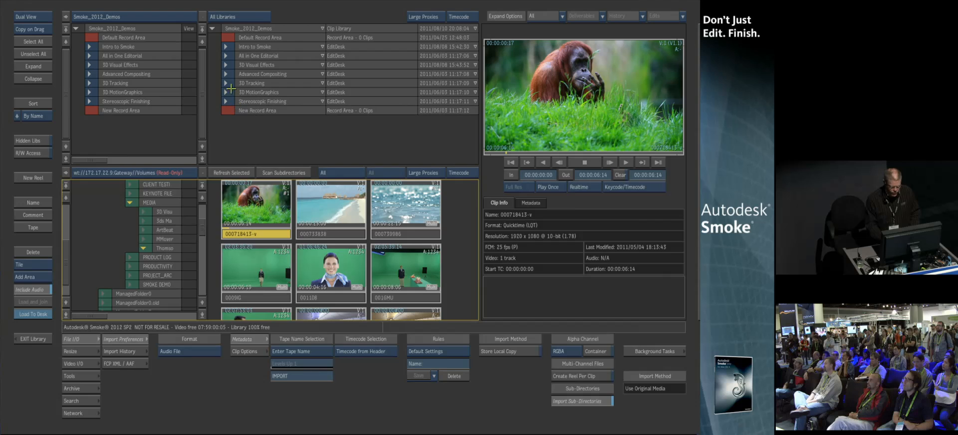
left_click(226, 55)
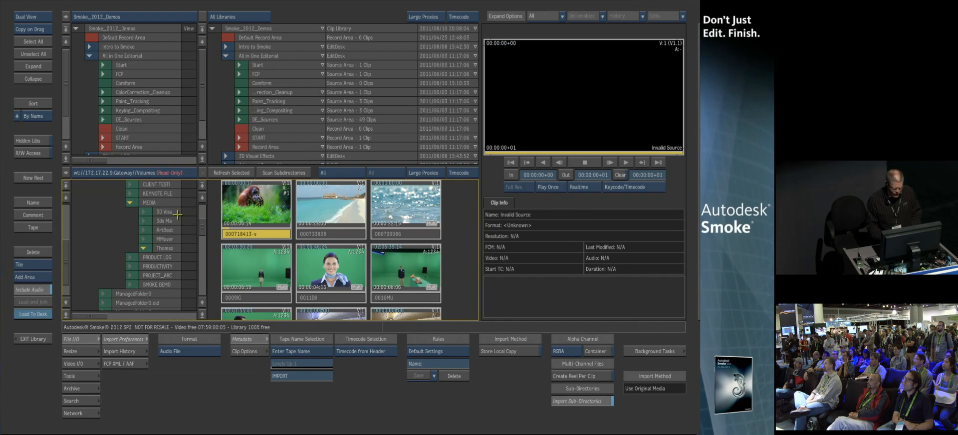
left_click_drag(200, 229, 204, 245)
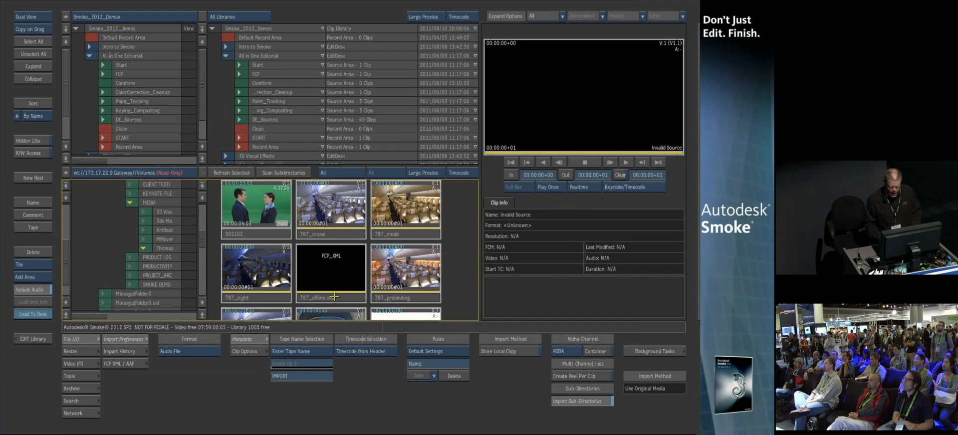
mouse_move(698, 195)
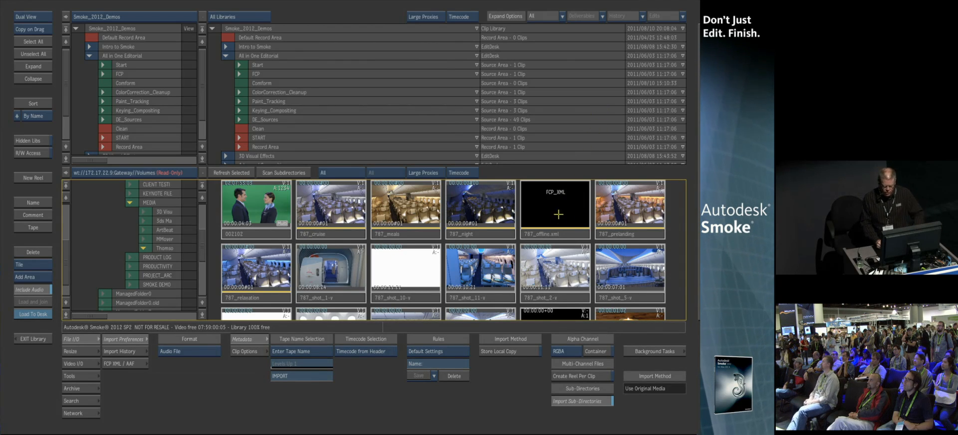
Import the FCP_XML file into the Conform folder of the library and load the imported sequence into the record area
left_click_drag(555, 227, 277, 81)
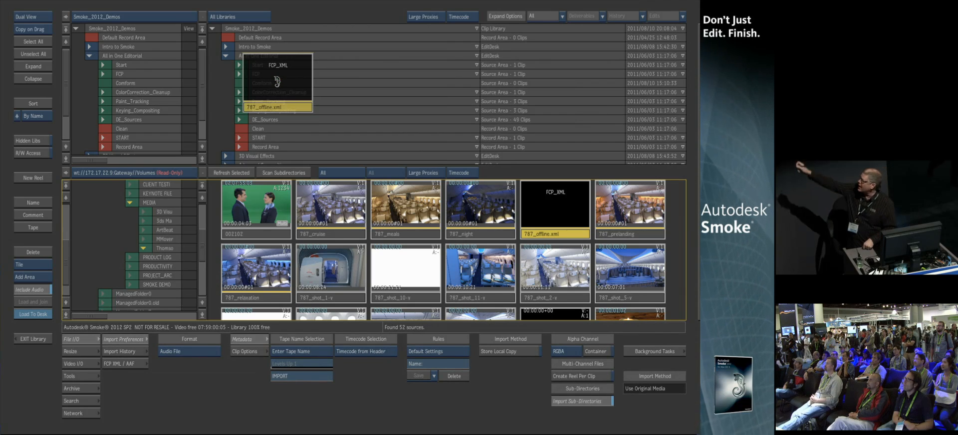
left_click_drag(277, 81, 277, 81)
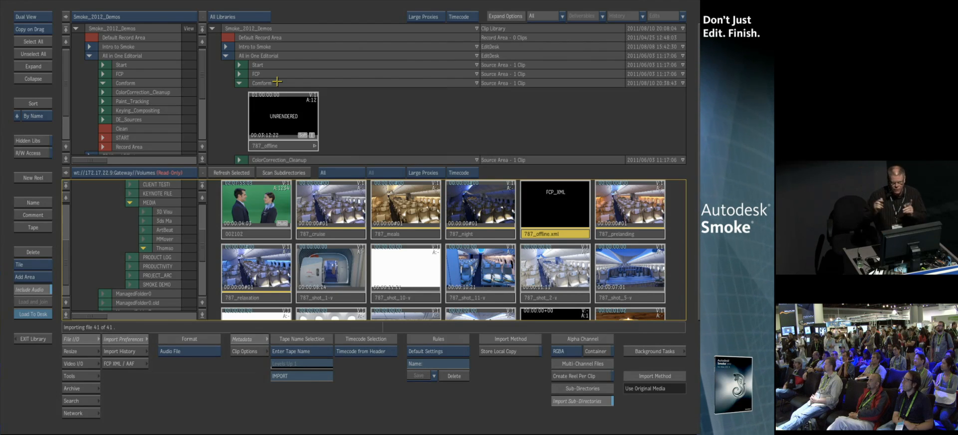
left_click(275, 145)
left_click(33, 277)
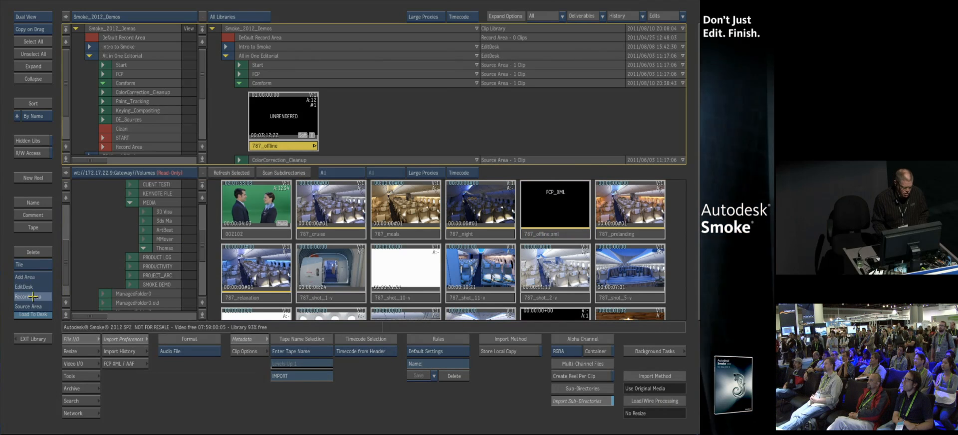
left_click(33, 297)
left_click(30, 315)
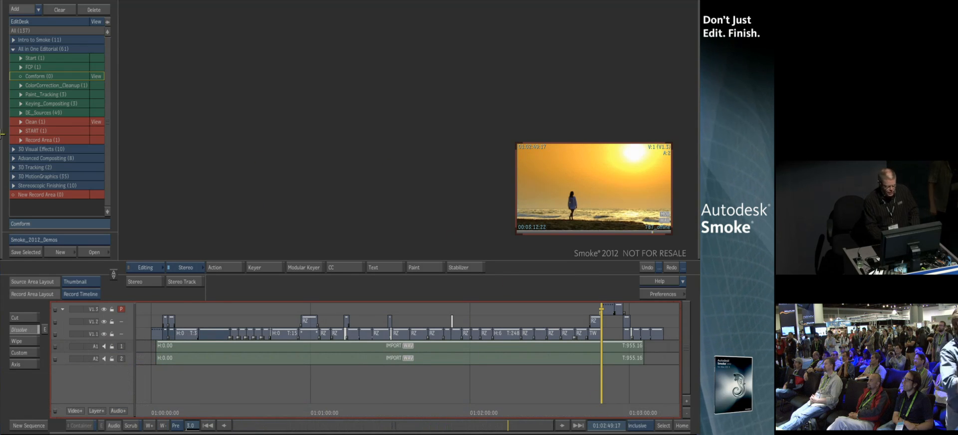
Scrub through the imported conform sequence, switching between the editing and source/record layouts
key("alt+2")
left_click_drag(509, 426, 363, 427)
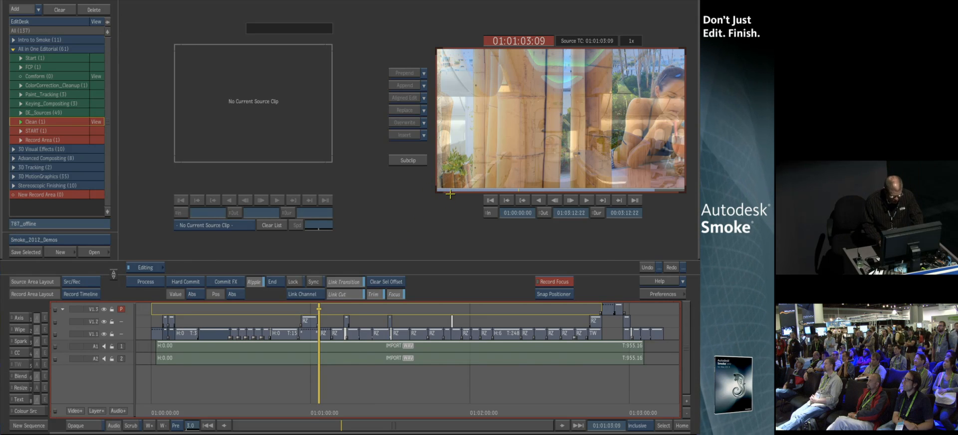
key("alt+1")
left_click_drag(329, 417, 338, 416)
key("alt+2")
Open the T87_branded sequence from the library, zoom into the Holiday_Girl clip and play it back
left_click(96, 131)
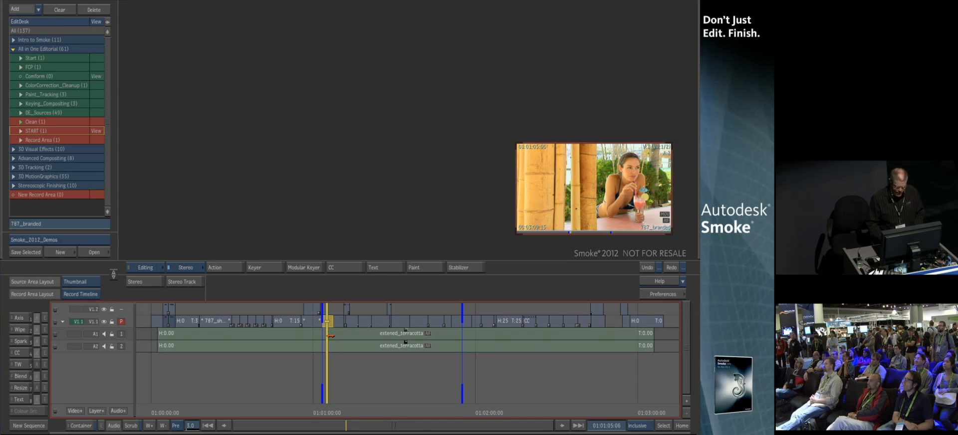
key("alt+1")
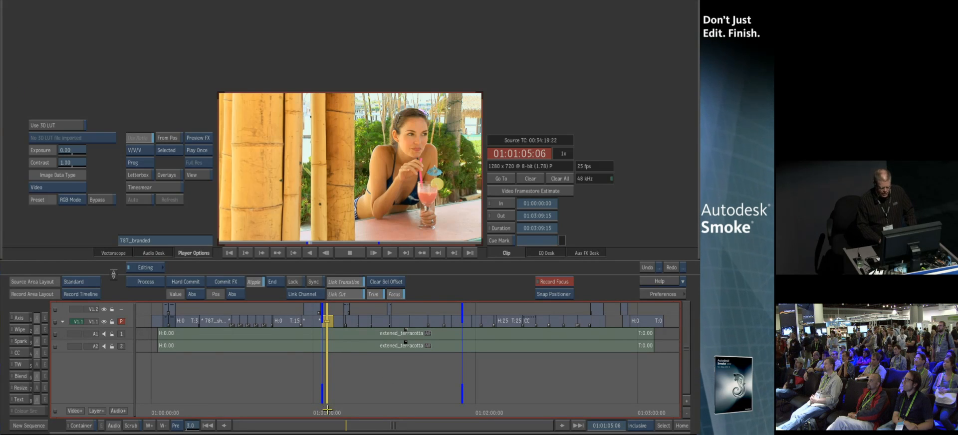
left_click_drag(345, 425, 349, 375)
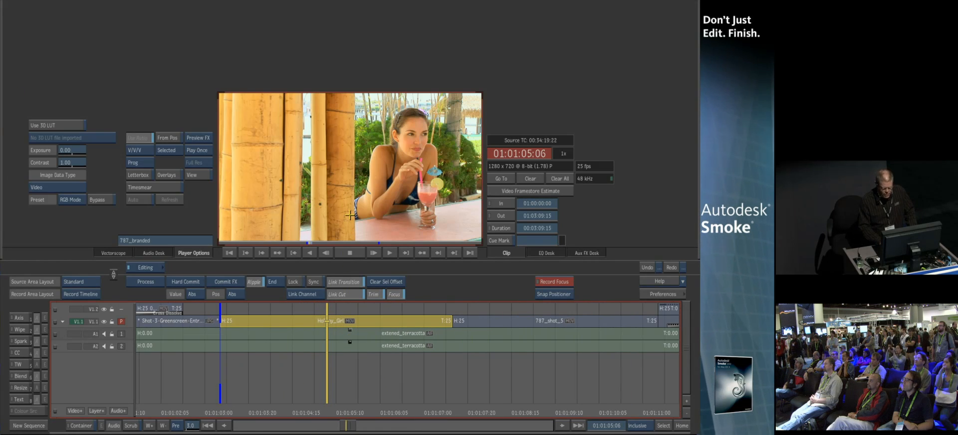
key("space")
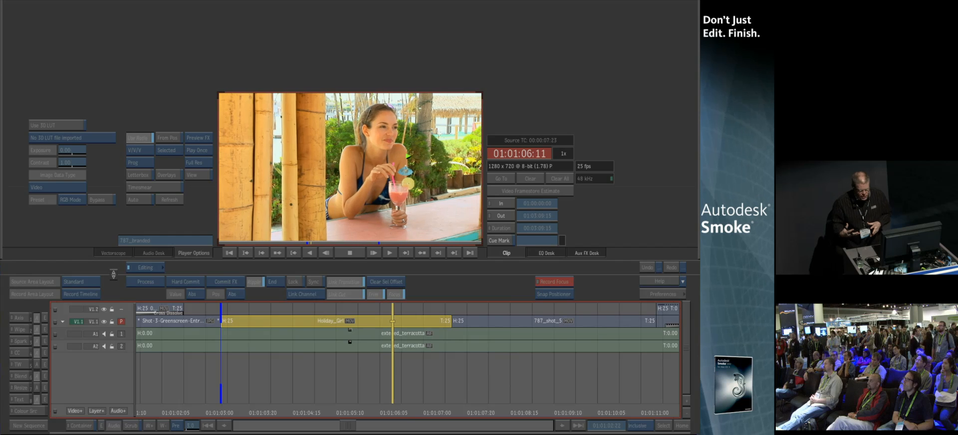
key("space")
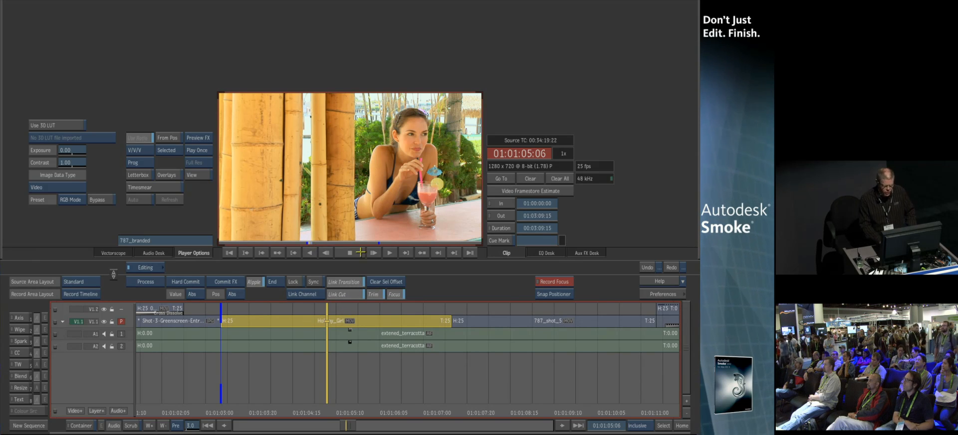
Add a colour correction effect to the Holiday_Girl clip and open it in the colour correction editor
left_click(28, 353)
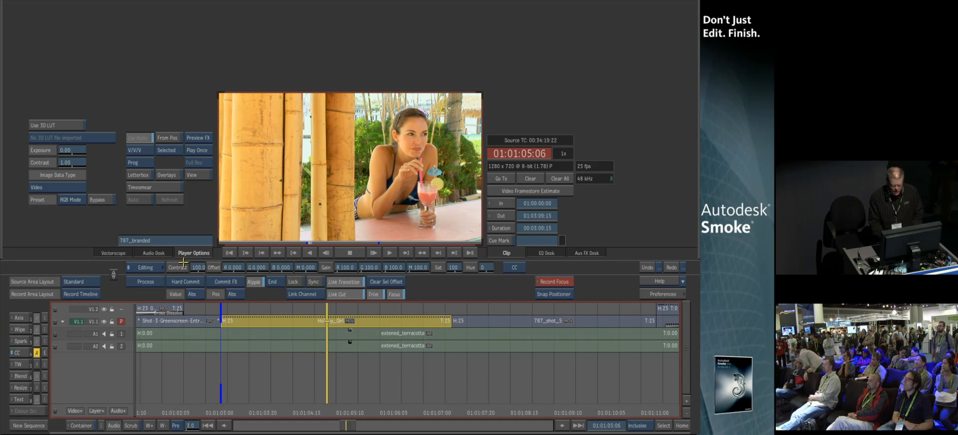
left_click_drag(198, 267, 204, 275)
key("ctrl+z")
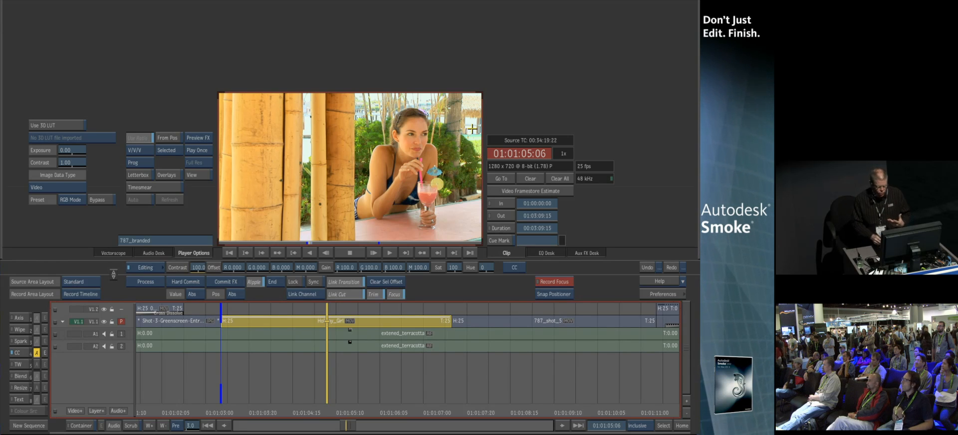
left_click(44, 353)
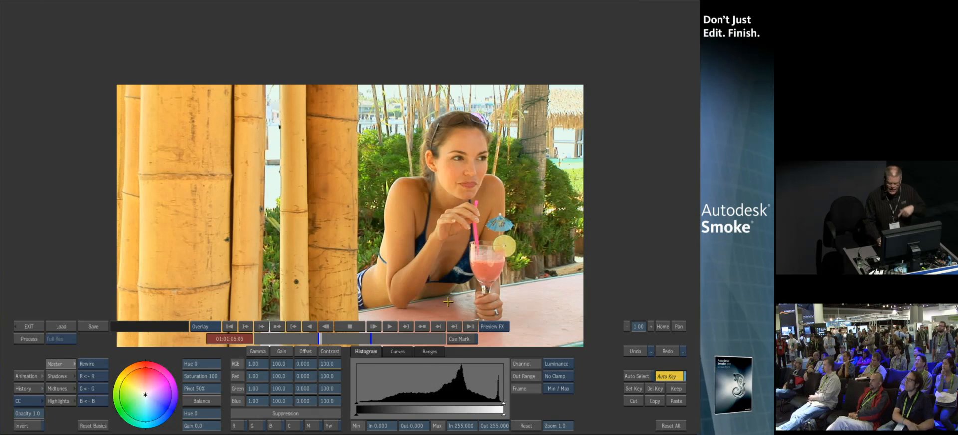
left_click_drag(465, 215, 466, 146)
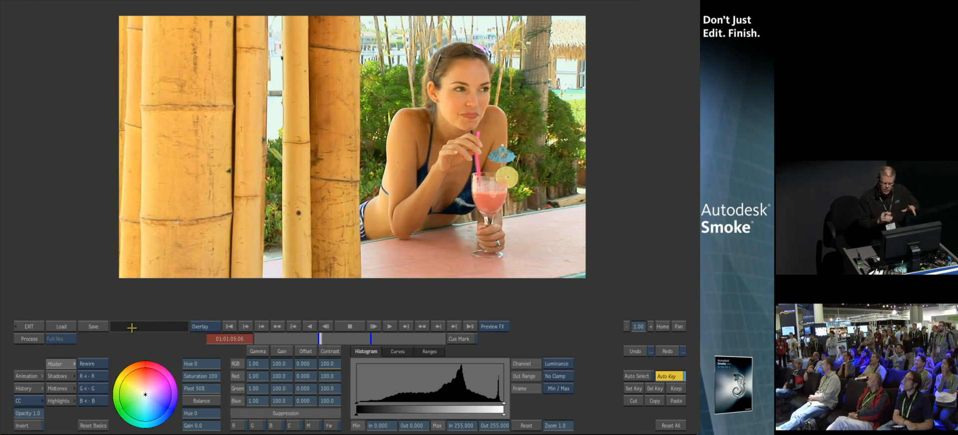
Switch the effect to the Color Warper and set Black to -0.140
left_click(25, 399)
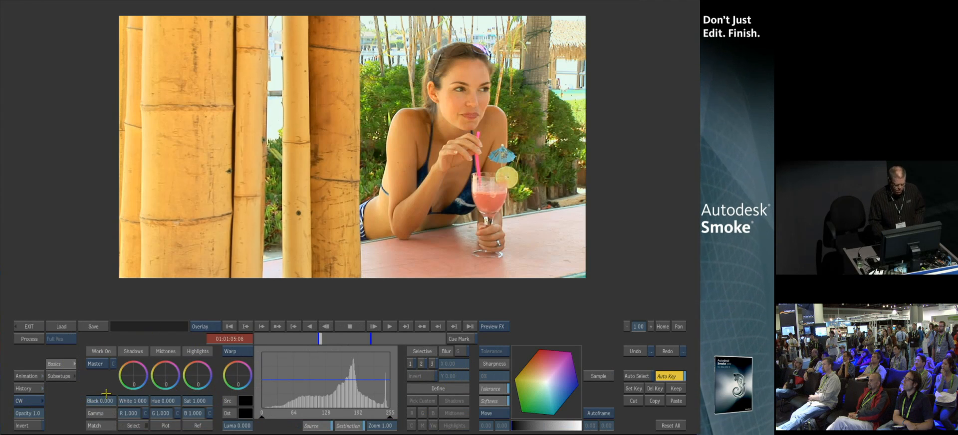
left_click_drag(102, 400, 98, 400)
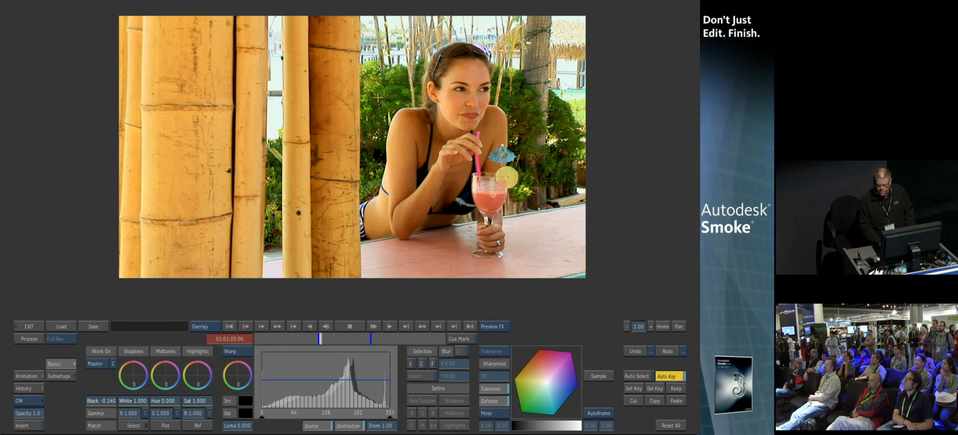
Use Selective 1 to pick the green foliage as a custom colour range and lower its saturation to 0.121
left_click(100, 361)
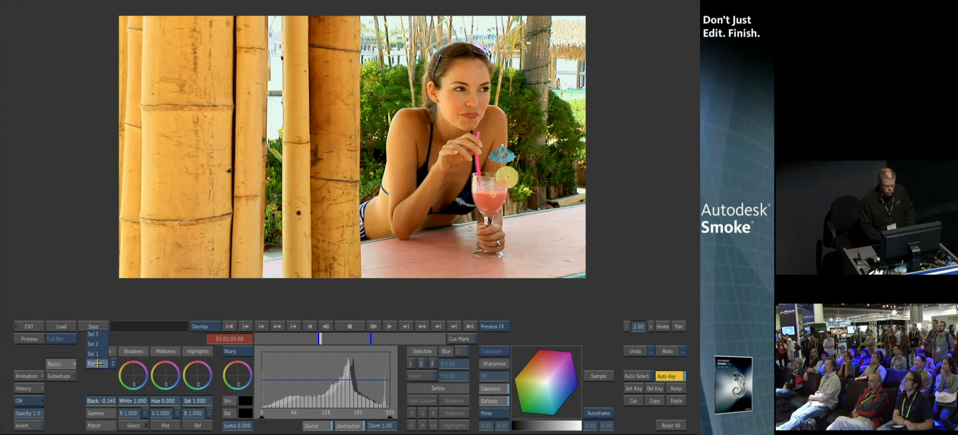
left_click(96, 353)
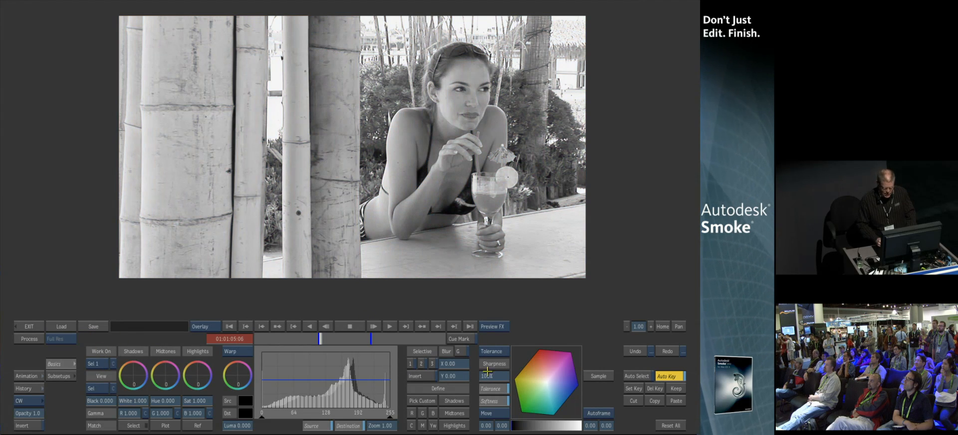
left_click(422, 400)
left_click_drag(372, 84, 397, 97)
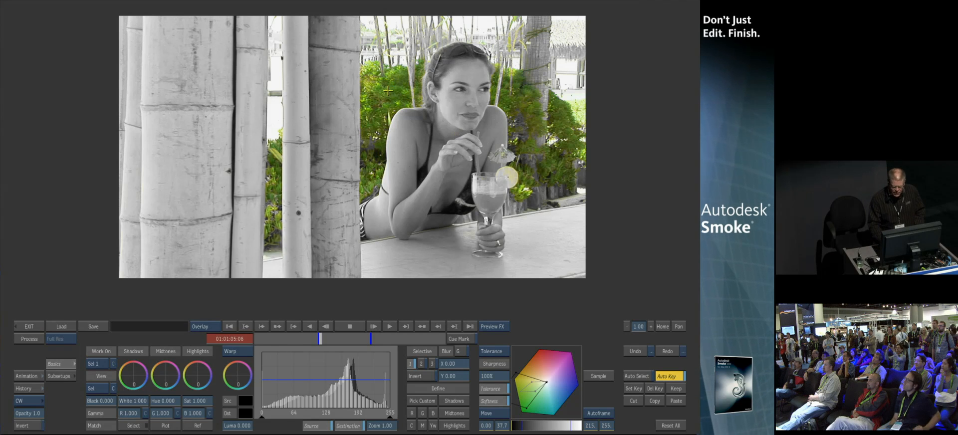
left_click(97, 390)
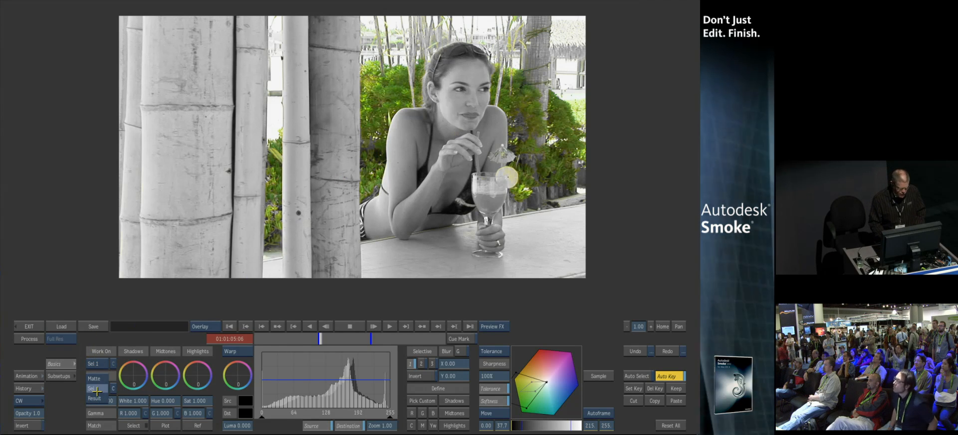
left_click(95, 399)
mouse_move(195, 401)
left_mouse_down()
mouse_move(360, 383)
mouse_move(107, 400)
mouse_move(347, 385)
mouse_move(177, 405)
left_mouse_up()
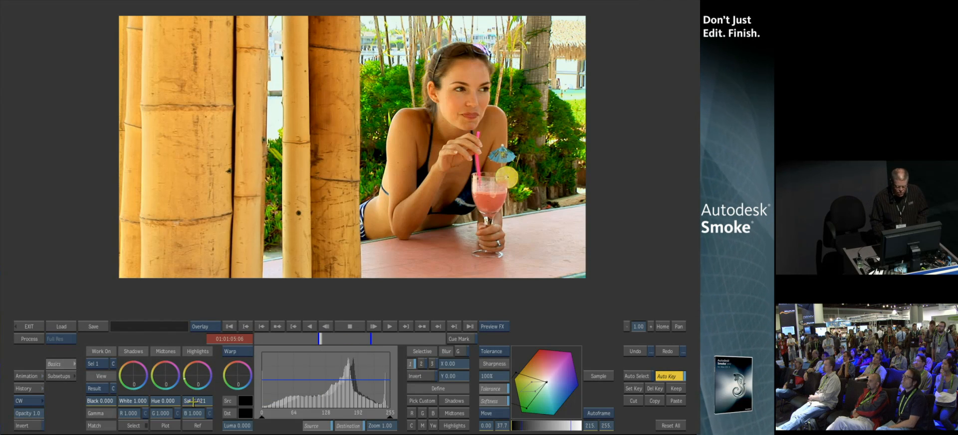
left_click_drag(184, 404, 159, 405)
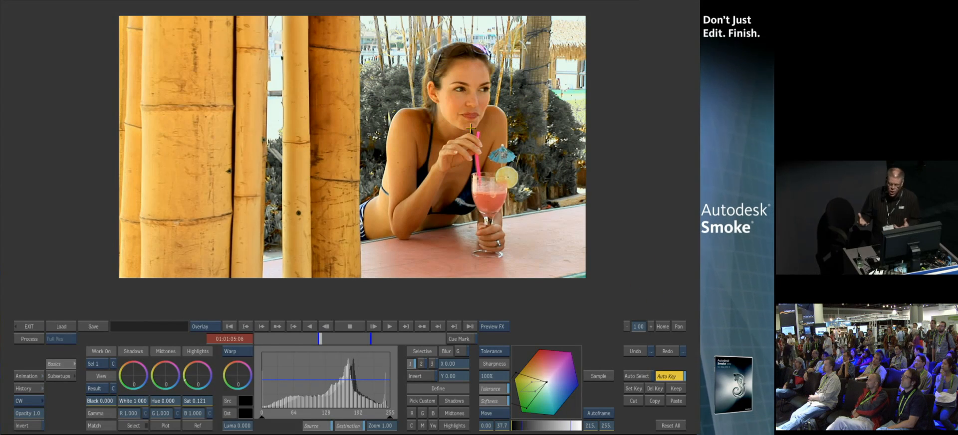
Use Selective 2 to pick the bamboo's colour range, raise its saturation to 1.360, and exit the editor
left_click(92, 364)
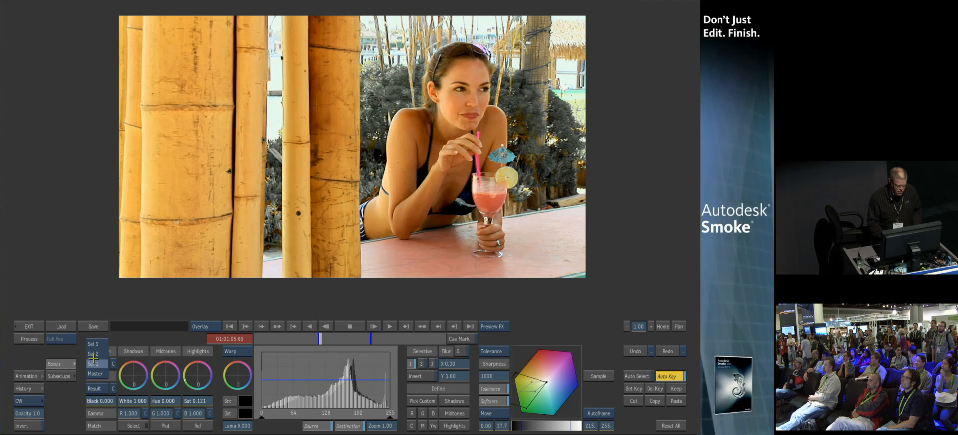
left_click(92, 352)
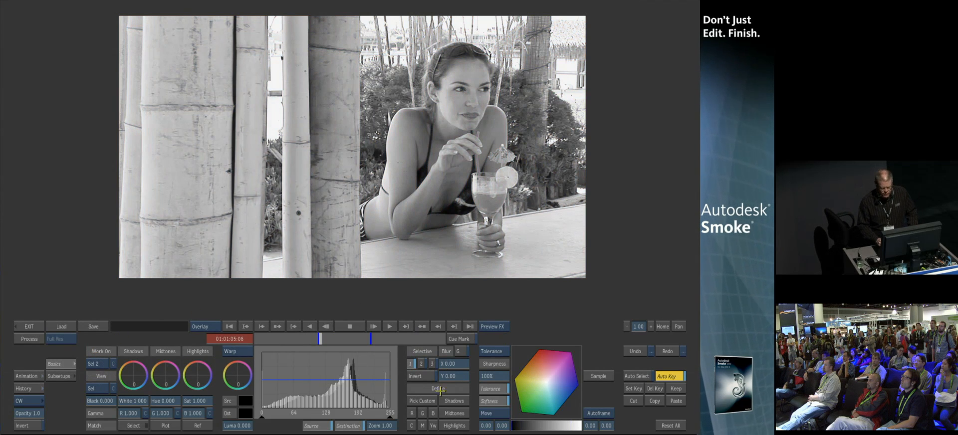
left_click(424, 400)
left_click_drag(468, 75, 450, 98)
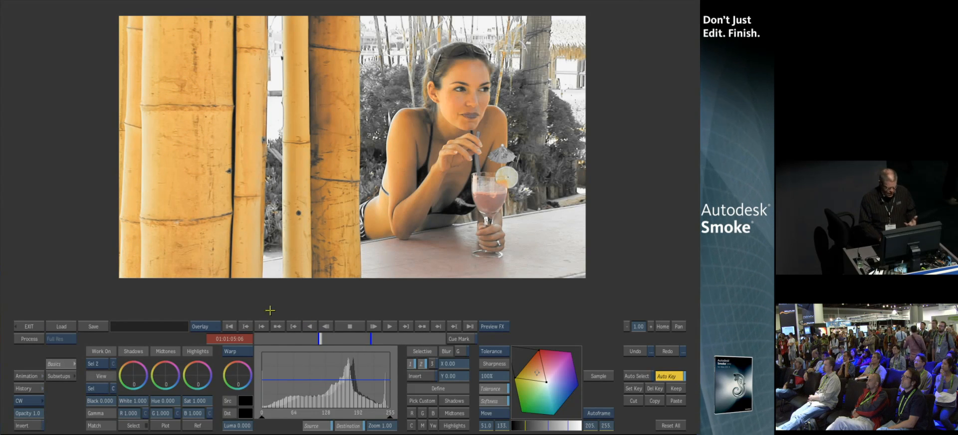
left_click(94, 388)
left_click(95, 397)
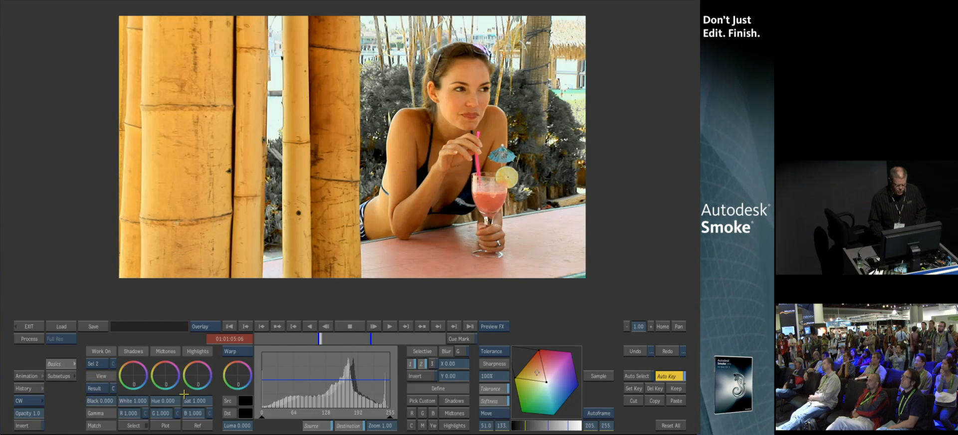
mouse_move(195, 401)
left_mouse_down()
mouse_move(209, 401)
mouse_move(207, 394)
left_mouse_up()
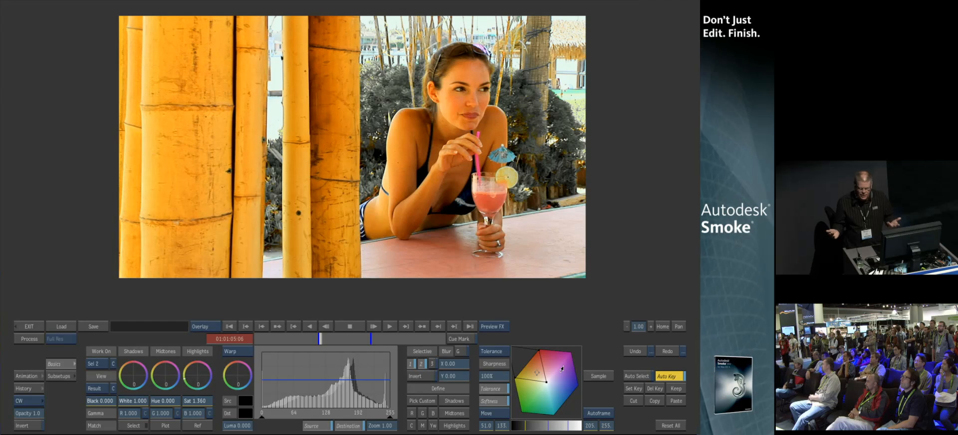
left_click(29, 326)
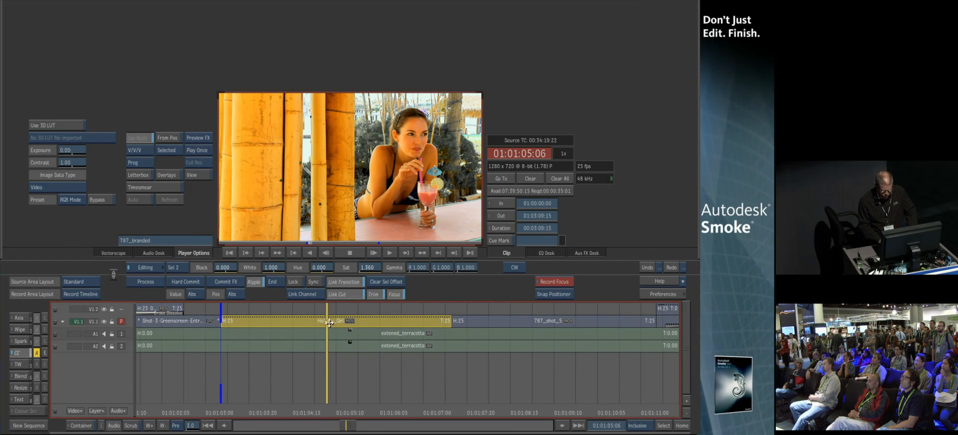
Copy the Holiday_Girl clip onto the V1.2 track above and remove the colour effect from the copy
key("Up")
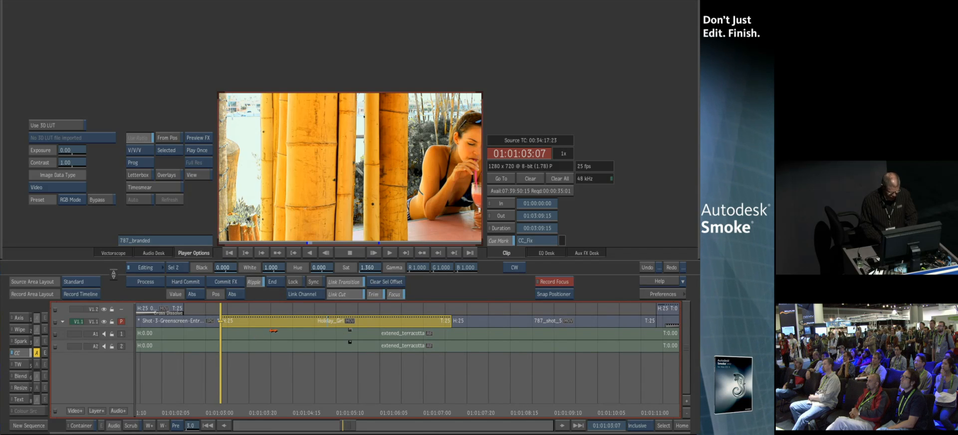
left_click_drag(268, 322, 272, 308)
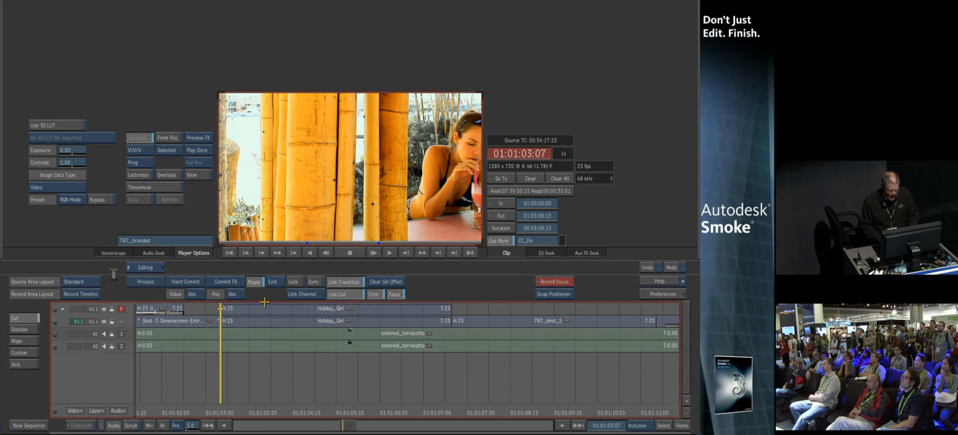
left_click_drag(224, 406, 282, 410)
left_click(270, 312)
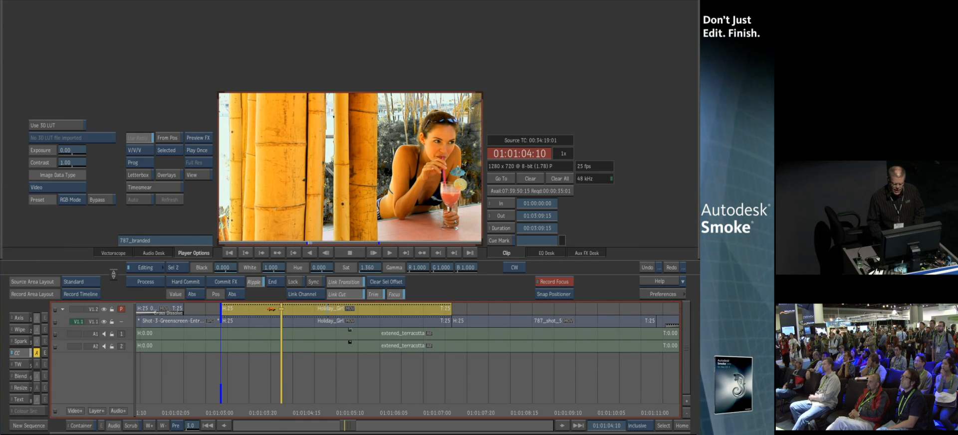
left_click_drag(18, 353, 324, 374)
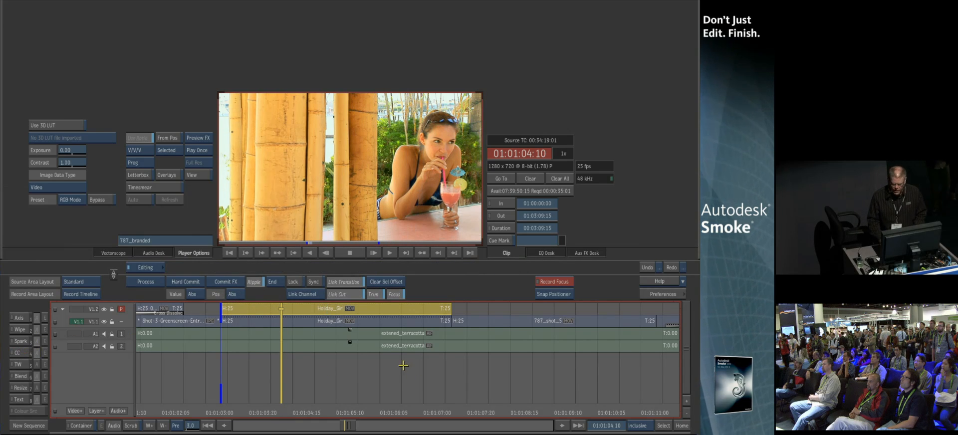
Step between the video tracks and return the playhead to the start of the clip
key("Down")
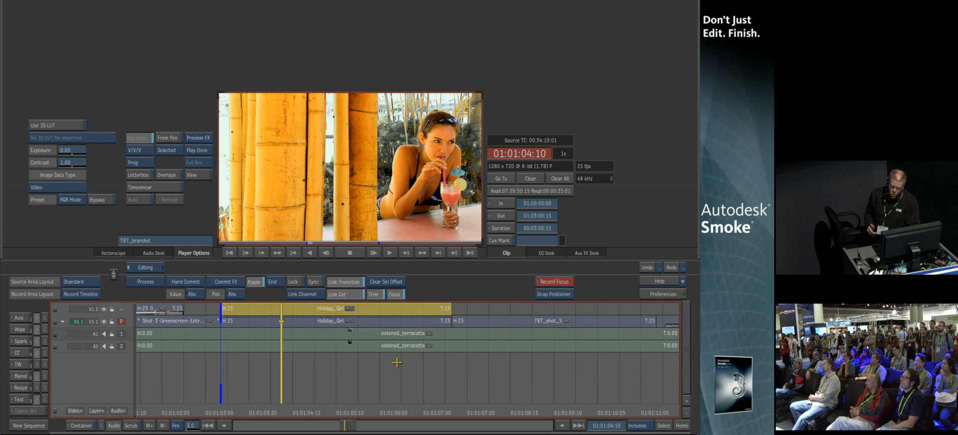
key("Up")
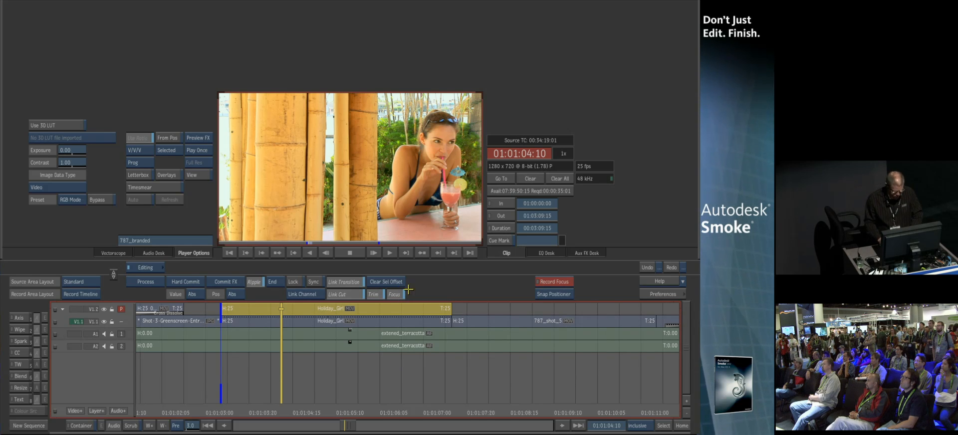
key("shift+Left")
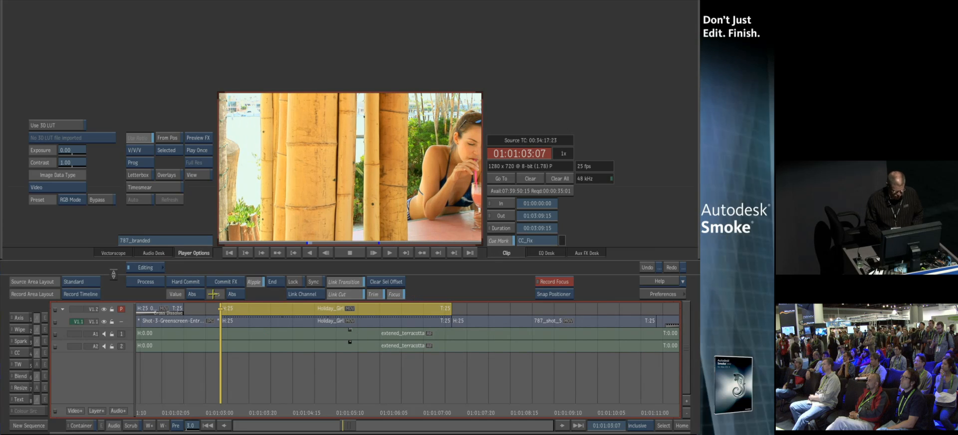
Apply an Axis timeline effect to the clip and open it in Action with FX preview enabled
left_click(25, 330)
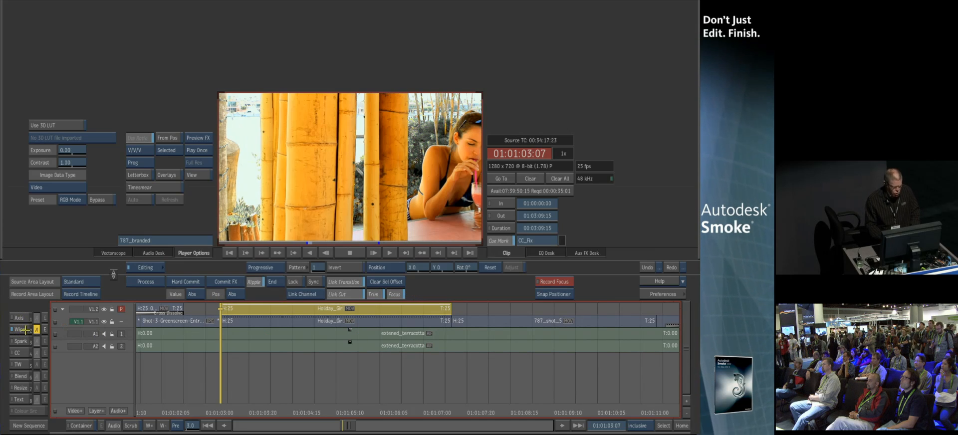
left_click(45, 329)
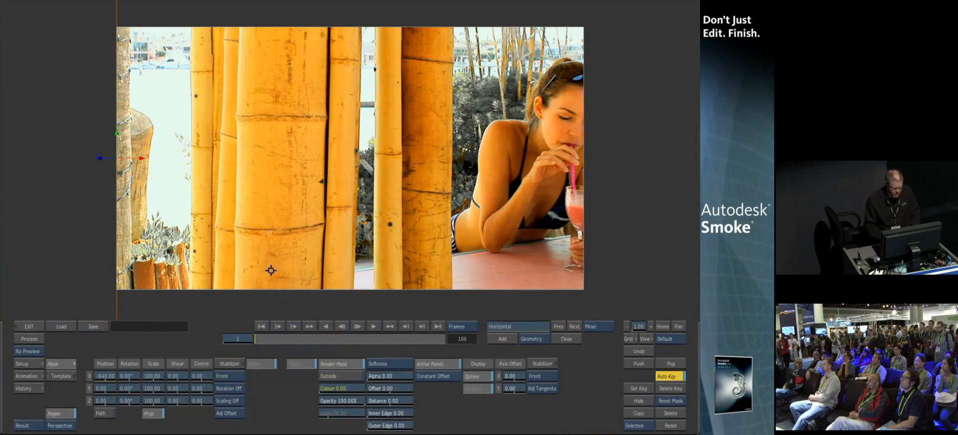
left_click(26, 352)
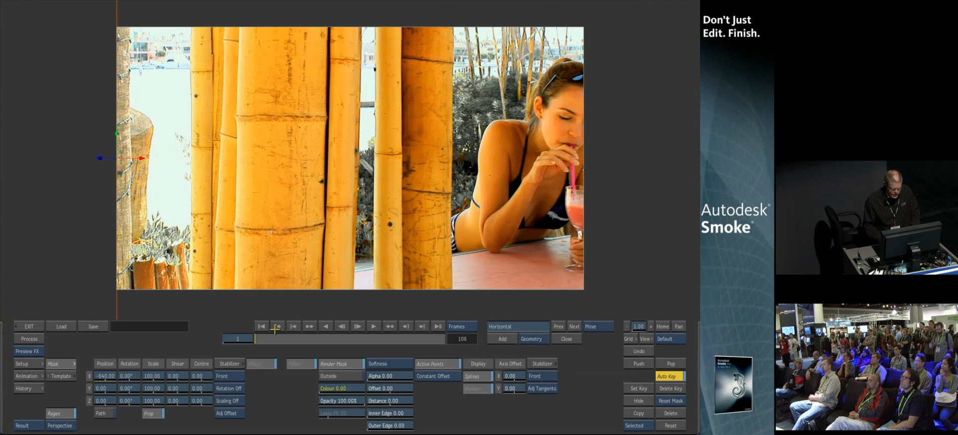
Scrub through the clip, delete the existing axis animation, and return to the first frame
left_click_drag(264, 339, 413, 344)
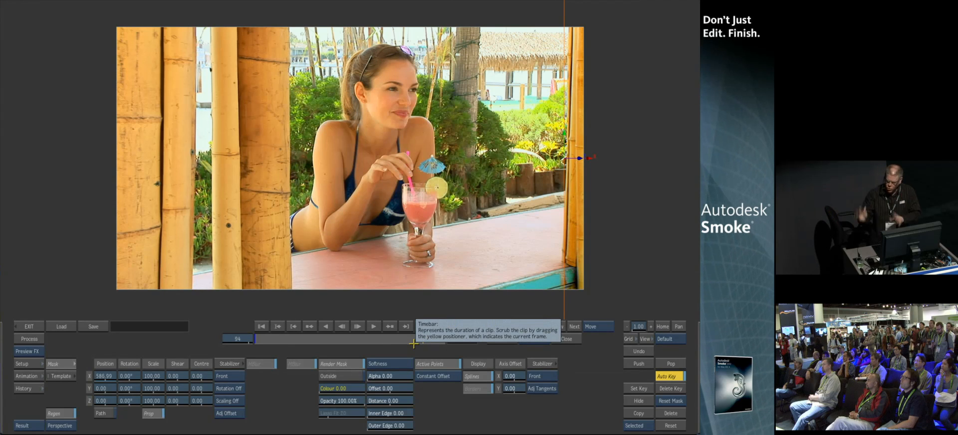
left_click_drag(414, 344, 342, 341)
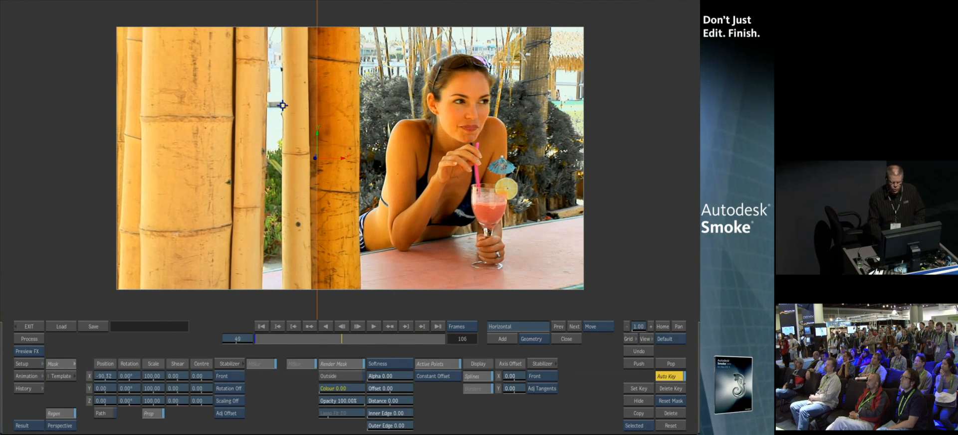
left_click(671, 414)
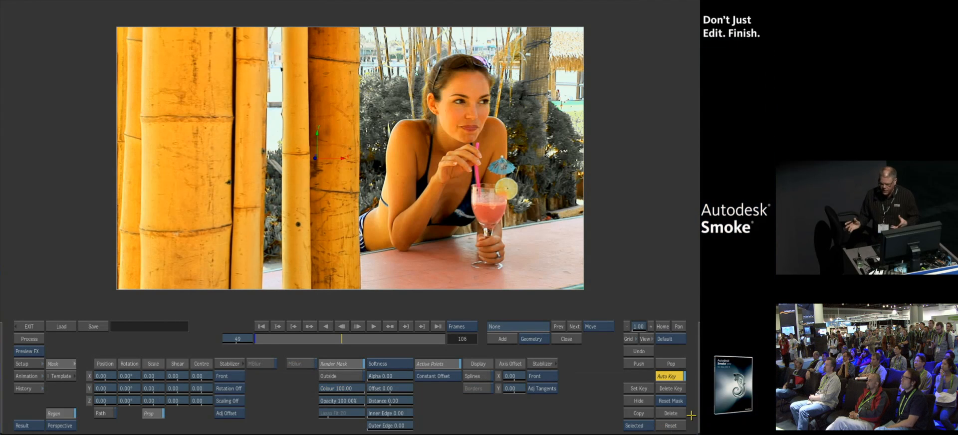
left_click(265, 327)
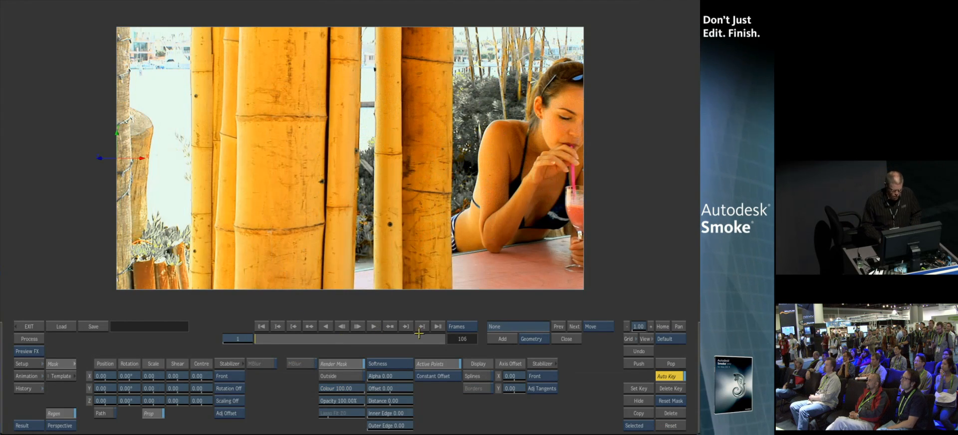
Add a geometry and draw a straight-edged four-corner shape around the left bamboo stalk
left_click(502, 339)
left_click(189, 300)
left_click(349, 301)
left_click(359, 20)
left_click(191, 15)
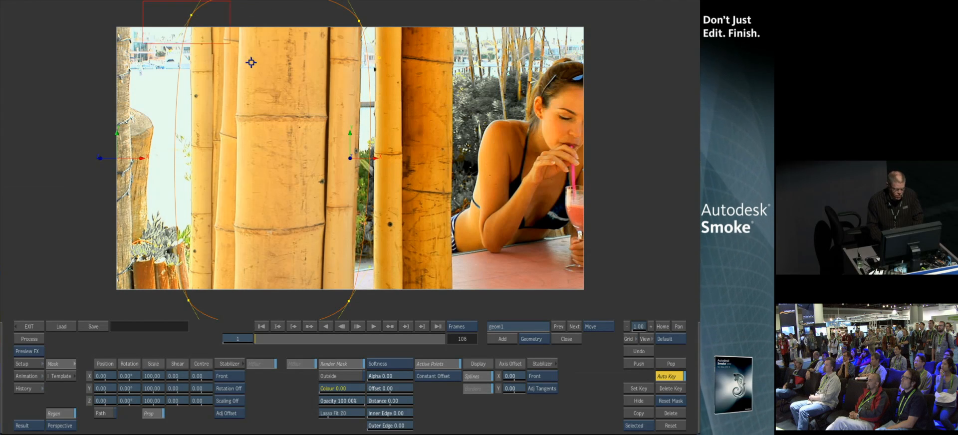
key("ctrl+a")
mouse_move(153, 10)
left_mouse_down()
mouse_move(354, 240)
mouse_move(384, 308)
left_mouse_up()
left_click(349, 302)
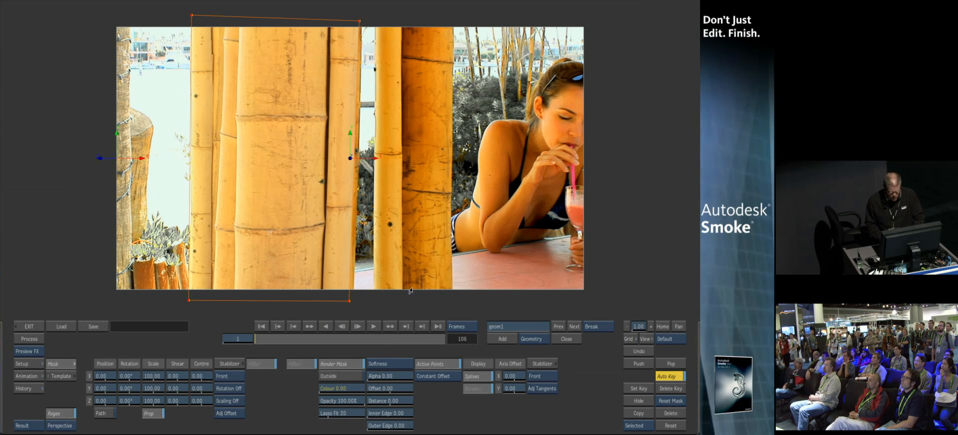
Add a second geometry and draw a straight-edged four-corner shape around the middle bamboo stalk
left_click(505, 342)
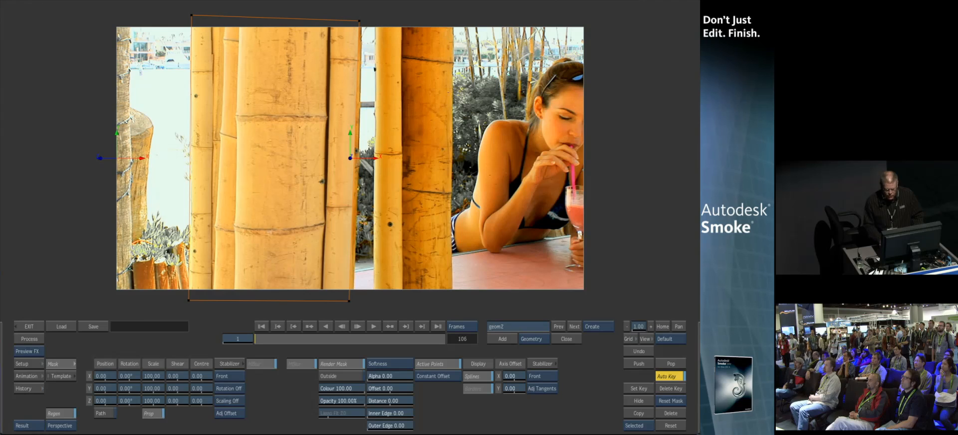
left_click(372, 299)
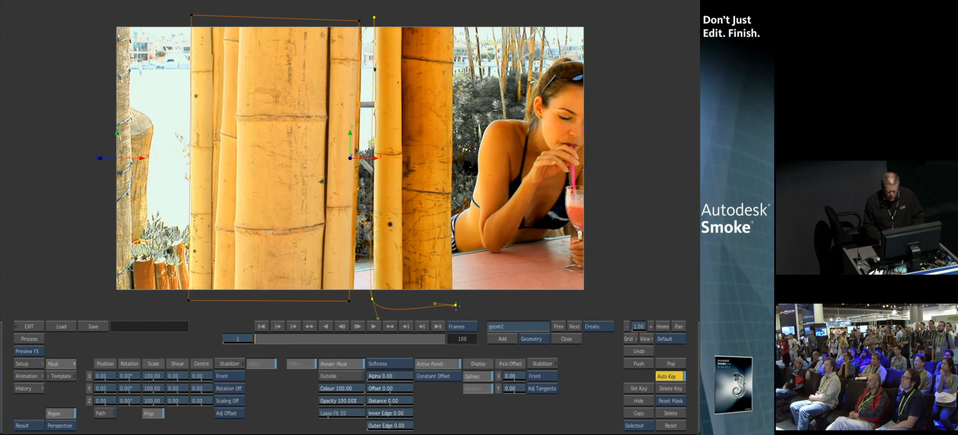
left_click(453, 305)
left_click(449, 19)
left_click(374, 17)
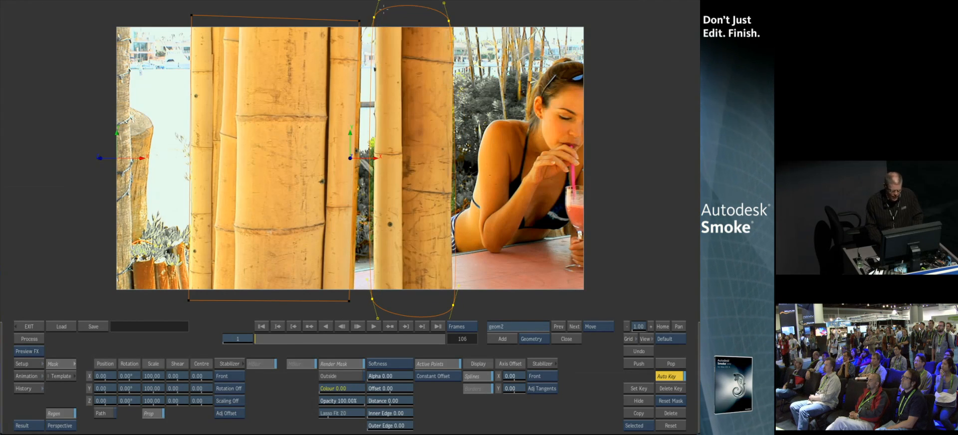
left_click_drag(384, 20, 474, 315)
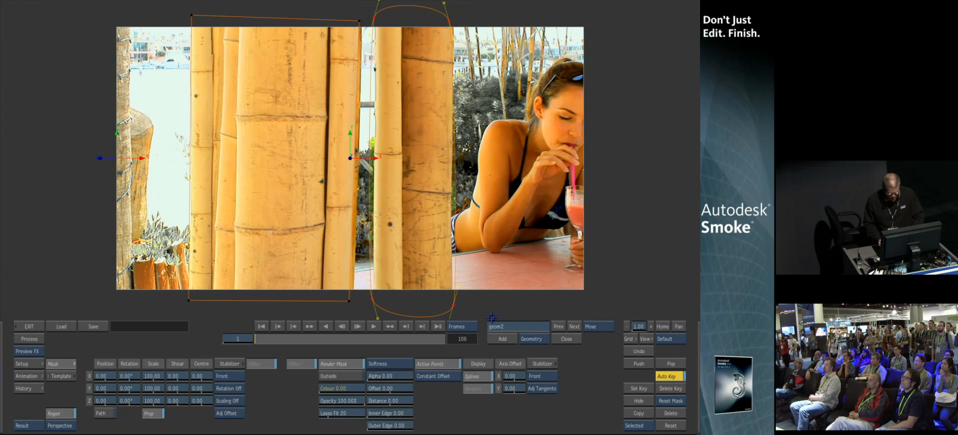
left_click(454, 305)
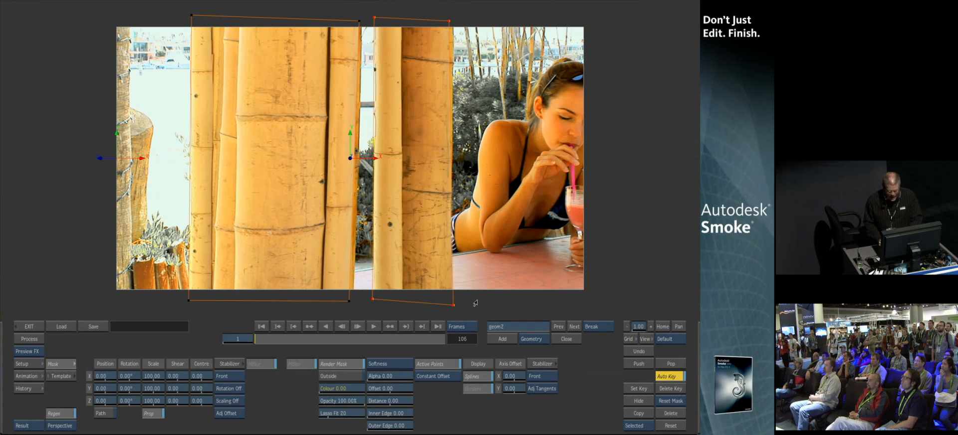
left_click(480, 308)
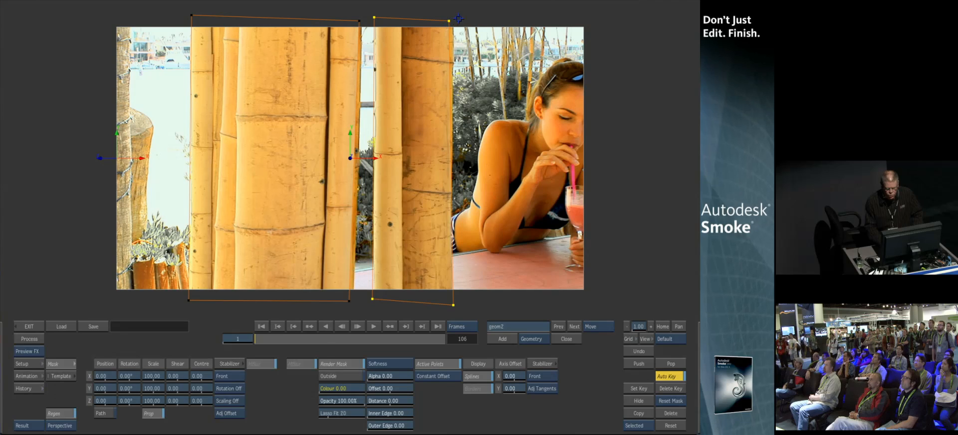
Adjust the lower corner point of the left bamboo shape
left_click(451, 21)
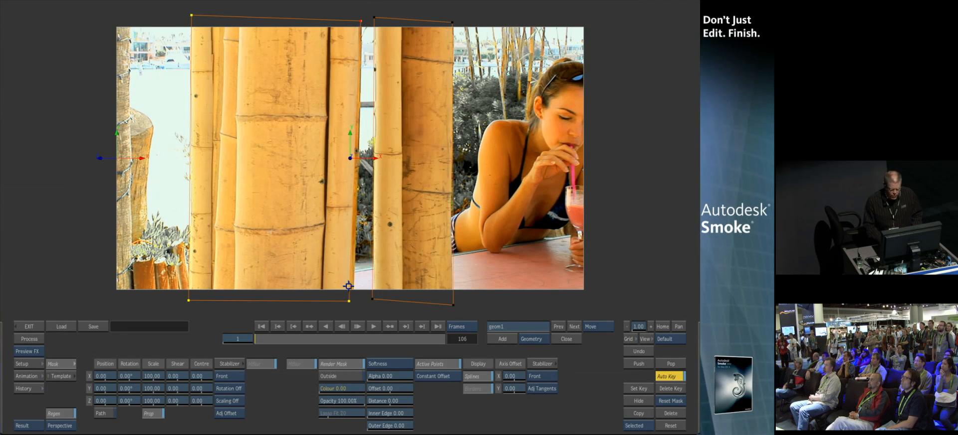
left_click_drag(350, 301, 353, 301)
mouse_move(105, 376)
left_mouse_down()
mouse_move(173, 372)
mouse_move(100, 378)
left_mouse_up()
left_click_drag(279, 337, 248, 351)
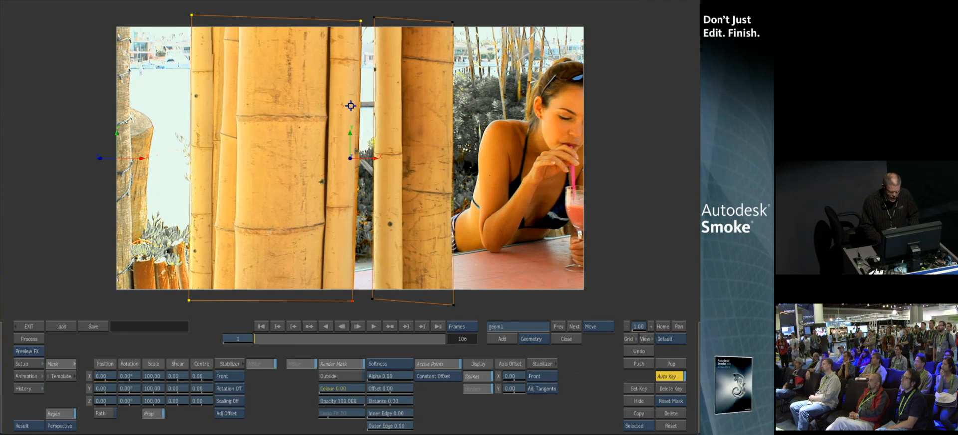
In the schematic, rearrange the geometry and axis nodes and delete the unused axis1
key("F8")
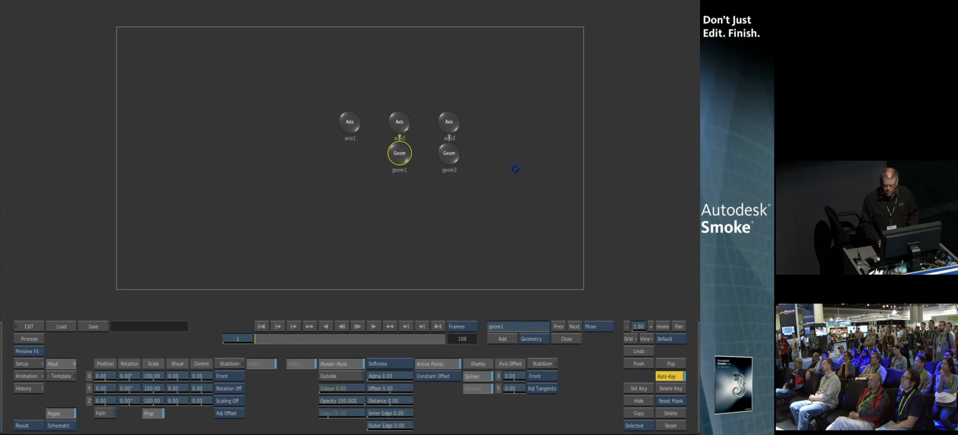
left_click_drag(399, 153, 402, 222)
left_click_drag(443, 162, 452, 215)
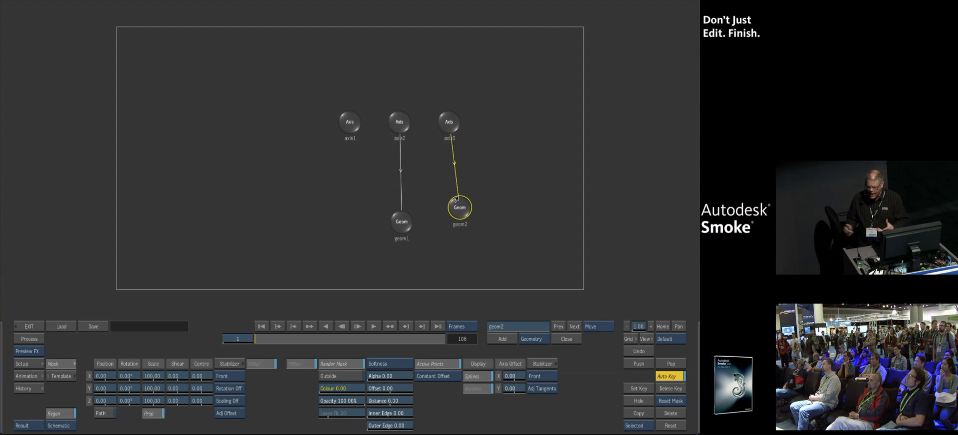
left_click_drag(401, 222, 400, 208)
left_click_drag(398, 121, 464, 108)
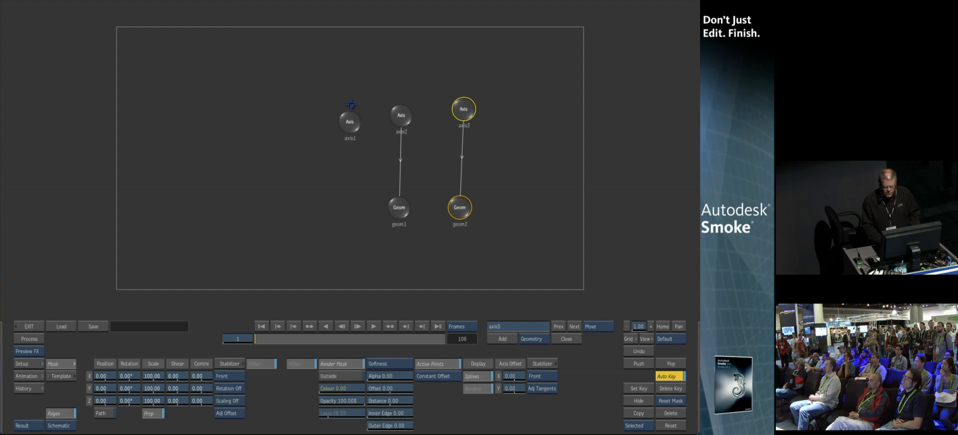
left_click_drag(348, 119, 314, 106)
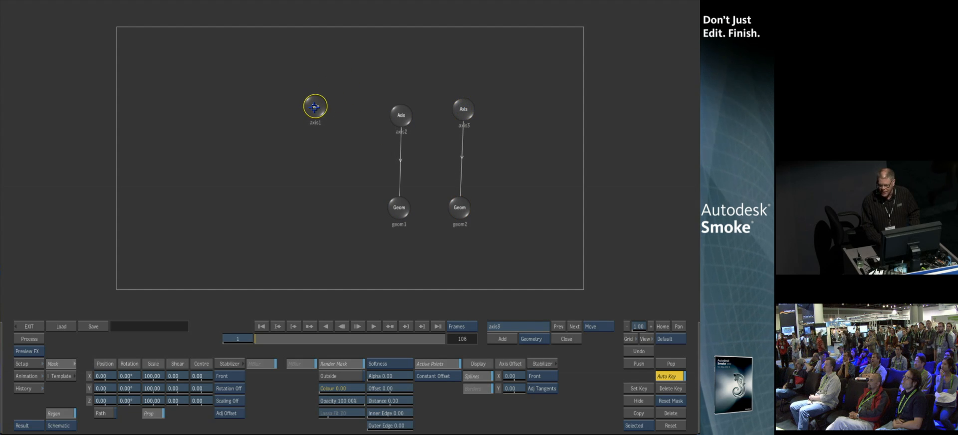
key("Delete")
Add a new axis as parent of both geometry axes and rename it master
left_click(401, 116)
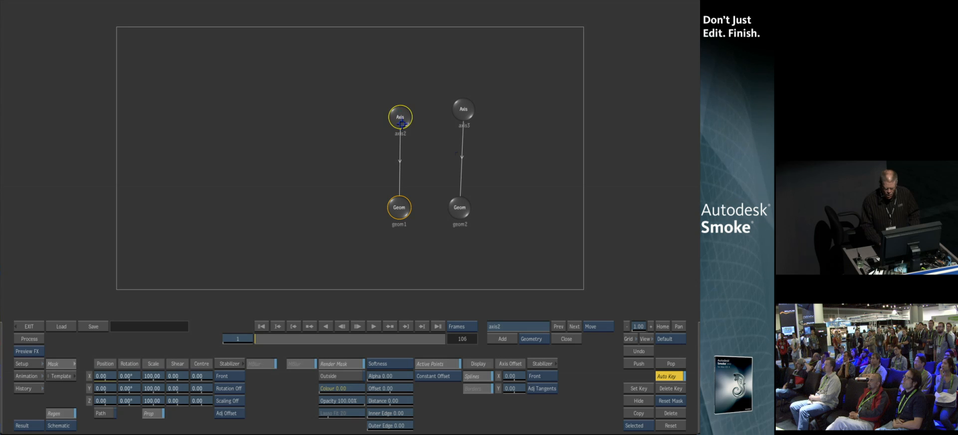
left_click(533, 339)
left_click(503, 339)
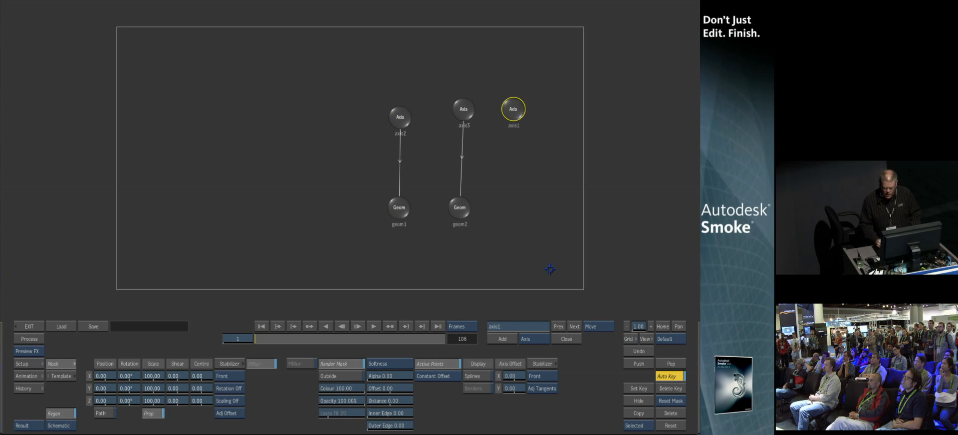
left_click_drag(506, 102, 437, 73)
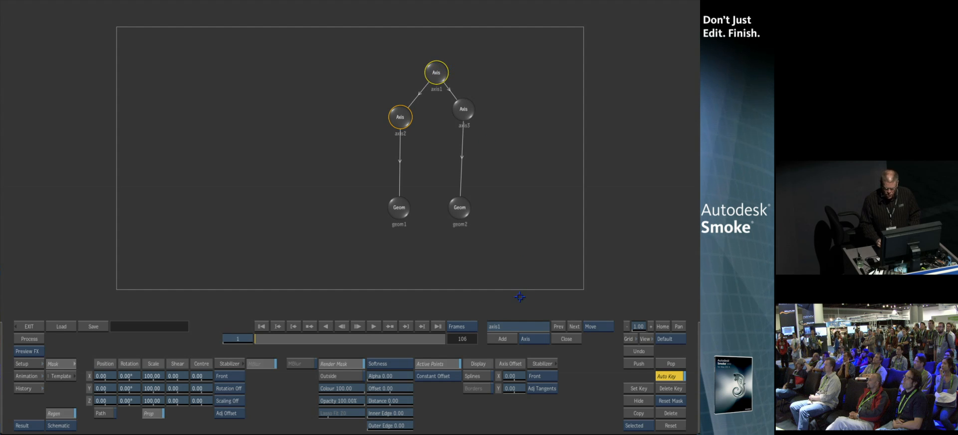
left_click(509, 328)
type("master")
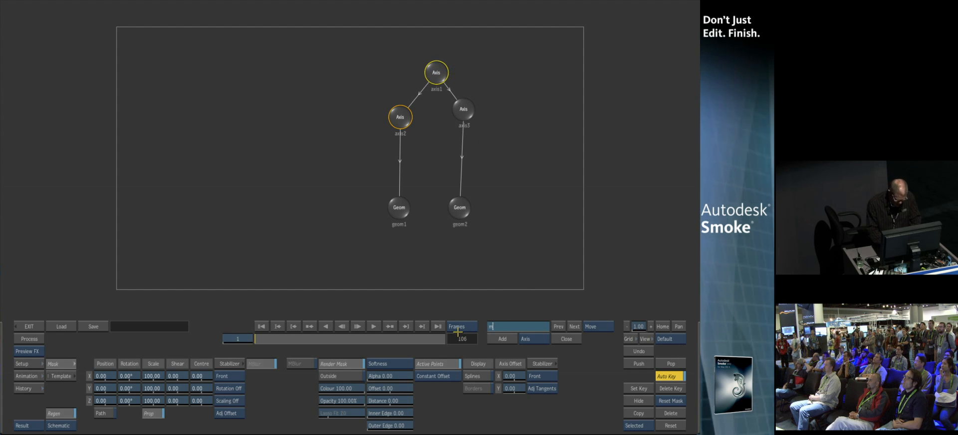
key("Return")
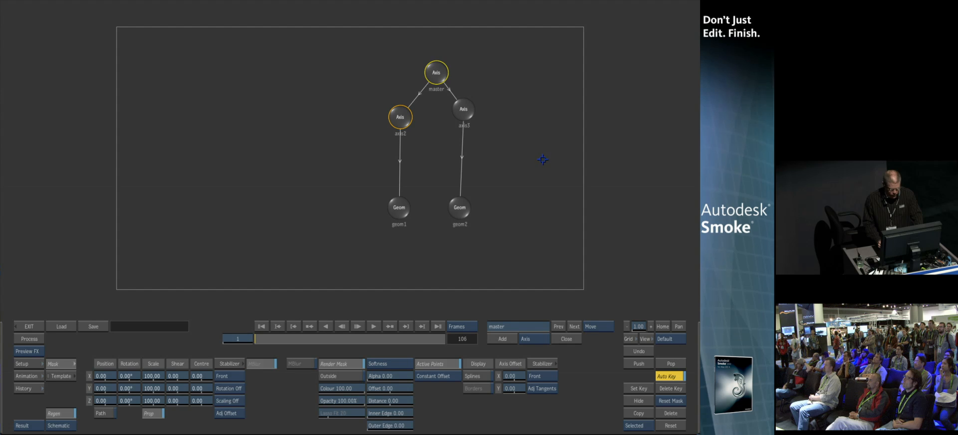
Test shifting the master axis along X in the result view, then reset its X position
key("grave")
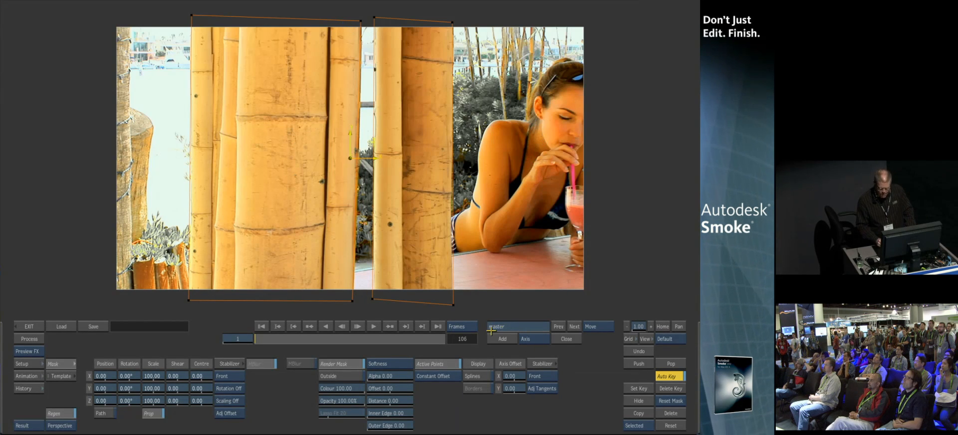
mouse_move(115, 376)
left_mouse_down()
mouse_move(165, 373)
mouse_move(133, 372)
left_mouse_up()
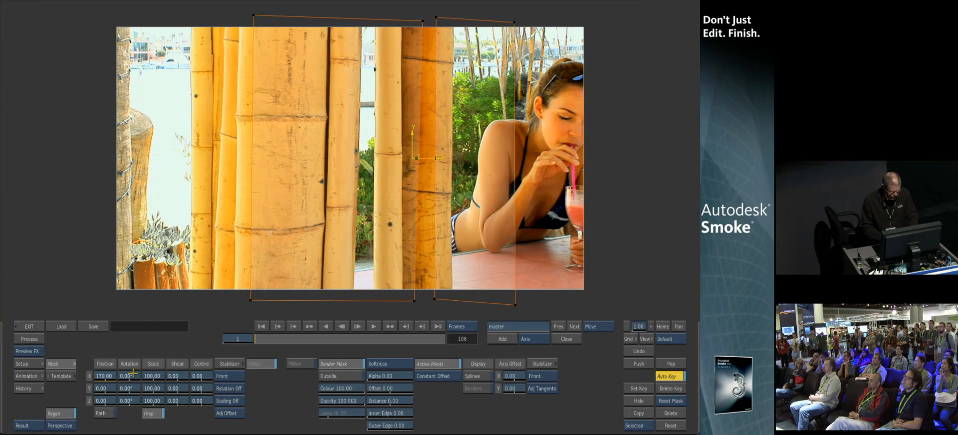
left_click(106, 377, "ctrl")
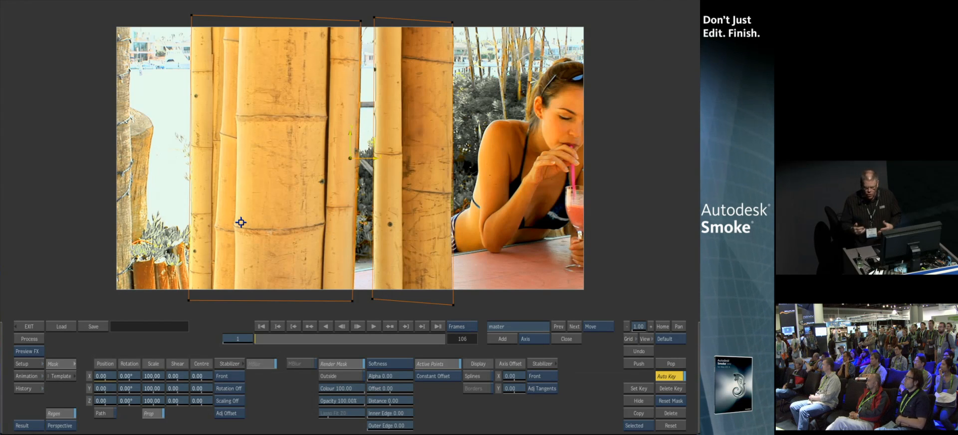
Open the Stabilizer for the master axis and analyse the tracker on the bamboo across the clip
left_click(225, 364)
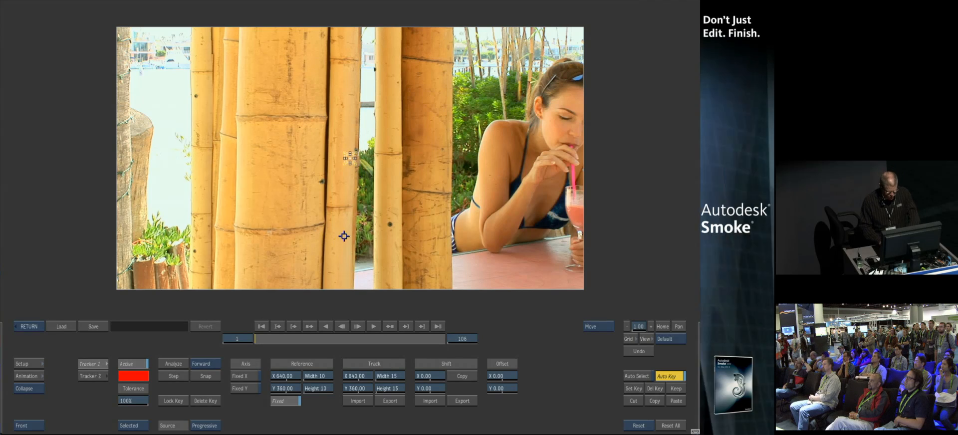
scroll(353, 156, "up", 5)
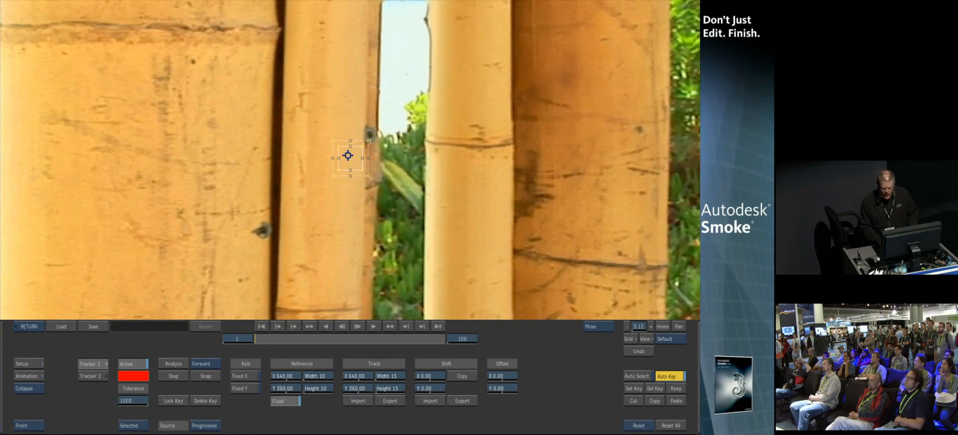
scroll(369, 241, "down", 2)
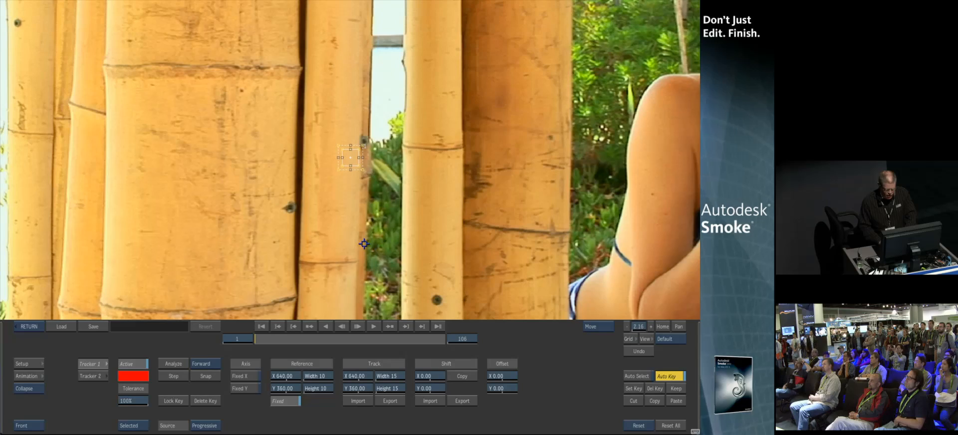
left_click(173, 364)
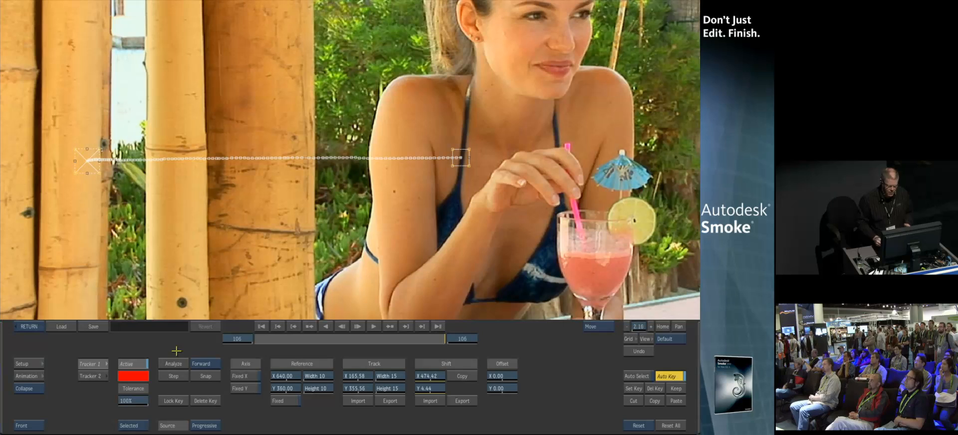
left_click_drag(233, 203, 280, 211)
Save the stabilizer tracking data to the file Girl_Bar_Wed, overwriting the existing one
left_click(93, 327)
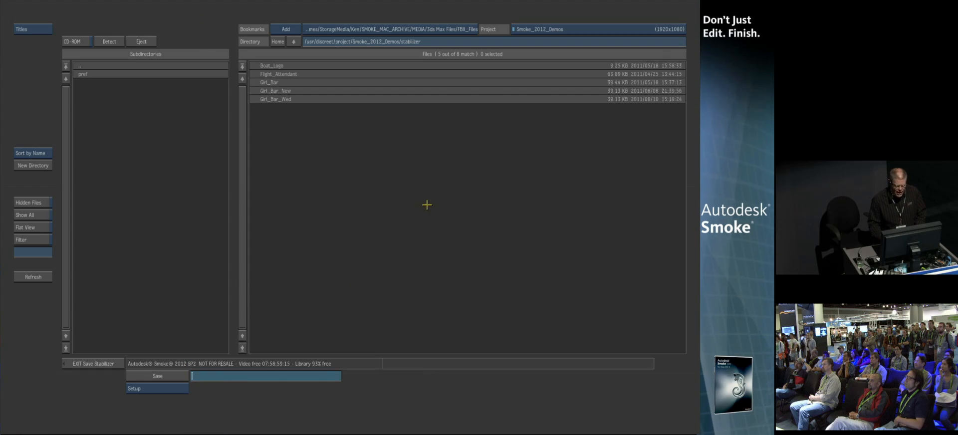
left_click(271, 99)
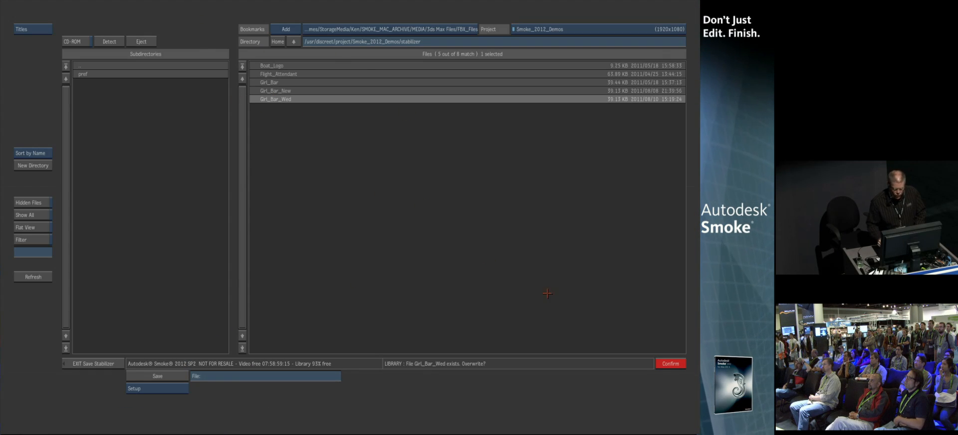
left_click(667, 364)
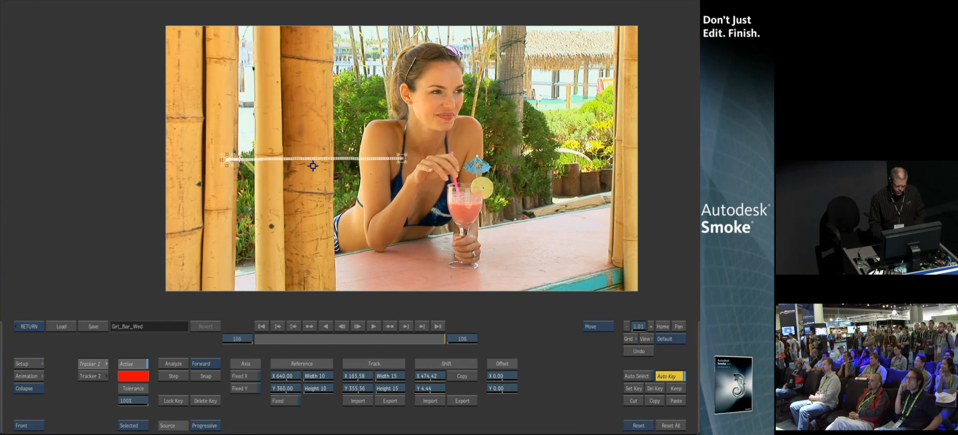
Return to Action and scrub through the clip to review the geometry following the tracked bamboo
left_click(29, 327)
left_click_drag(273, 338, 223, 361)
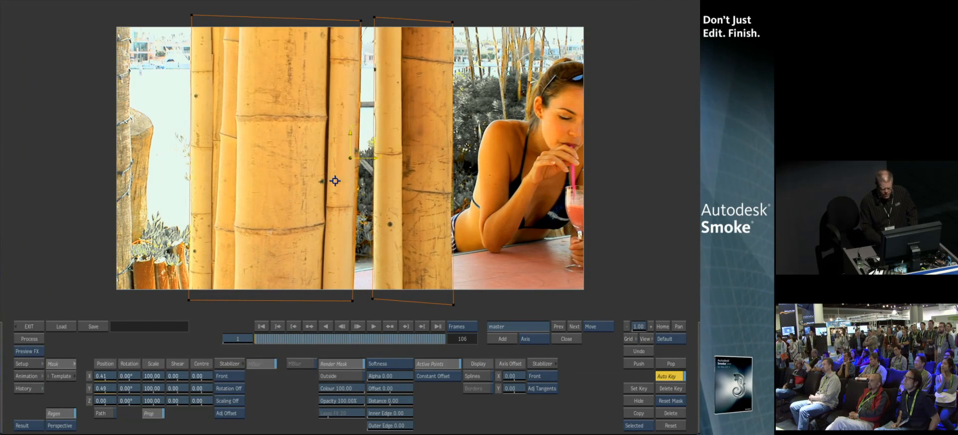
left_click_drag(274, 338, 449, 339)
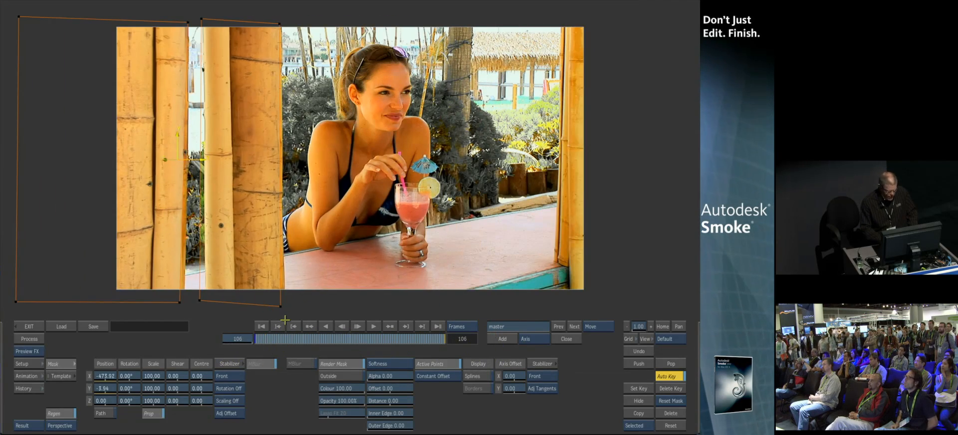
Adjust the lower corners of both geometry surfaces to line up with the bamboo edges
left_click_drag(279, 307, 286, 306)
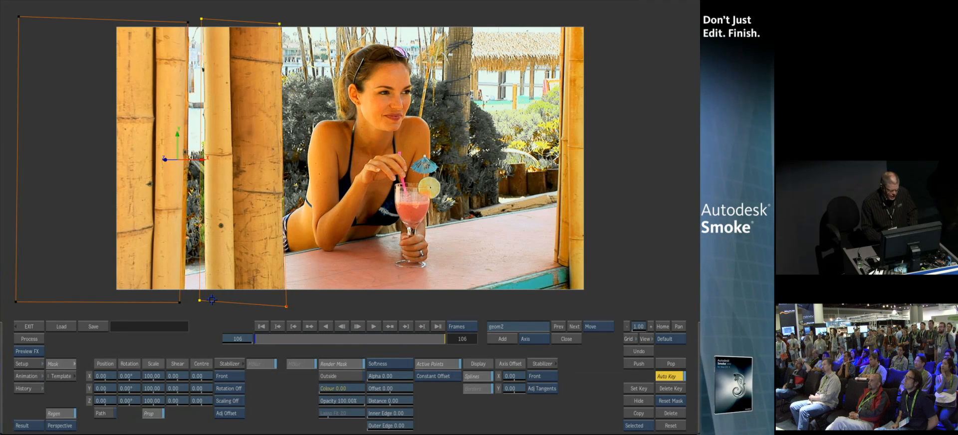
mouse_move(198, 302)
left_mouse_down()
mouse_move(207, 301)
mouse_move(184, 304)
left_mouse_up()
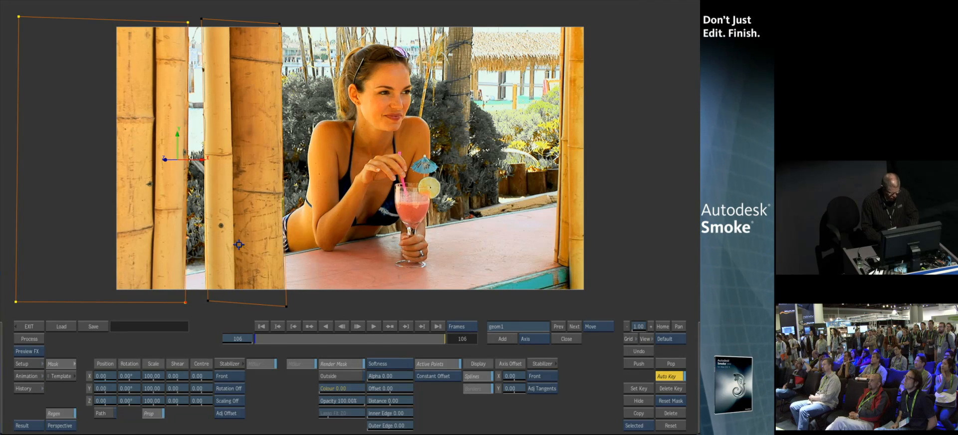
Switch to the matte view and set the first geometry's softness offset to 12
key("F4")
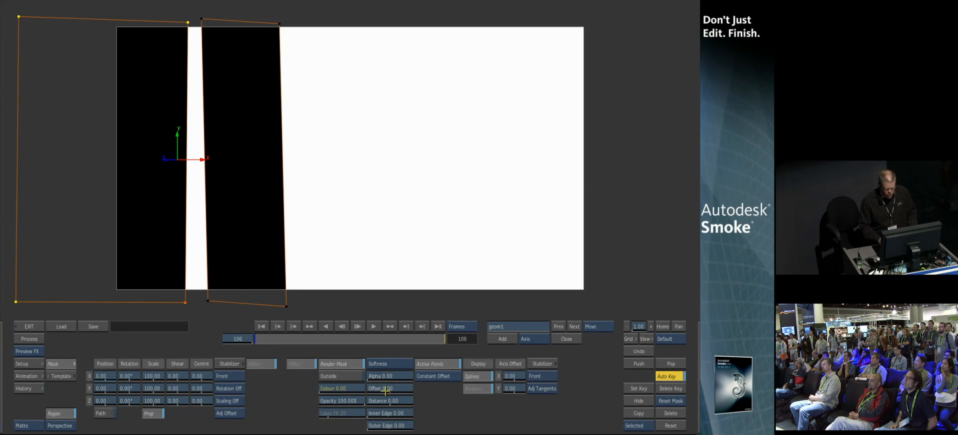
left_click_drag(384, 389, 392, 389)
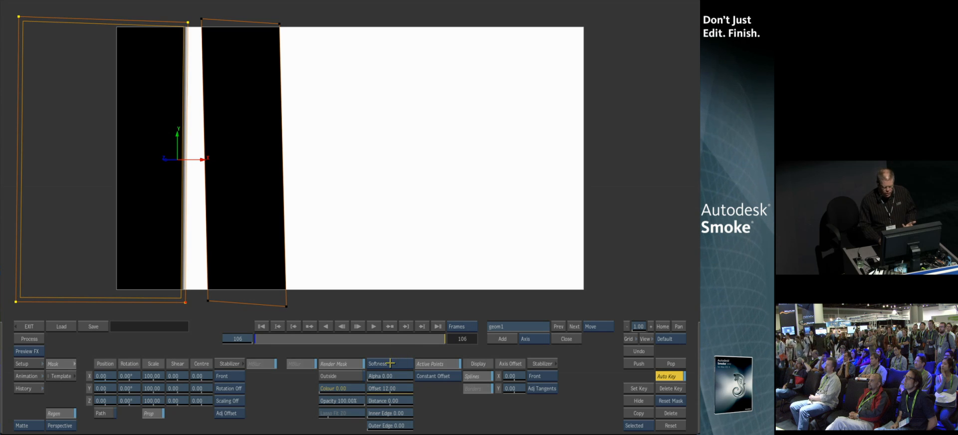
Try Advanced Gradient softness on the first geometry by dragging its gradient handles, then return to standard softness
left_click(386, 363)
left_click_drag(181, 305, 168, 277)
left_click_drag(196, 307, 246, 337)
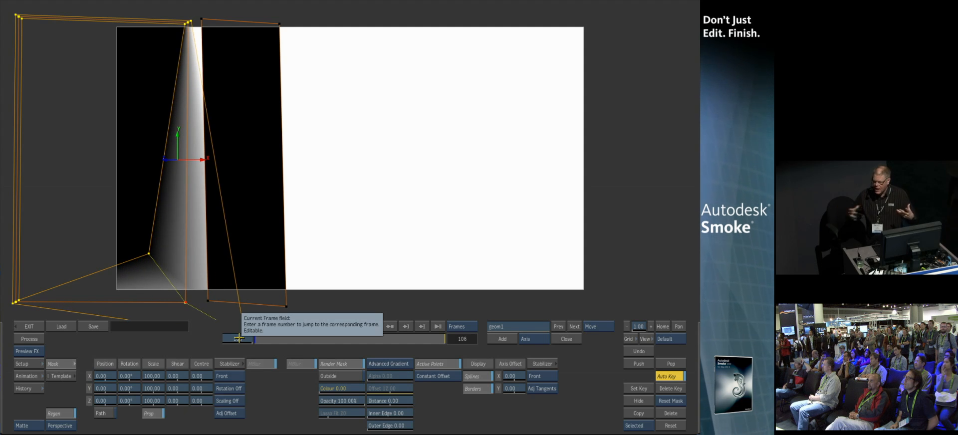
left_click(386, 363)
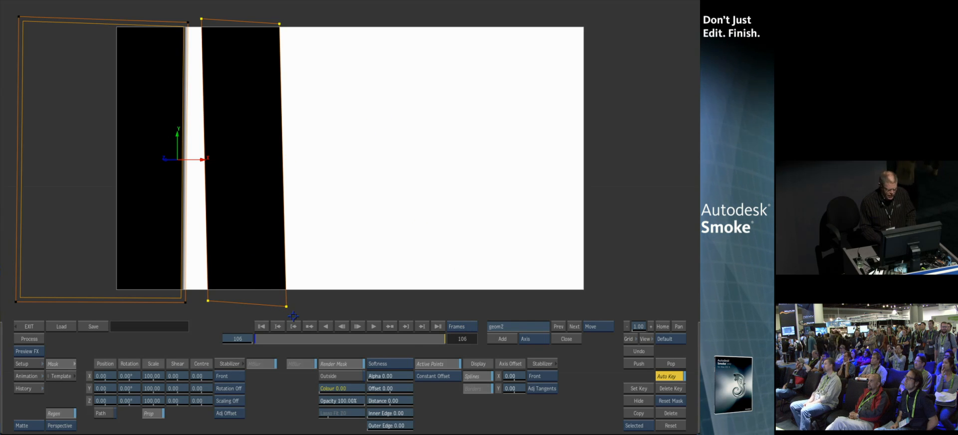
Adjust the second geometry's softness offset and exit Action back to the timeline
left_click_drag(392, 388, 385, 387)
left_click(34, 327)
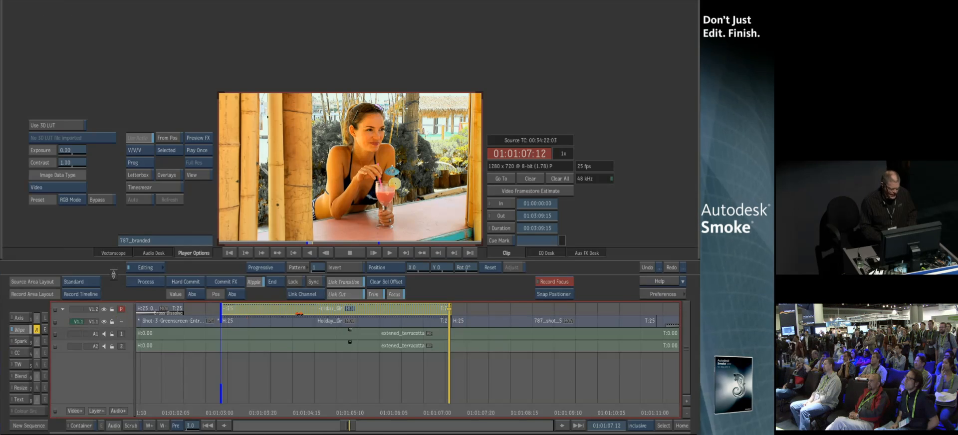
Scrub the timeline and toggle the top track to review the composited bamboo effect
left_click_drag(449, 412, 280, 413)
left_click(104, 322)
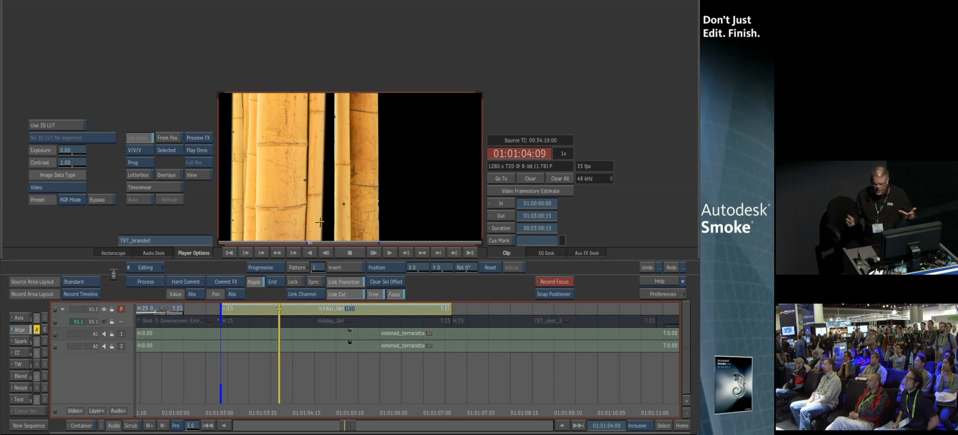
left_click(104, 321)
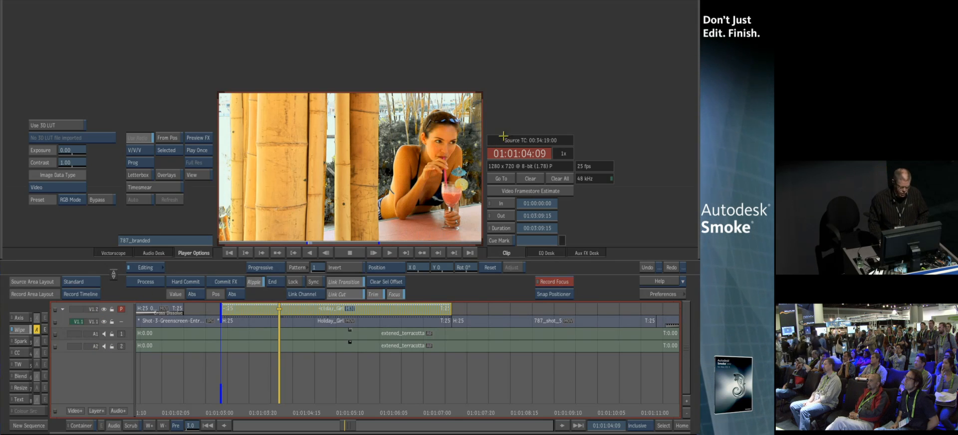
left_click_drag(278, 407, 256, 409)
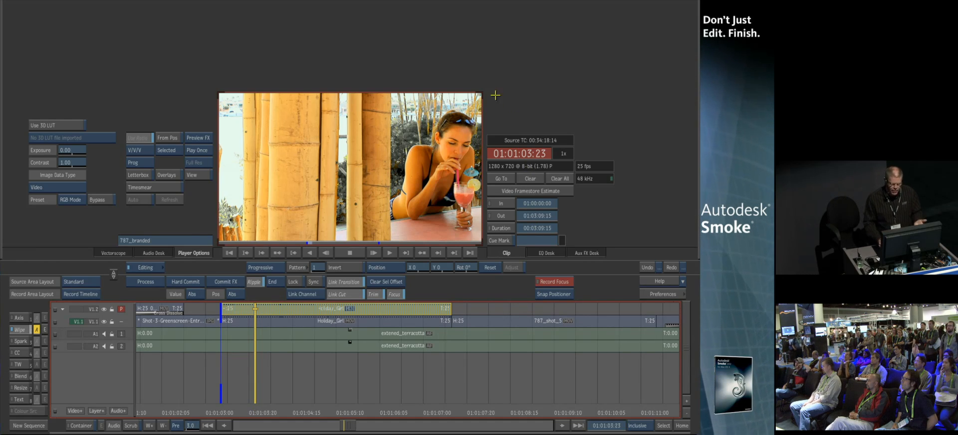
Switch to the Flame FX tools and copy the Holiday_Girl clip from the timeline onto the desktop
mouse_move(1, 62)
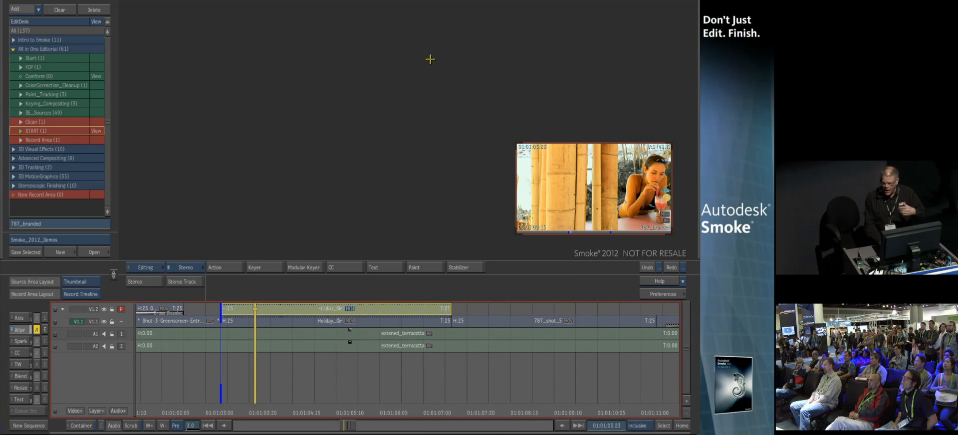
left_click(182, 268)
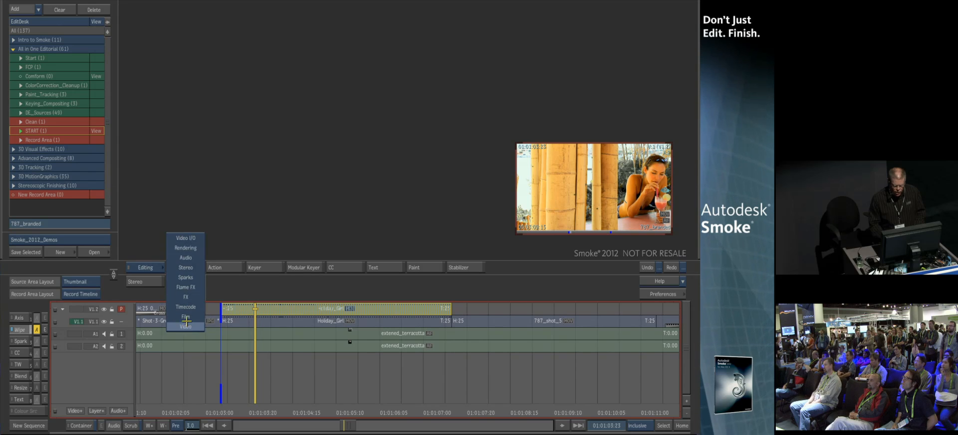
left_click(192, 286)
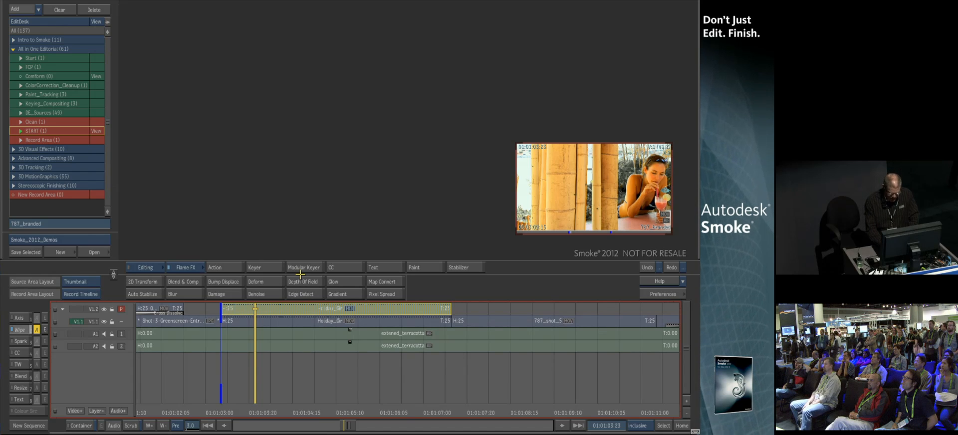
key("f")
left_click_drag(187, 217, 350, 120)
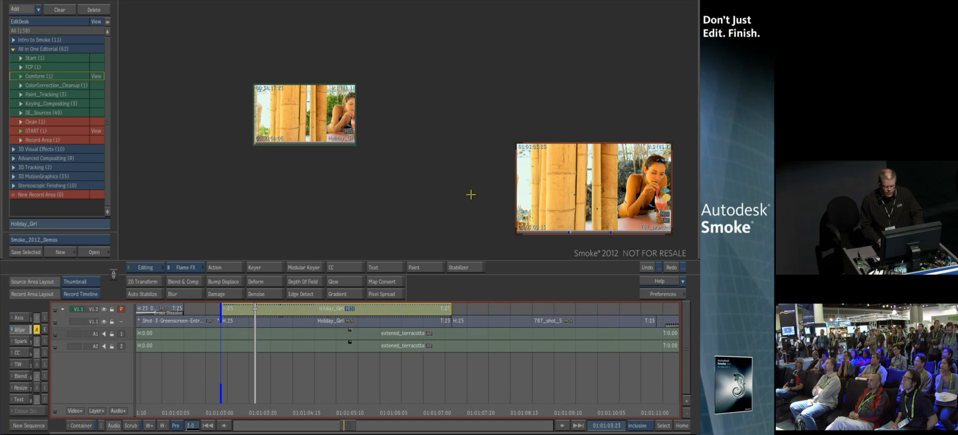
View the Holiday_Girl clip in the player, scrub through it, and return to the desktop
key("Escape")
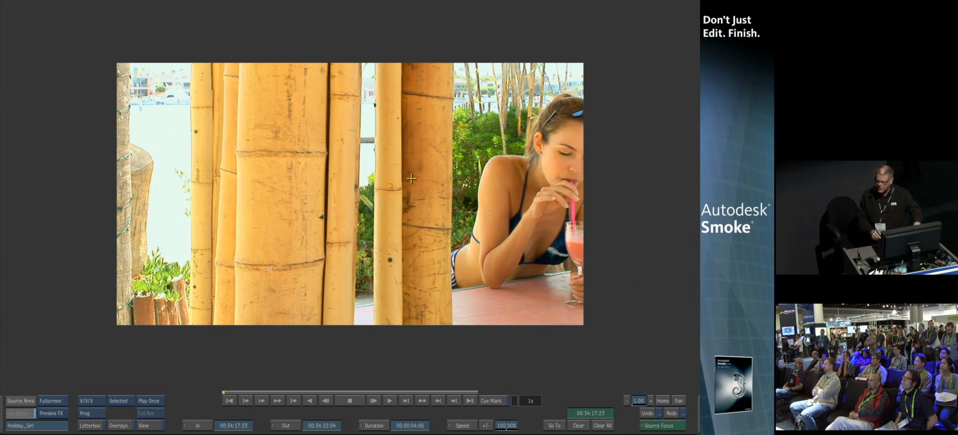
left_click_drag(240, 385, 257, 297)
key("Escape")
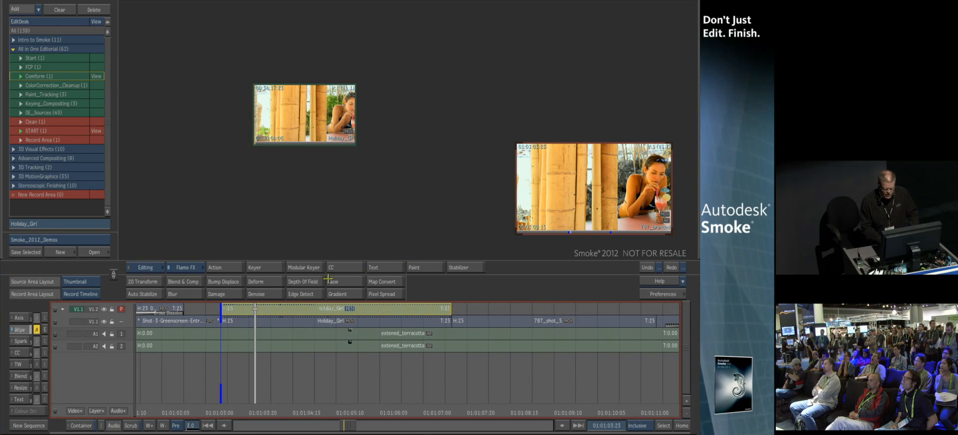
Open the Holiday_Girl clip in Paint and paint purple brush strokes across the frame
left_click(418, 267)
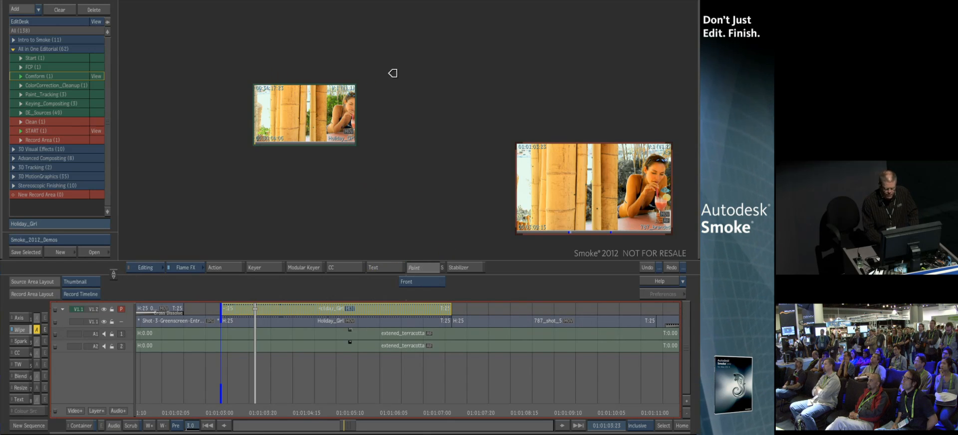
left_click(397, 71)
left_click(581, 328)
left_click(517, 425)
mouse_move(232, 70)
left_mouse_down()
mouse_move(354, 80)
mouse_move(559, 172)
left_mouse_up()
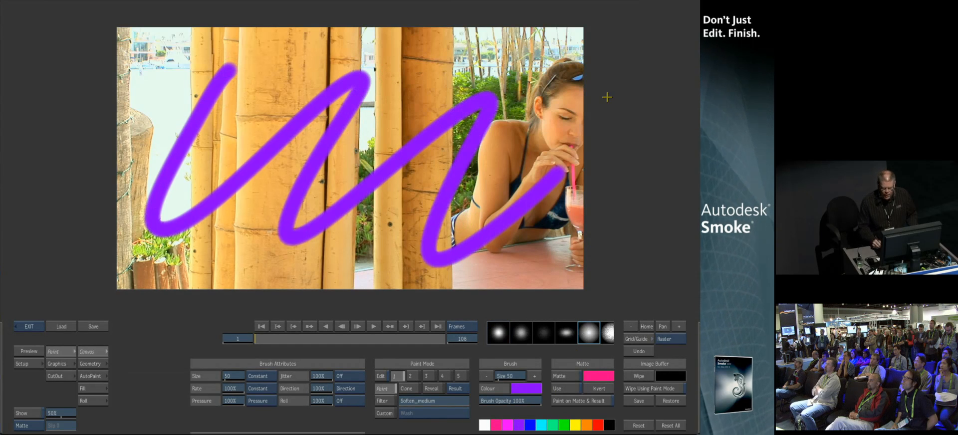
Smear across the purple strokes with the Smear custom brush, then reset all paint
left_click(384, 414)
left_click(429, 394)
mouse_move(485, 65)
left_mouse_down()
mouse_move(333, 166)
mouse_move(537, 206)
left_mouse_up()
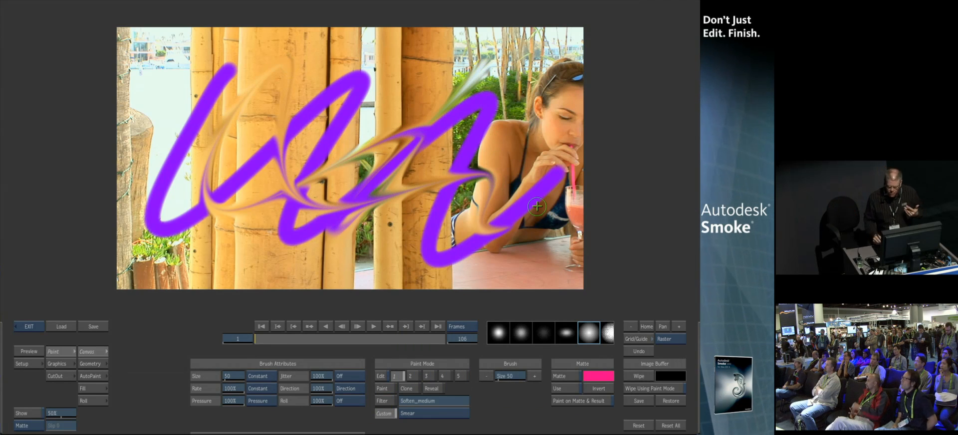
left_click(671, 426)
left_click(670, 425)
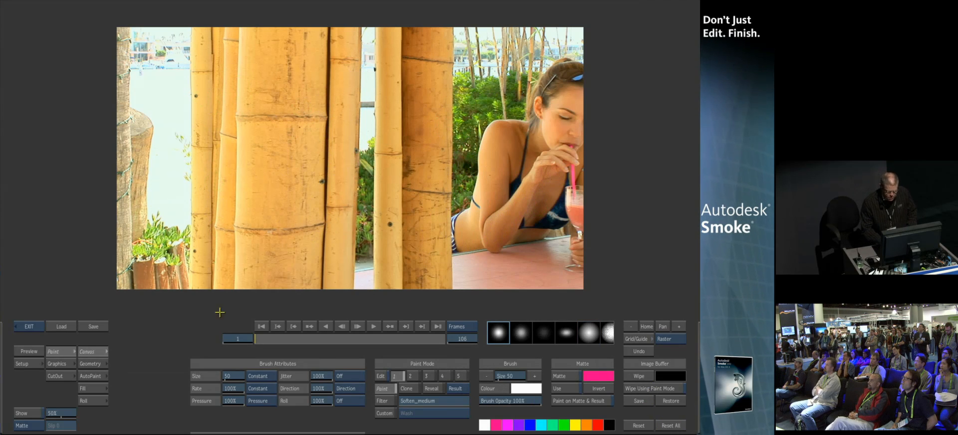
Set up AutoPaint with the Random option and the Recursive Clone custom brush
left_click(91, 376)
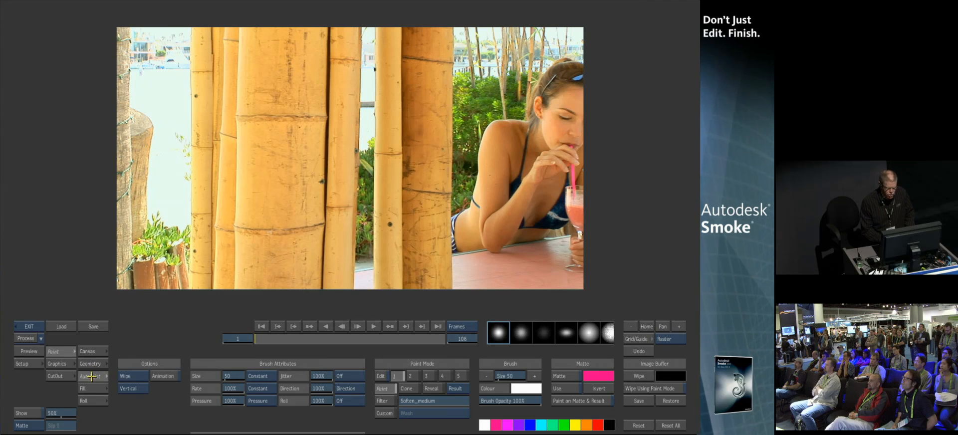
left_click(130, 378)
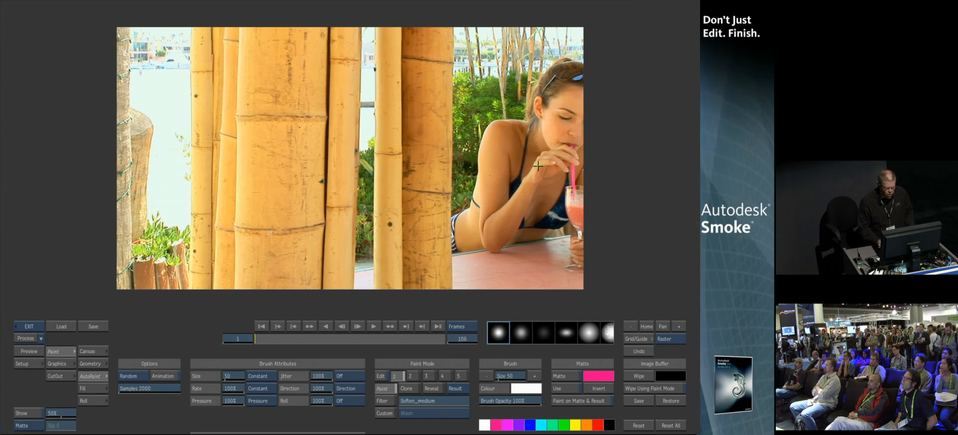
left_click(381, 415)
left_click(416, 414)
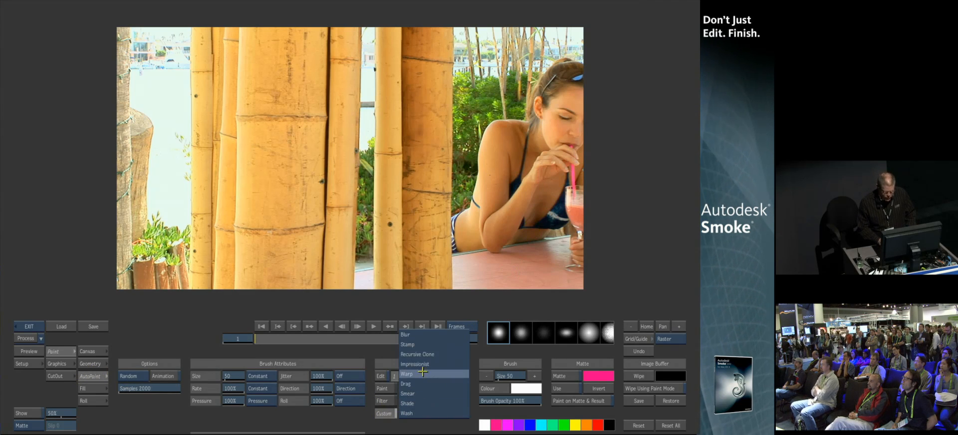
left_click(418, 354)
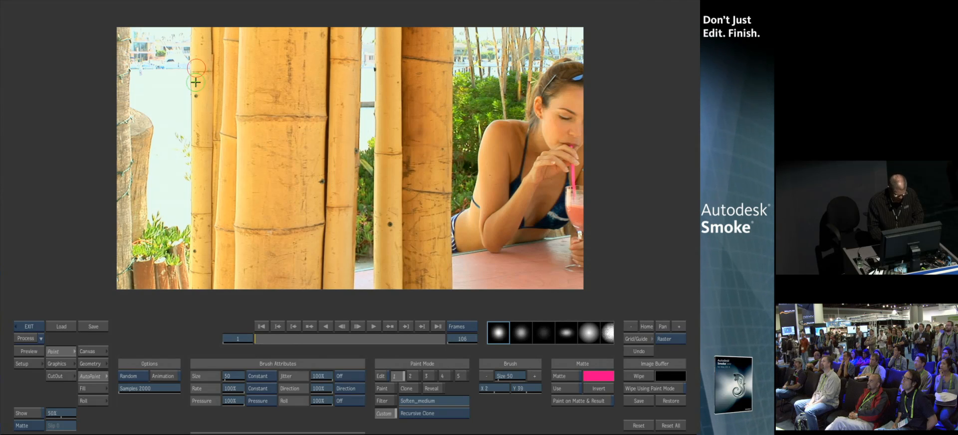
Set the clone source offset, apply random recursive-clone AutoPaint, then reset all paint
left_click_drag(200, 81, 192, 89)
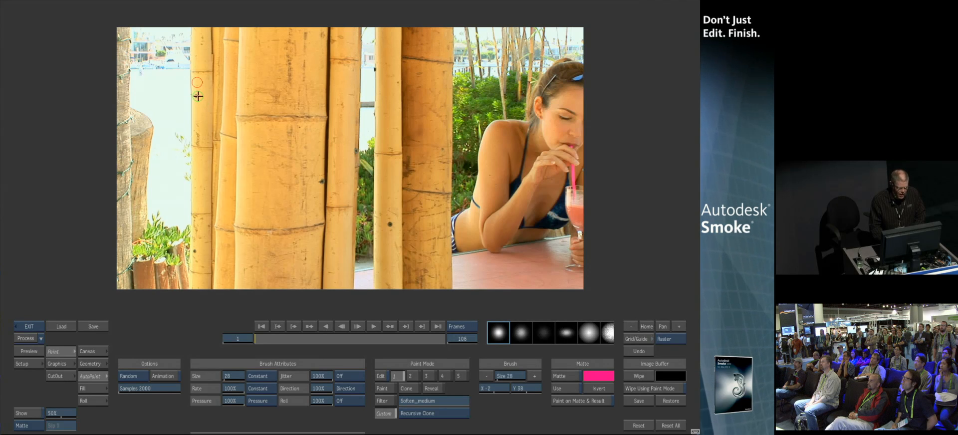
left_click(197, 96)
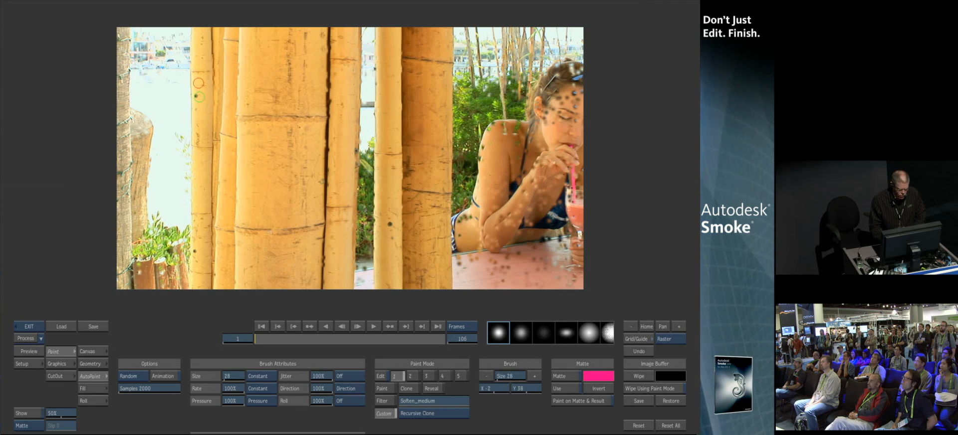
left_click(670, 426)
left_click(671, 426)
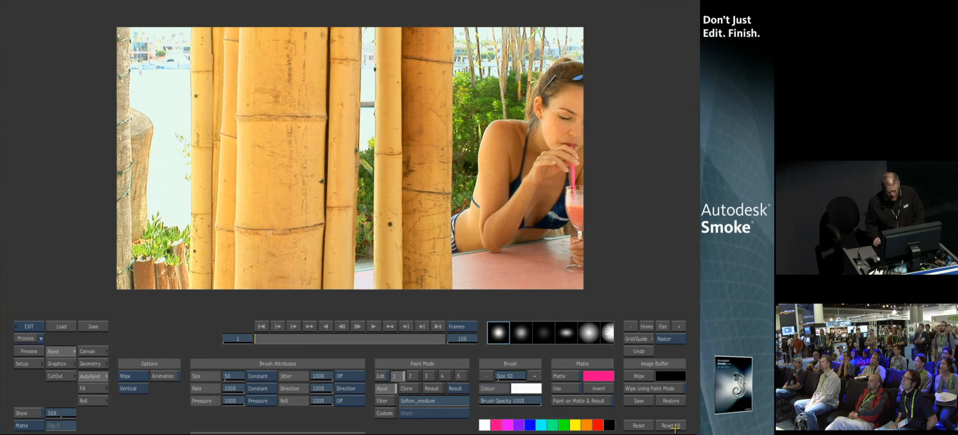
Set the AutoPaint option to User and select the Recursive Clone custom brush
left_click(142, 376)
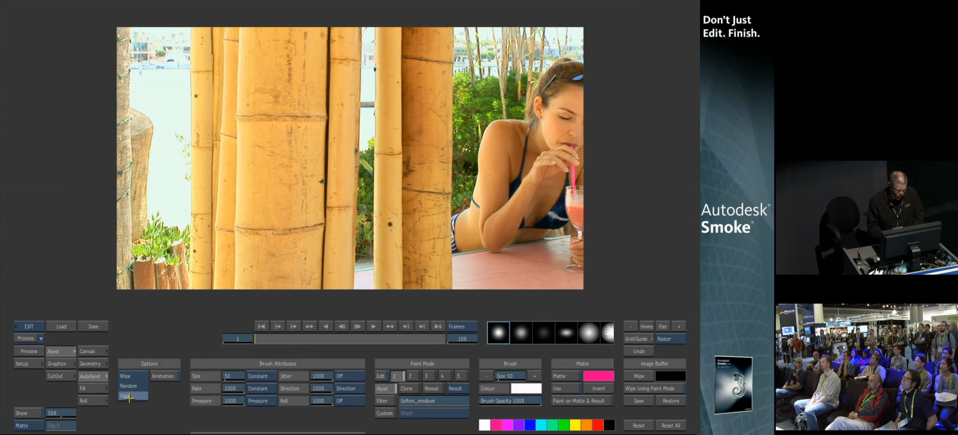
left_click(133, 389)
left_click(391, 414)
left_click(432, 413)
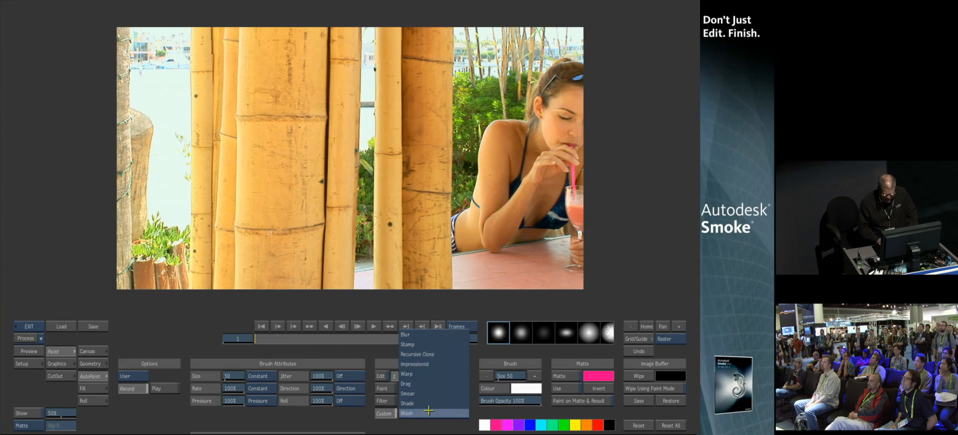
left_click(435, 351)
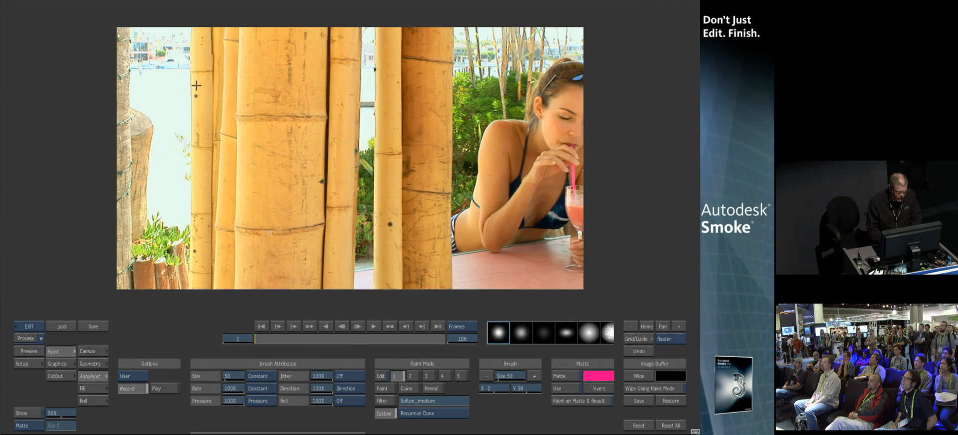
Paint three user strokes over the bamboo with the Recursive Clone custom brush to record them for AutoPaint
left_click_drag(196, 80, 196, 90)
left_click_drag(198, 252, 198, 251)
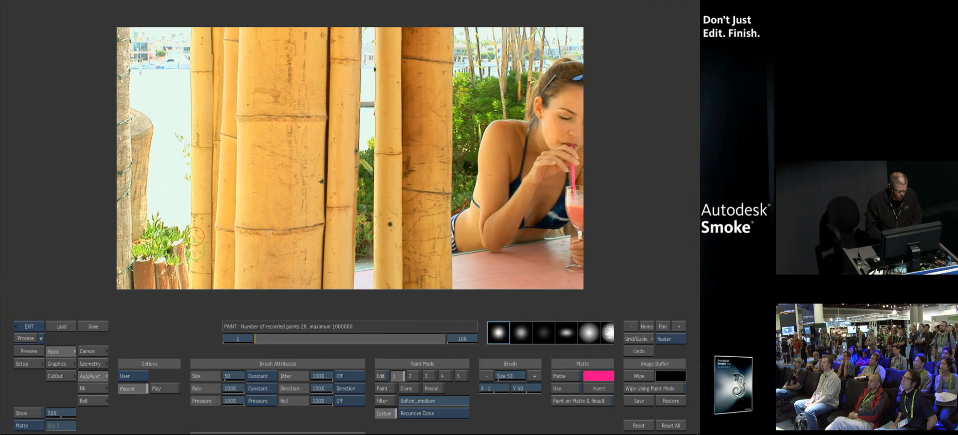
left_click_drag(321, 179, 320, 182)
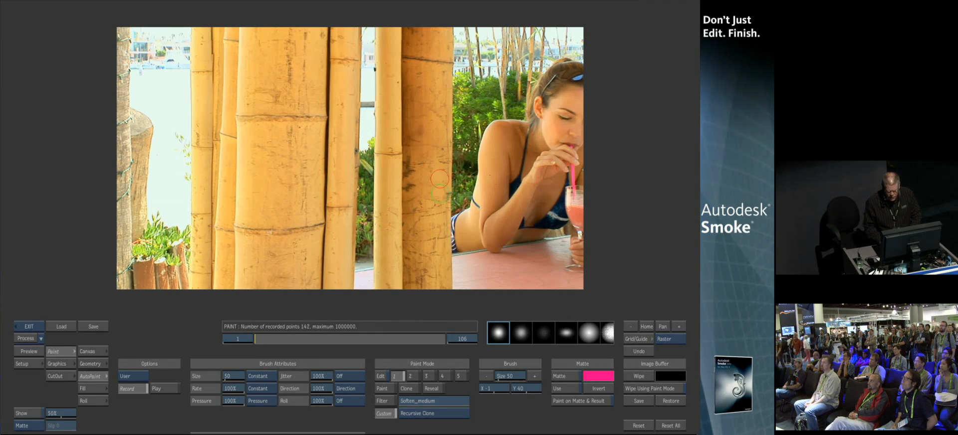
Turn on the Animation option for AutoPaint and scrub the clip back to frame 1
left_click(188, 337)
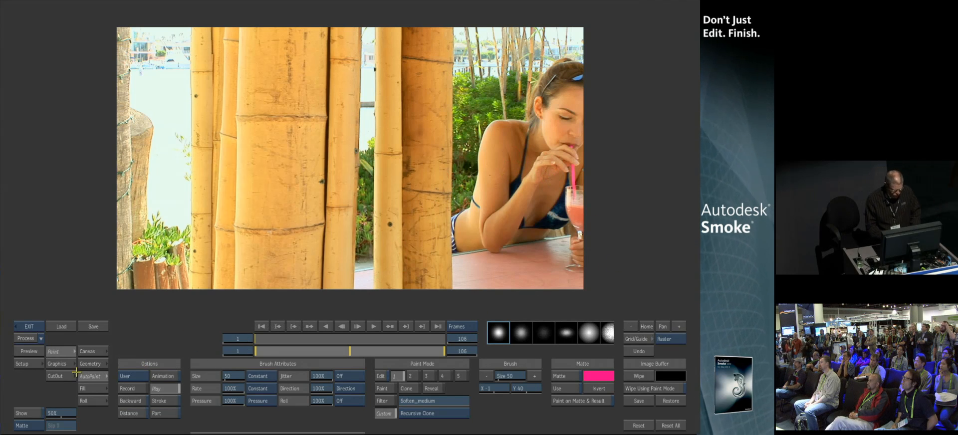
left_click(165, 377)
mouse_move(278, 339)
left_mouse_down()
mouse_move(413, 339)
mouse_move(320, 342)
mouse_move(310, 333)
left_mouse_up()
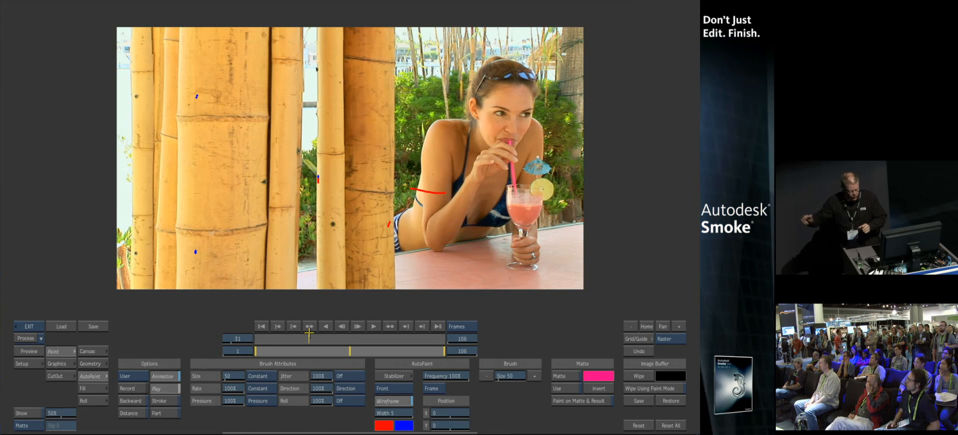
left_click(262, 327)
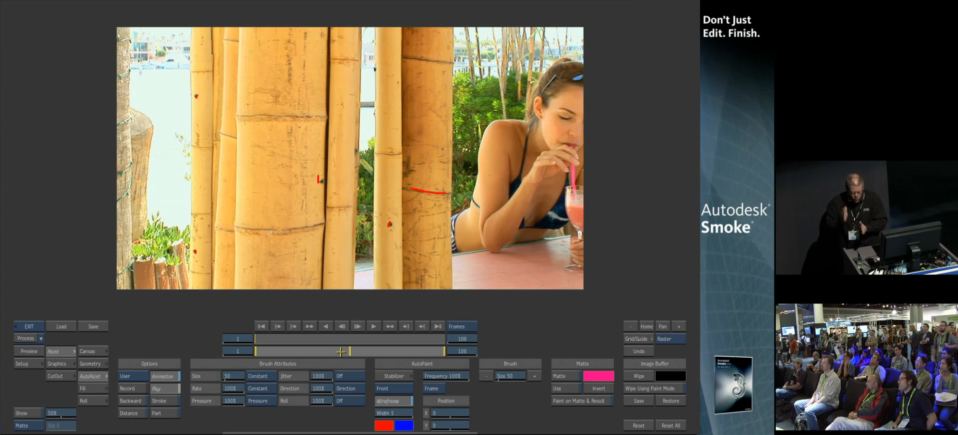
mouse_move(449, 353)
left_mouse_down()
mouse_move(265, 340)
mouse_move(261, 361)
mouse_move(252, 349)
mouse_move(278, 334)
mouse_move(381, 331)
mouse_move(236, 337)
left_mouse_up()
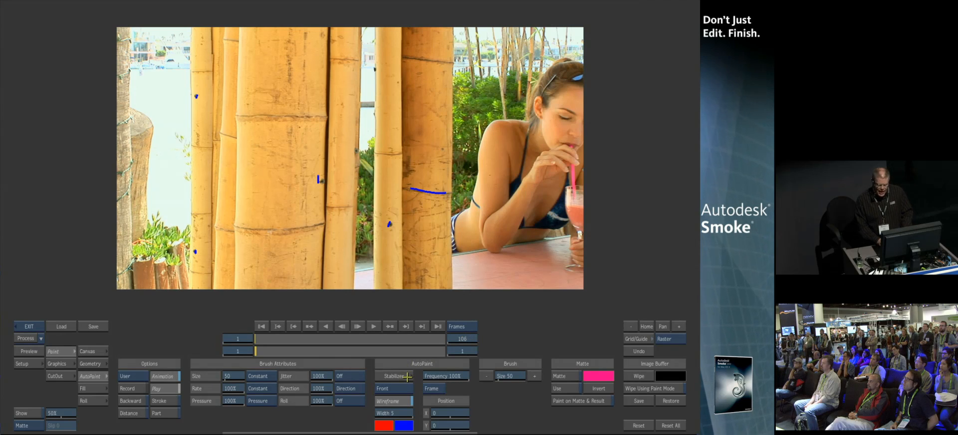
Load the Girl_Bar_Wed tracking setup into the AutoPaint Stabilizer and process the tracked strokes across the clip
left_click(399, 375)
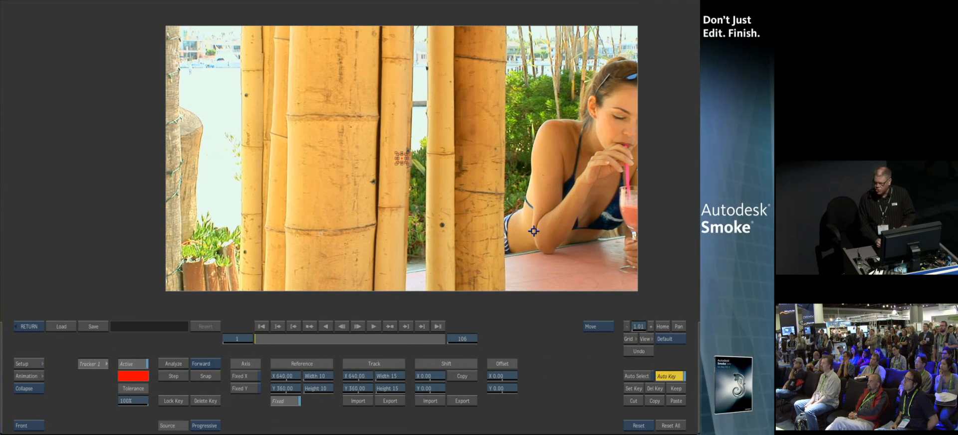
left_click(56, 327)
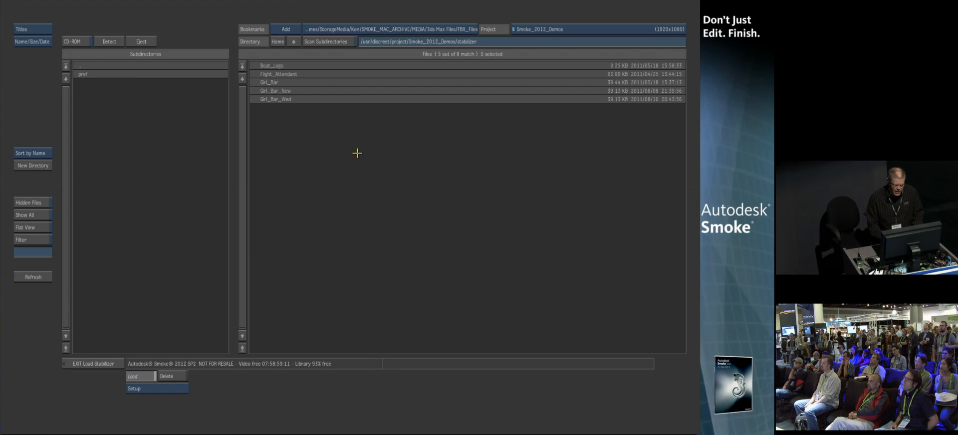
left_click(297, 99)
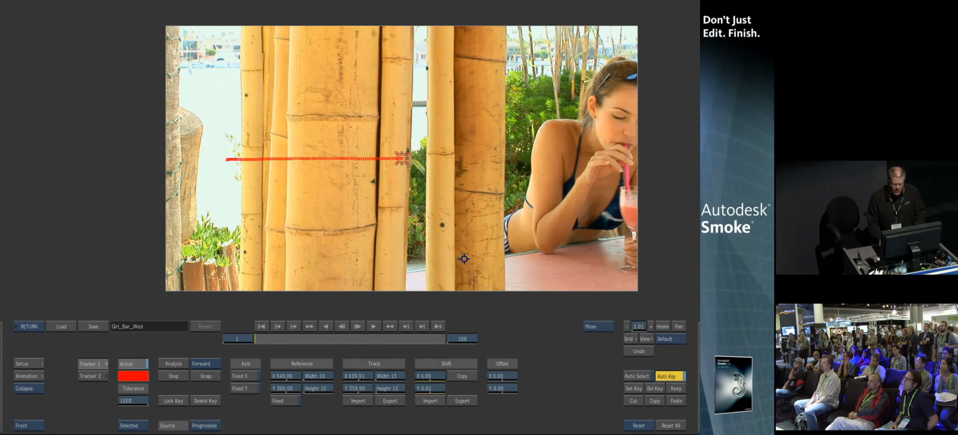
left_click(26, 327)
left_click(25, 339)
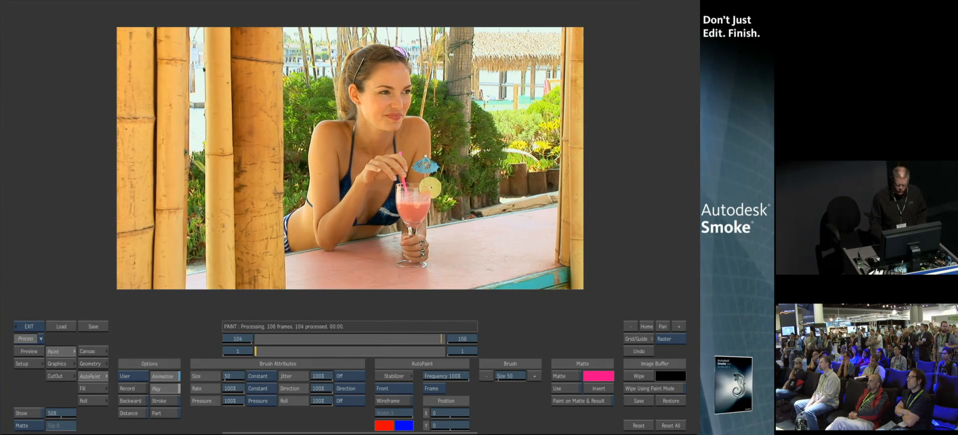
Exit Paint, reposition the painted clip on the desktop and preview it full screen
left_click(28, 325)
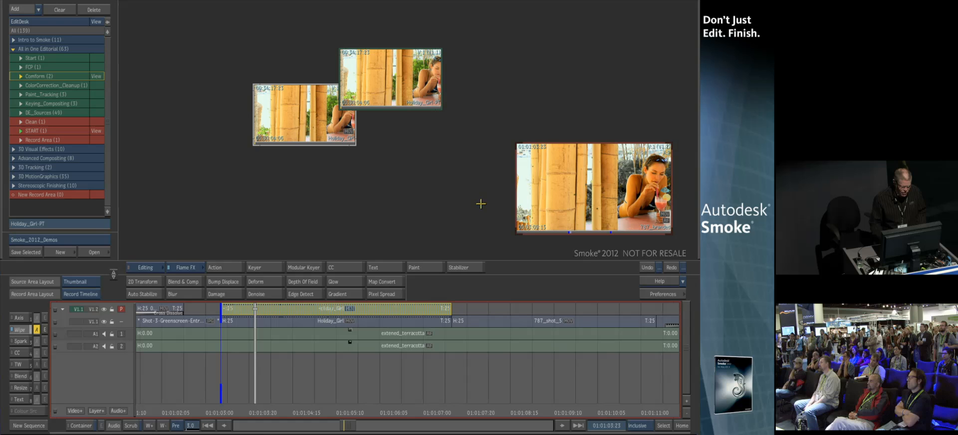
left_click_drag(442, 101, 473, 143)
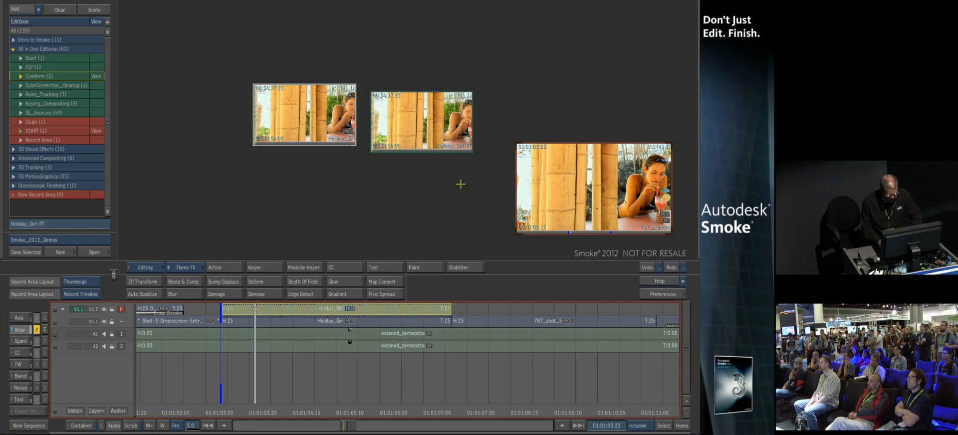
key("ctrl+Escape")
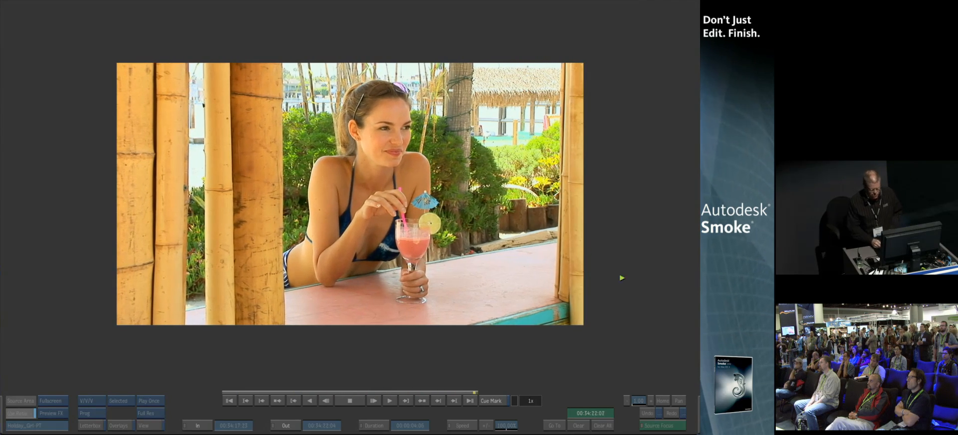
key("Escape")
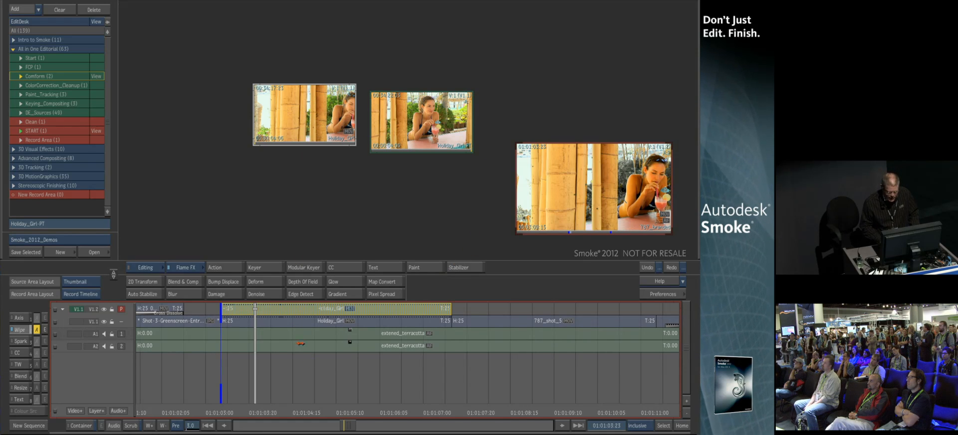
left_click_drag(414, 121, 228, 207)
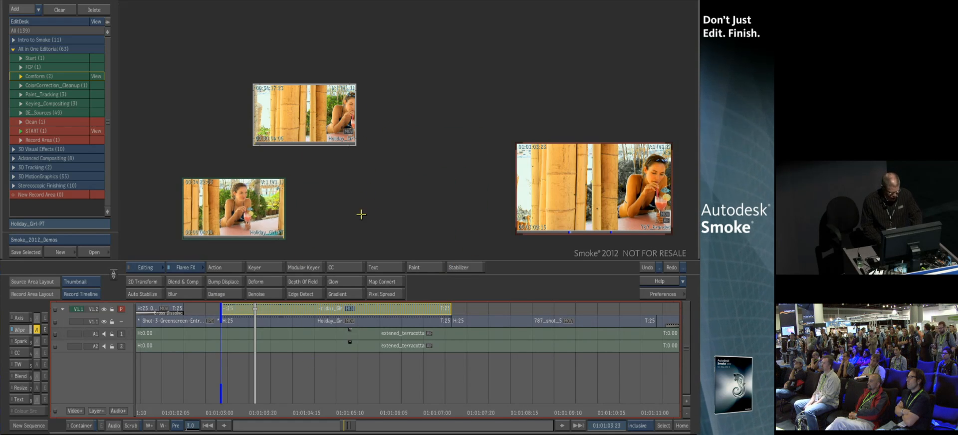
Switch to the source/record layout and edit the painted Holiday_Girl-PT clip onto the upper track at the playhead
key("alt+2")
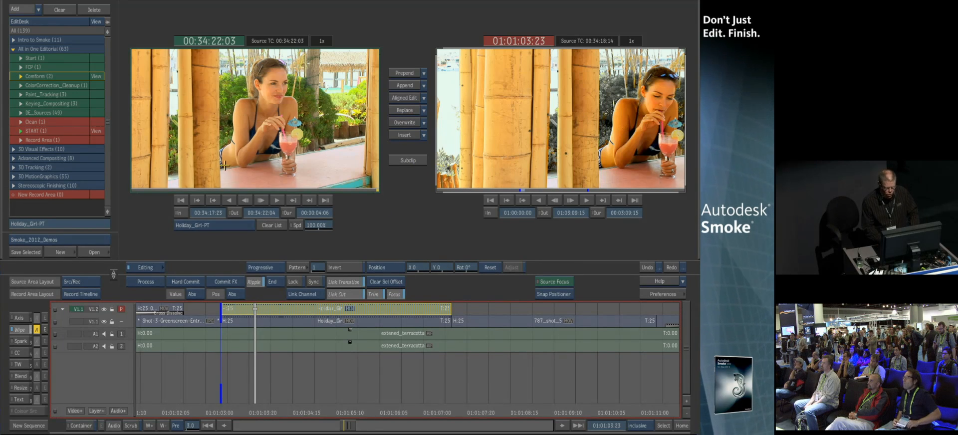
left_click_drag(254, 410, 225, 411)
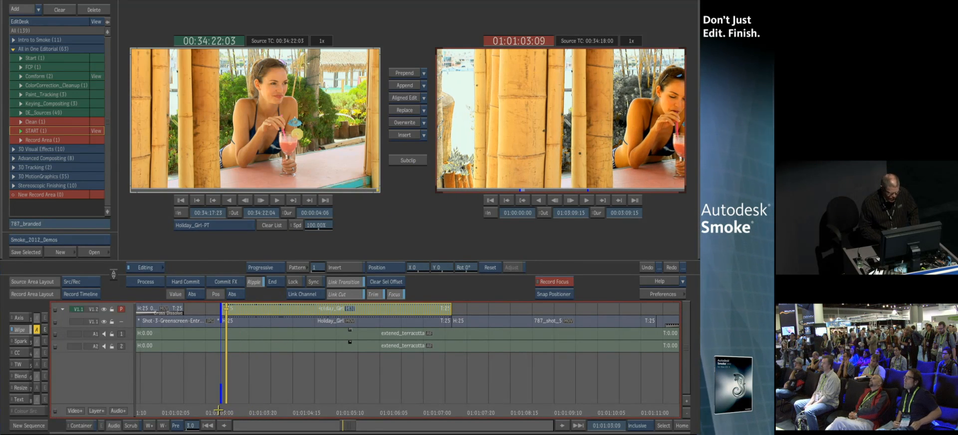
left_click_drag(238, 136, 122, 112)
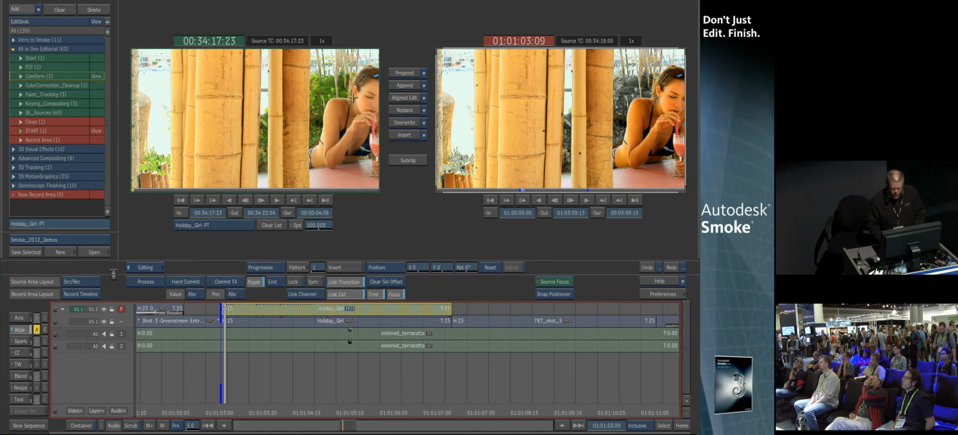
left_click(523, 142)
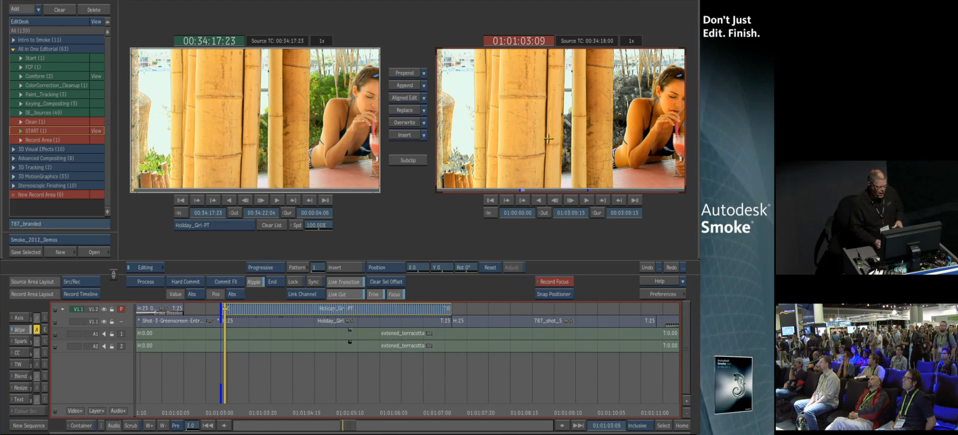
Open the 3D Visual Effects library and view its Source Area and Record Area reels on the desktop
mouse_move(0, 128)
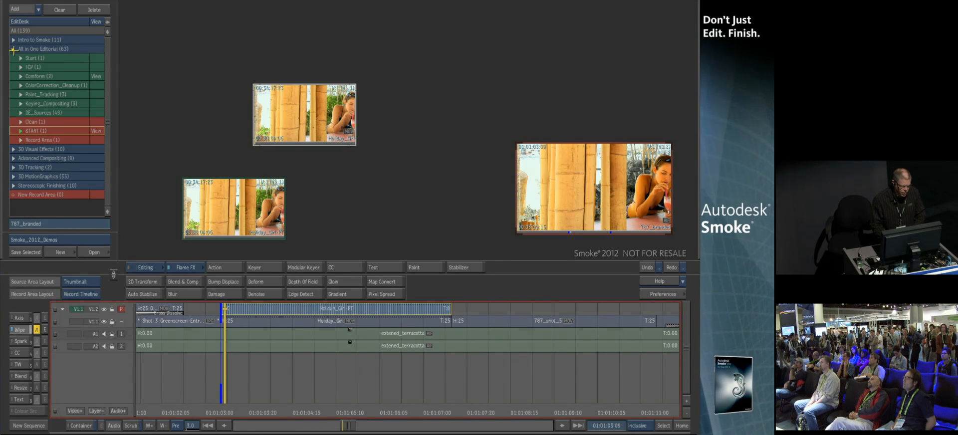
left_click(13, 49)
left_click(13, 58)
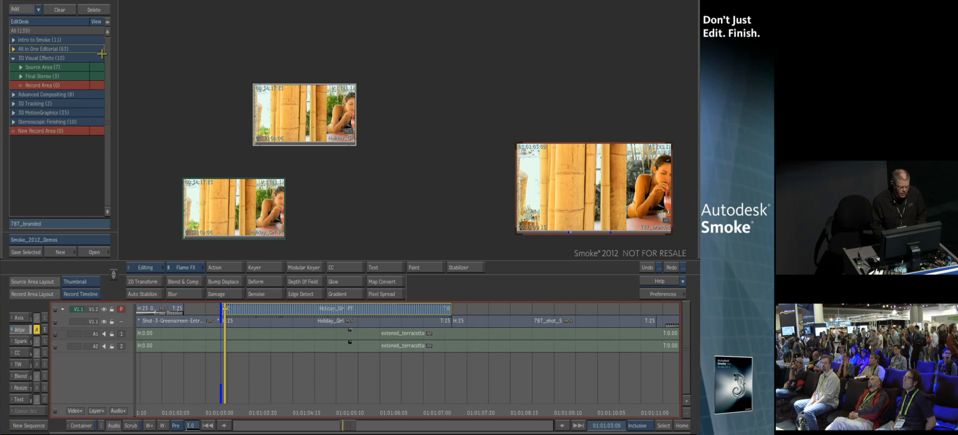
left_click(97, 66)
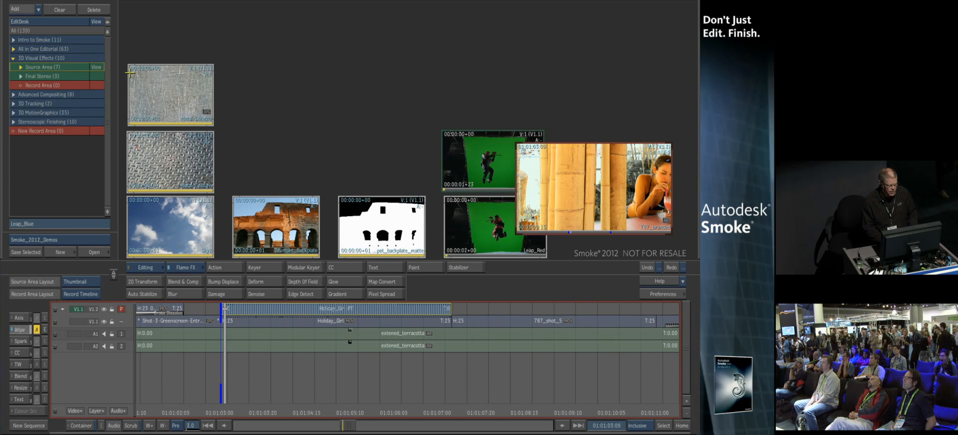
left_click(97, 85)
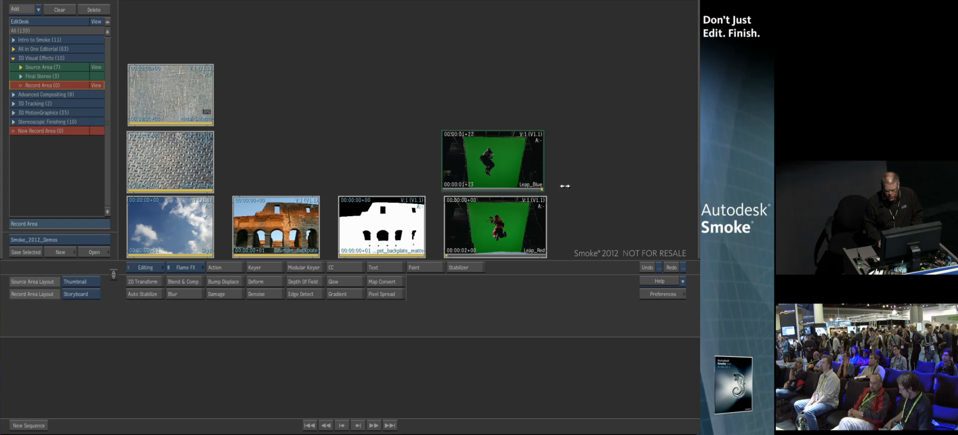
left_click_drag(462, 252, 400, 268)
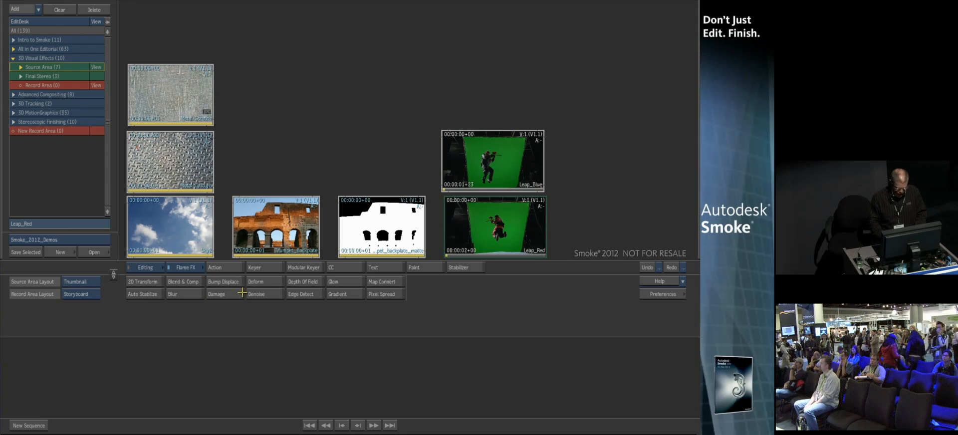
Launch Action and bring in the sky clip from the desktop as the first media layer
left_click(214, 267)
left_click_drag(493, 159, 449, 177)
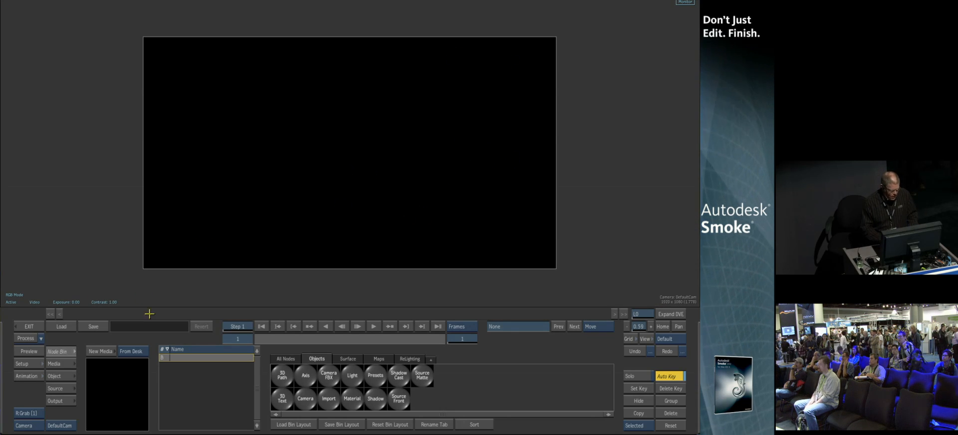
left_click(96, 351)
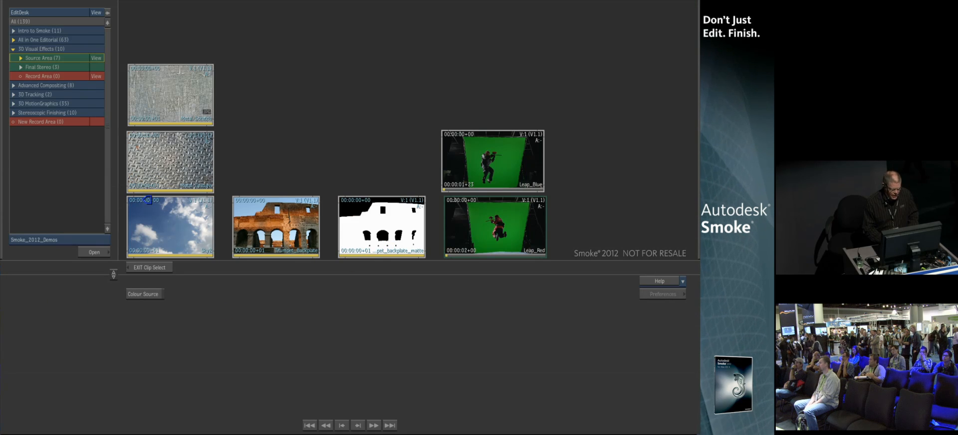
left_click(148, 200)
left_click_drag(434, 170, 322, 233)
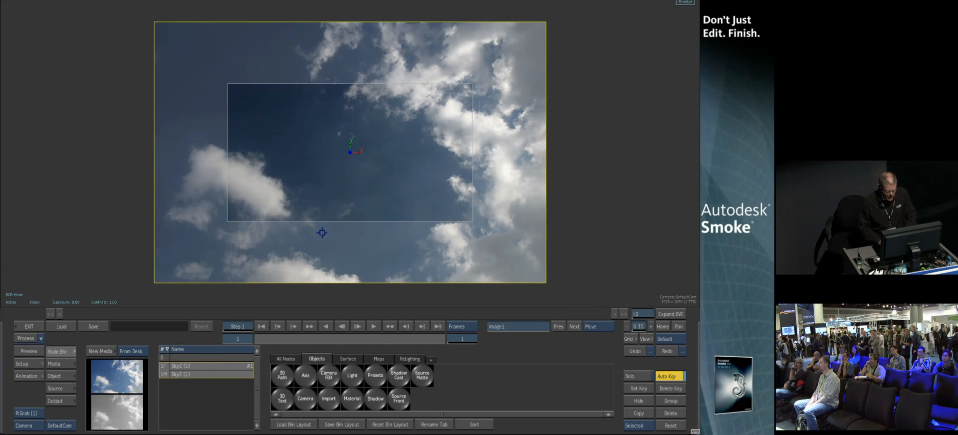
Show the Media list and set up a schematic view beside the result view, selecting the sky layer's axis
left_click(58, 364)
left_click(218, 378)
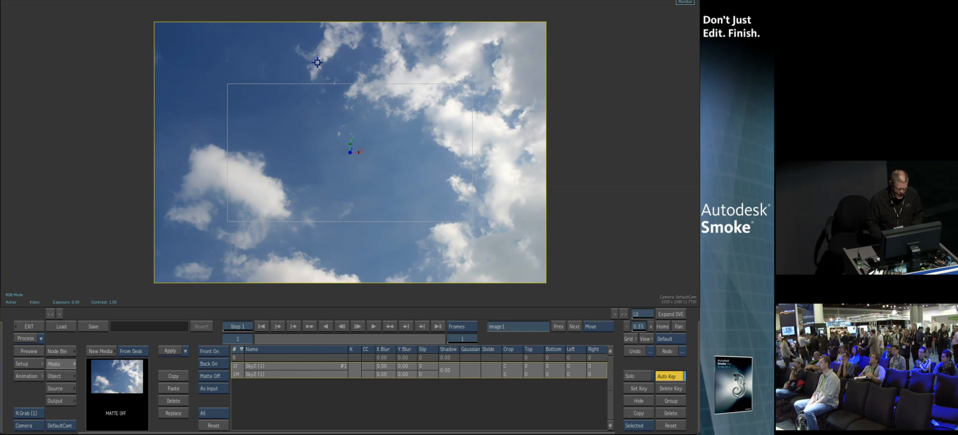
key("alt+2")
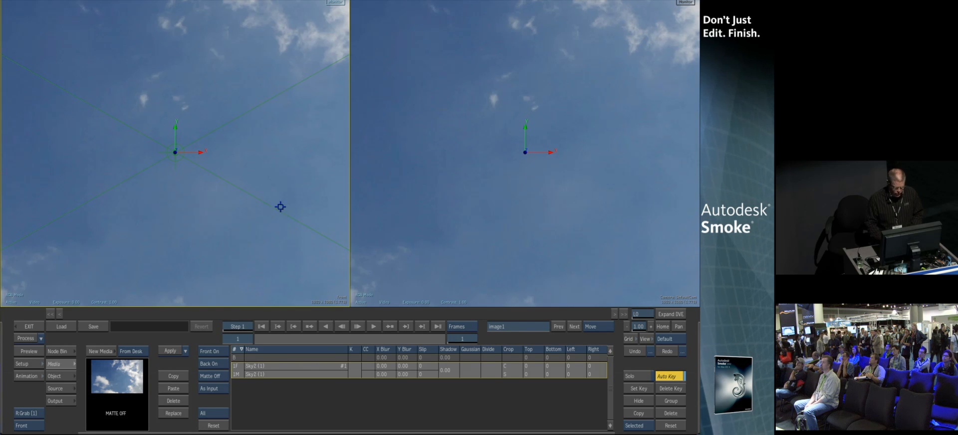
key("F4")
left_click_drag(350, 180, 224, 181)
left_click_drag(46, 108, 171, 130)
left_click_drag(524, 173, 456, 201)
left_click(174, 170)
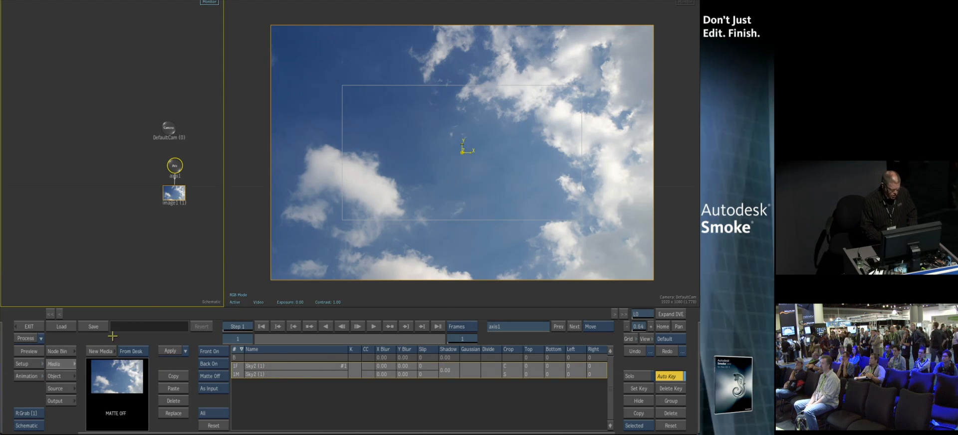
Add the Trumpet_Backplate clip with its matte from the desktop and set its axis Z position to 60
left_click(103, 351)
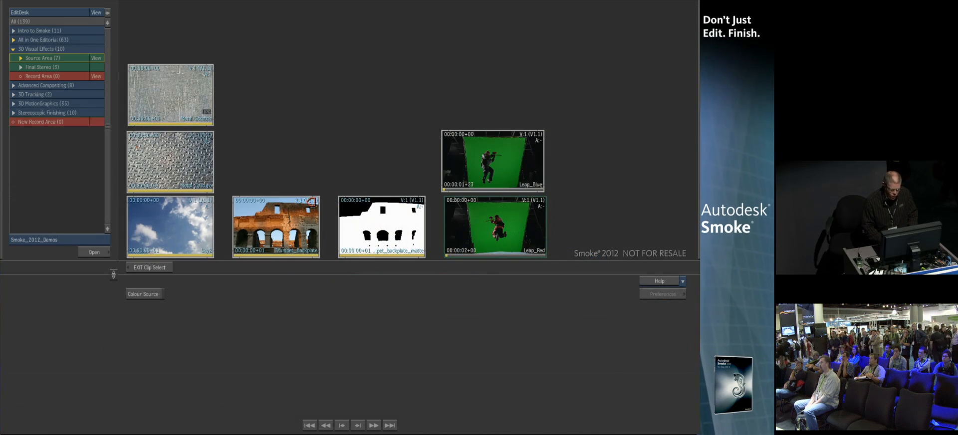
left_click(357, 203)
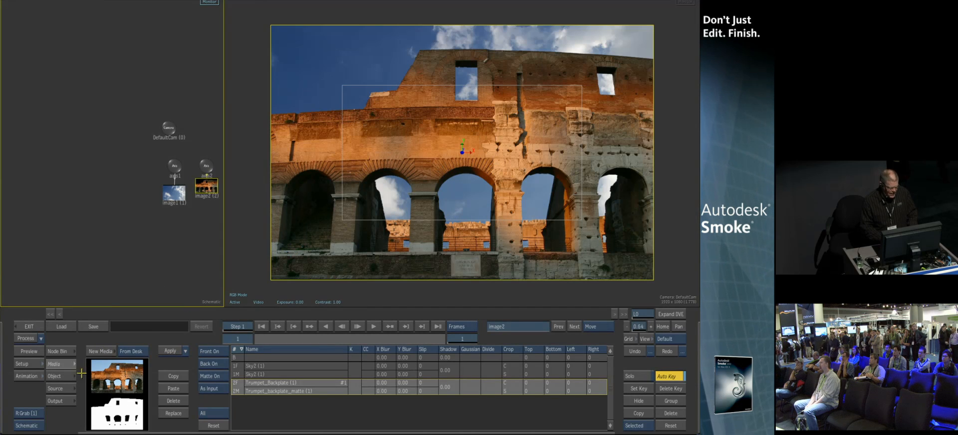
left_click(207, 165)
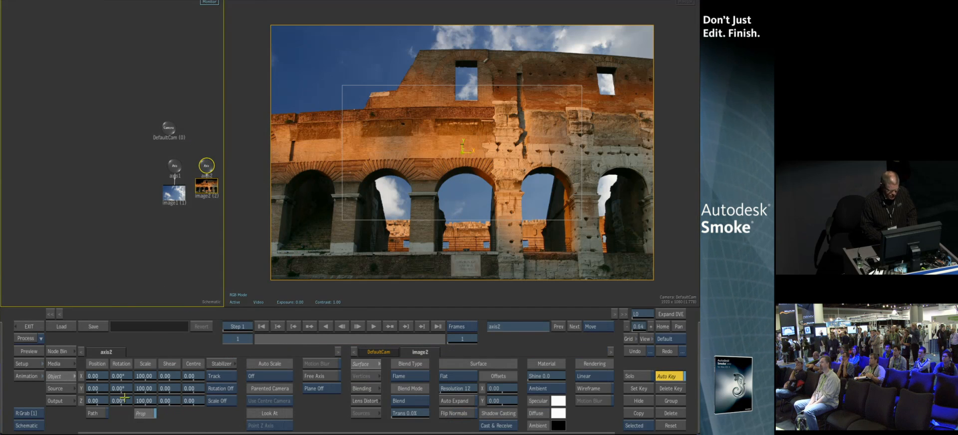
mouse_move(99, 400)
left_mouse_down()
mouse_move(76, 409)
mouse_move(103, 402)
left_mouse_up()
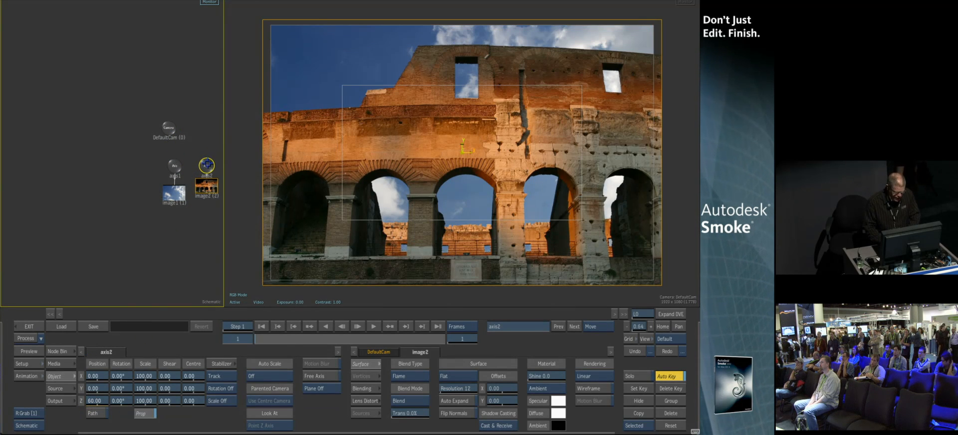
left_click(175, 165)
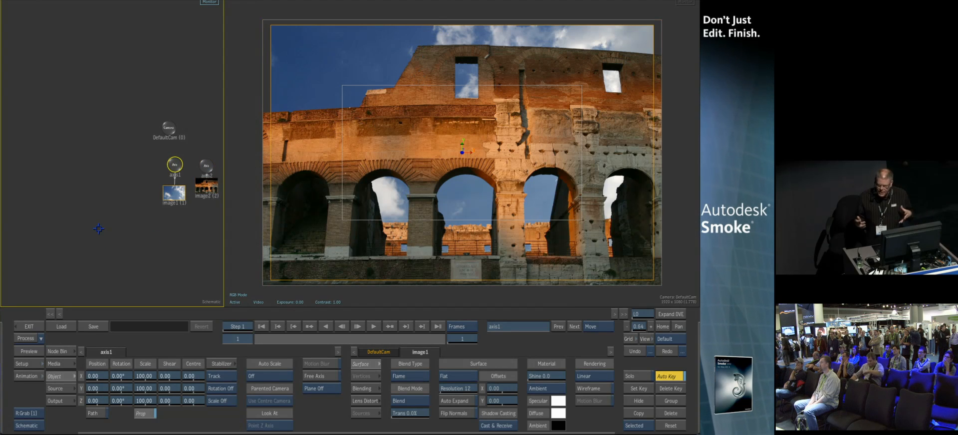
Switch the schematic to a top view, select the backplate axis and scale it down to 16
key("F6")
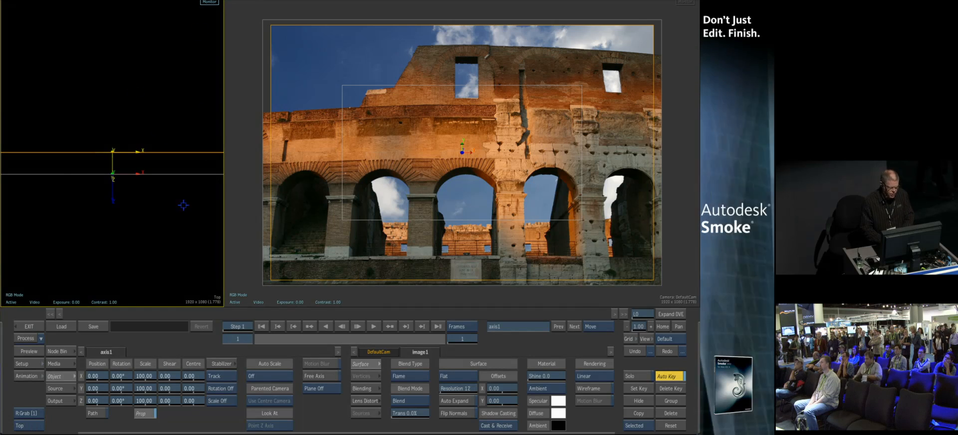
left_click_drag(179, 186, 47, 306)
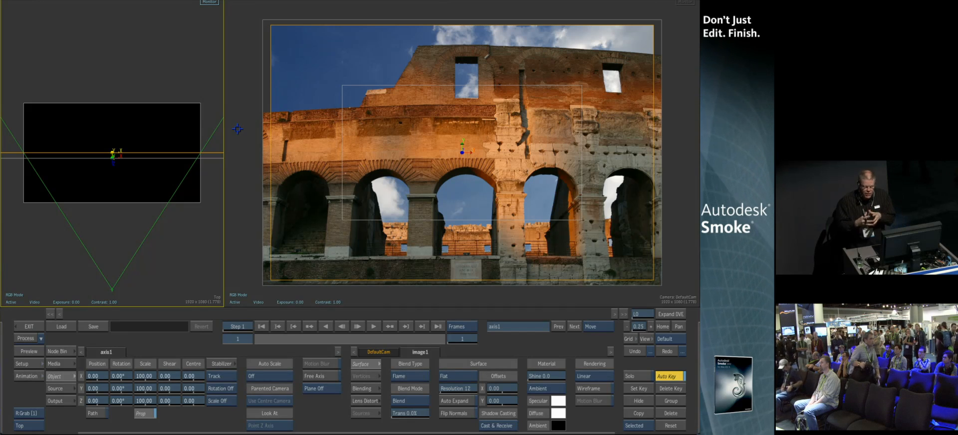
left_click(151, 158)
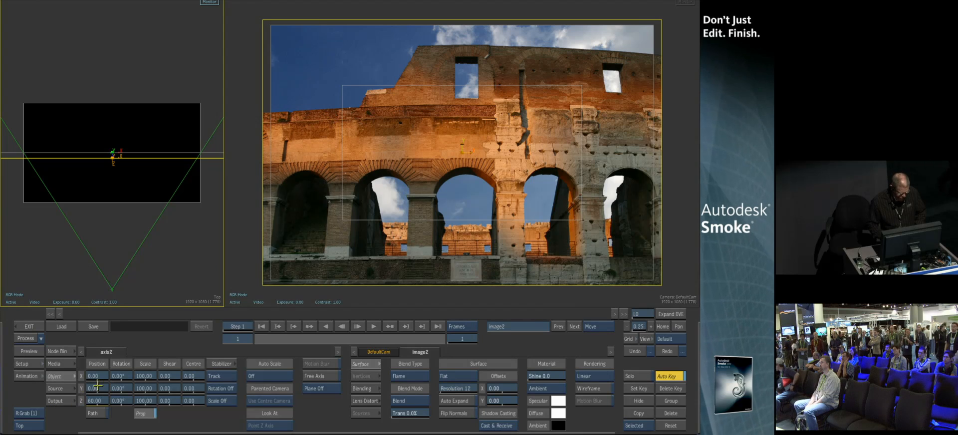
left_click_drag(147, 401, 117, 402)
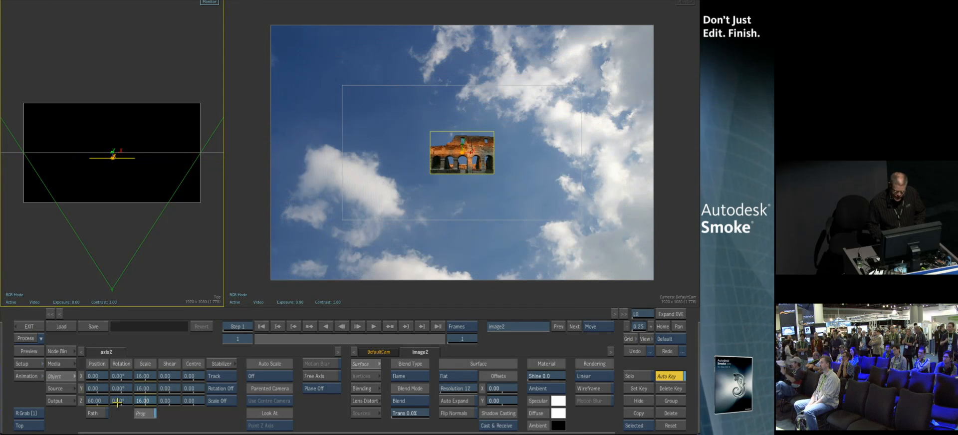
Select the sky layer's axis and set its surface type to Extended Bicubic
left_click(145, 152)
left_click(458, 376)
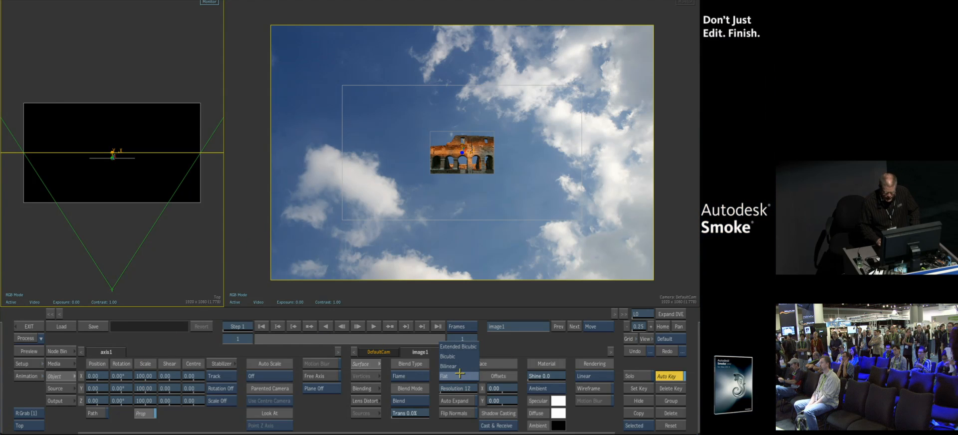
left_click(455, 350)
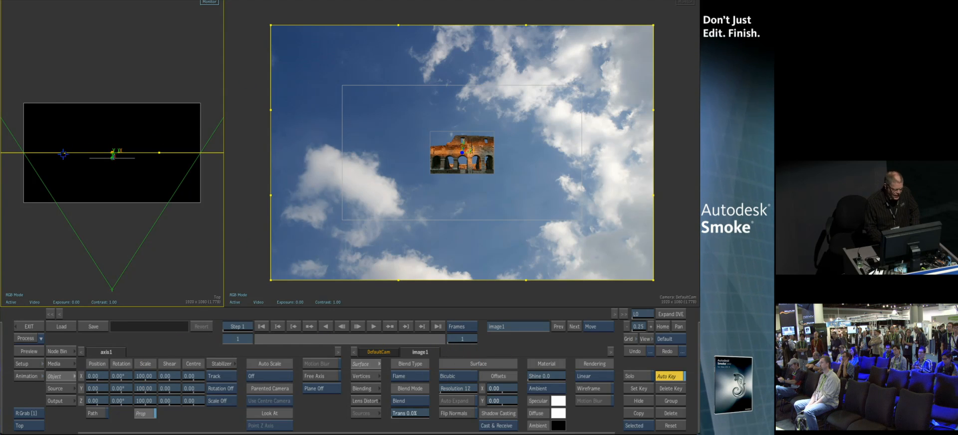
Bend the sky surface in the top view, then undo the bend
left_click_drag(65, 152, 92, 235)
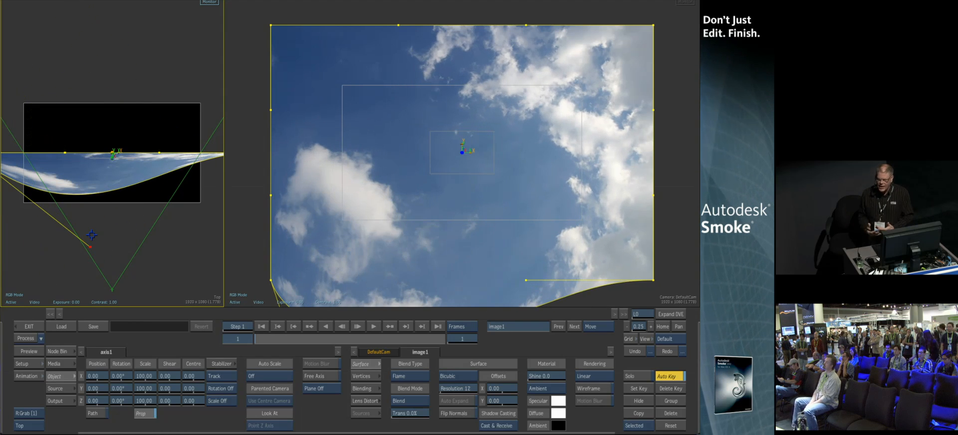
left_click(635, 351)
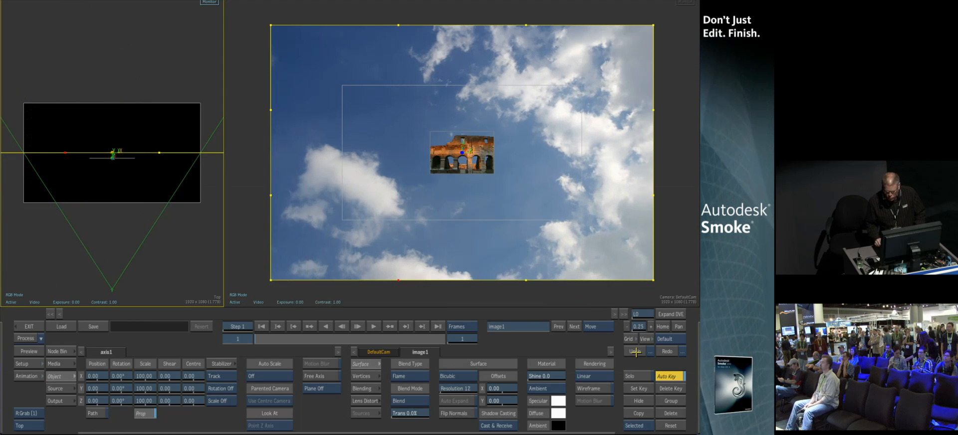
Bend the sky surface into a curve wrapping around the camera in the top view
left_click_drag(47, 119, 148, 1)
left_click_drag(93, 401, 2, 415)
left_click_drag(150, 400, 170, 398)
Select the backplate axis and set its position to Y -84 and Z -625
left_click(114, 157)
left_click_drag(146, 398, 433, 341)
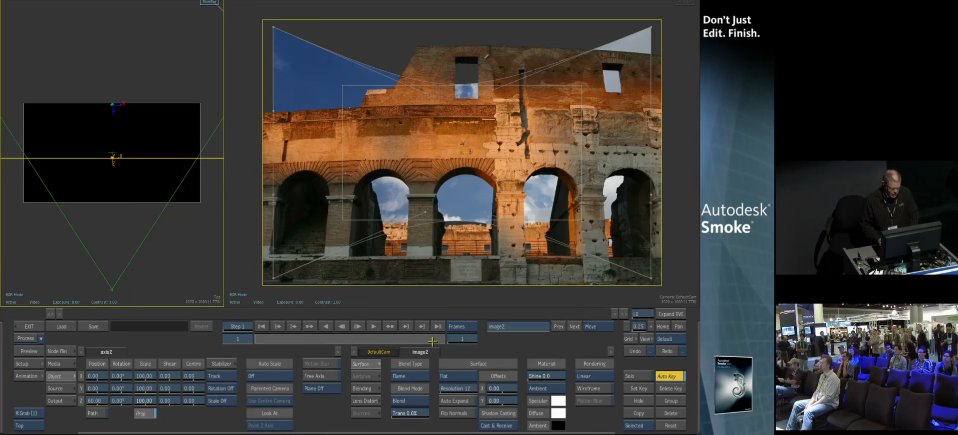
mouse_move(101, 395)
left_mouse_down()
mouse_move(72, 395)
mouse_move(89, 400)
mouse_move(76, 399)
mouse_move(88, 389)
left_mouse_up()
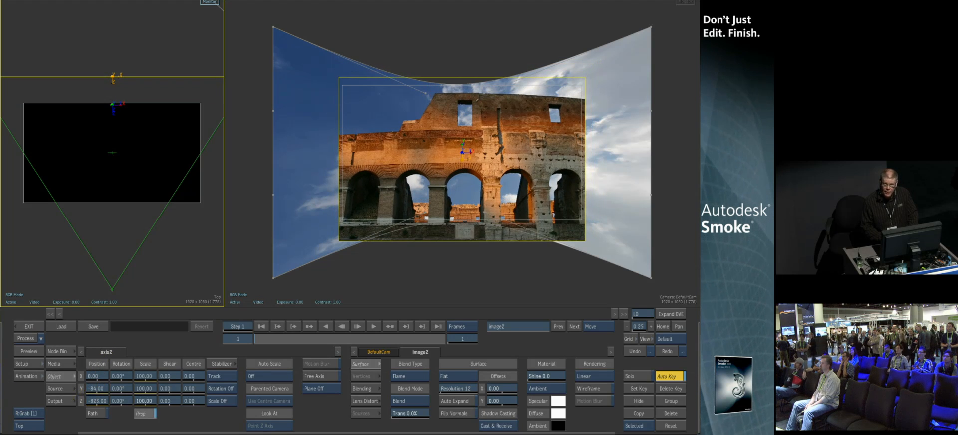
Add the Leap_Blue and Leap_Red clips with their mattes from the desktop as new media
left_click(57, 364)
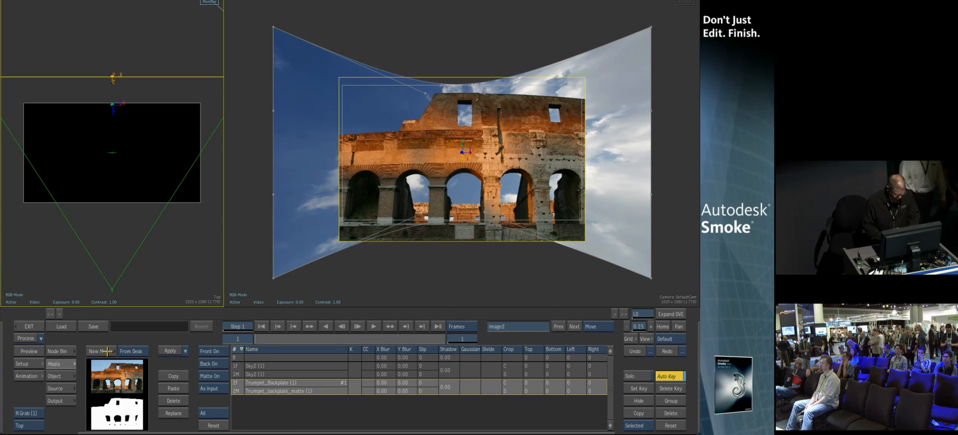
left_click(95, 354)
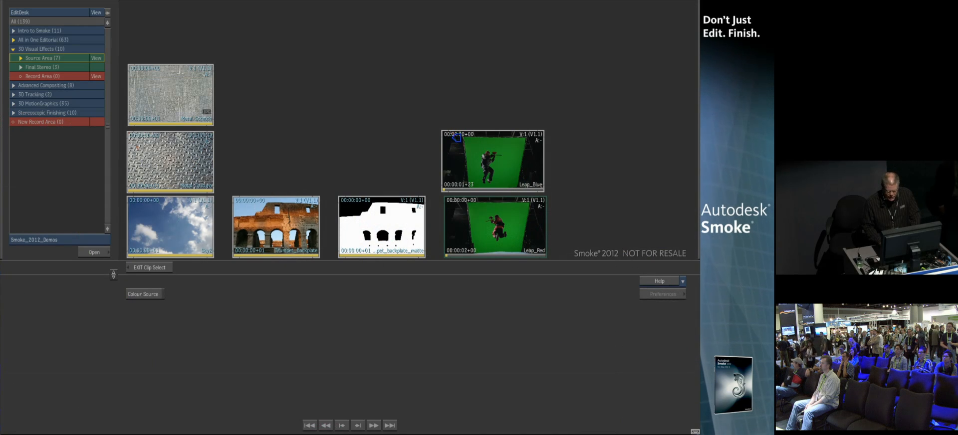
left_click(464, 201)
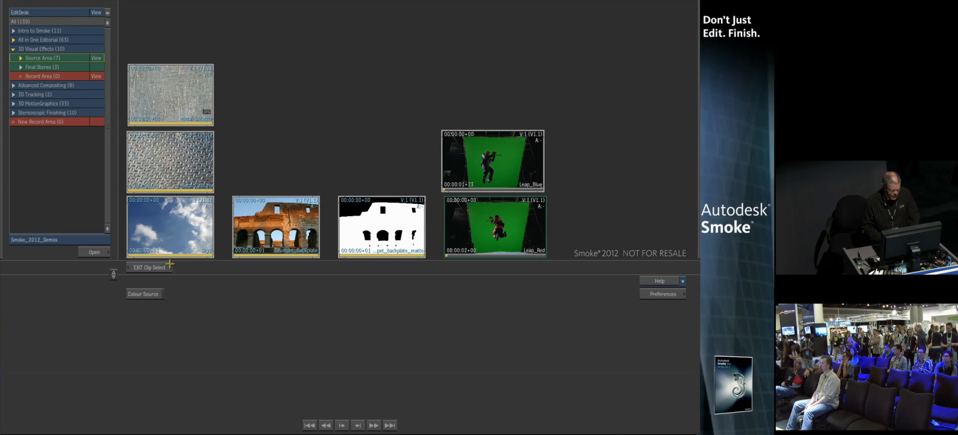
key("grave")
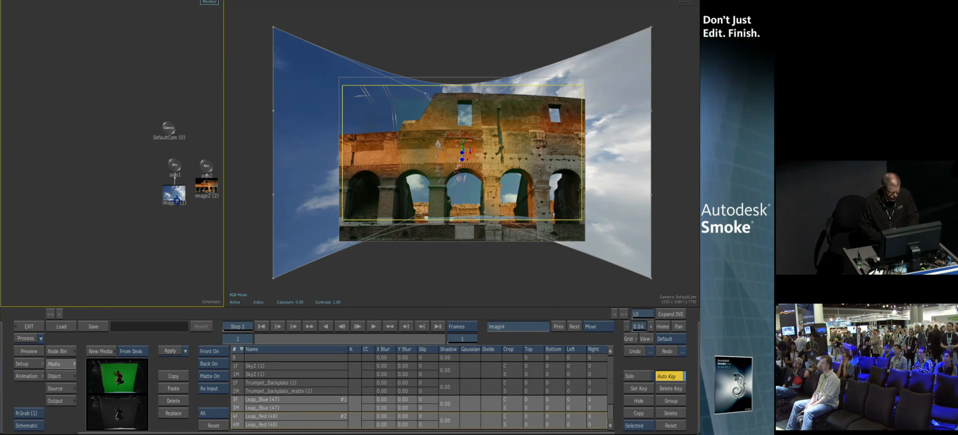
Open the keyer on the Leap_Blue media and sample the green backdrop to key it
left_click_drag(177, 231, 31, 260)
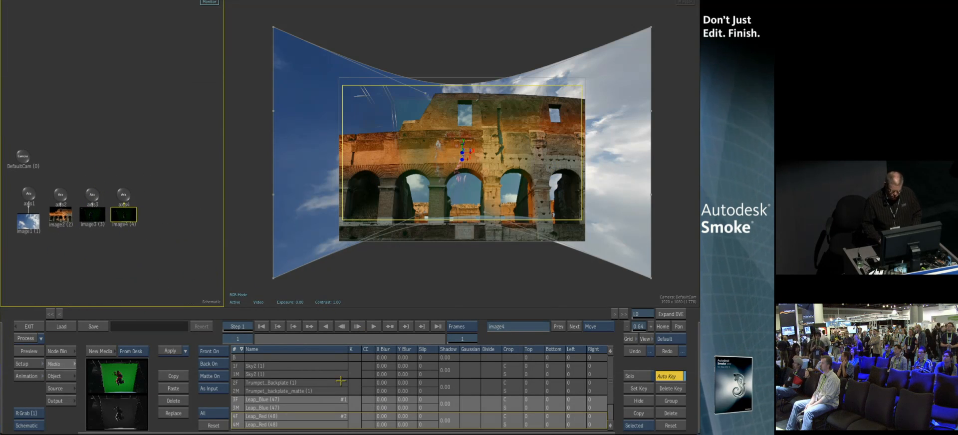
left_click(356, 400)
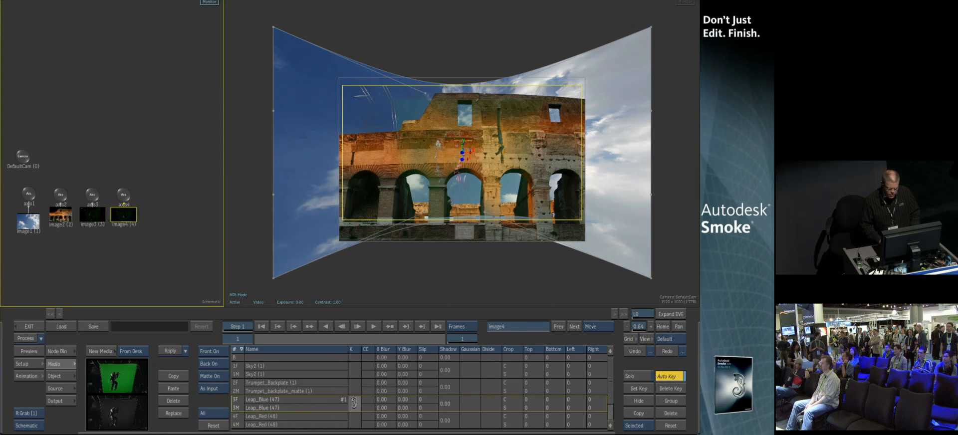
left_click_drag(457, 212, 399, 220)
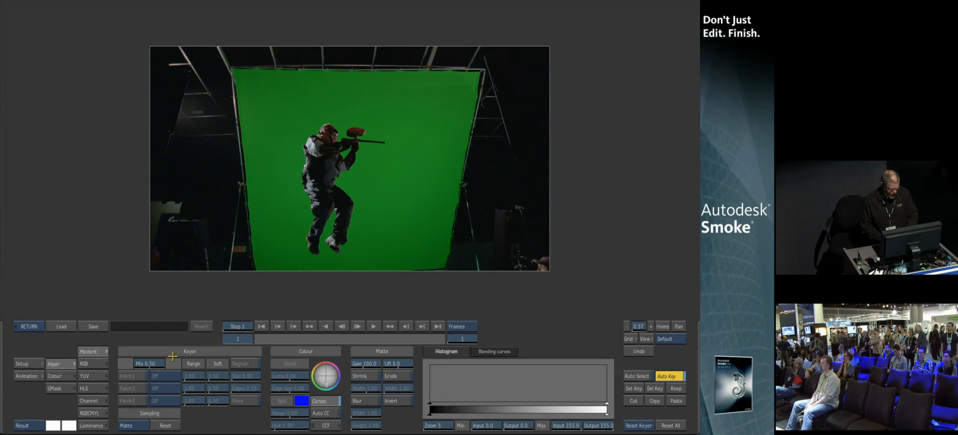
left_click(281, 222)
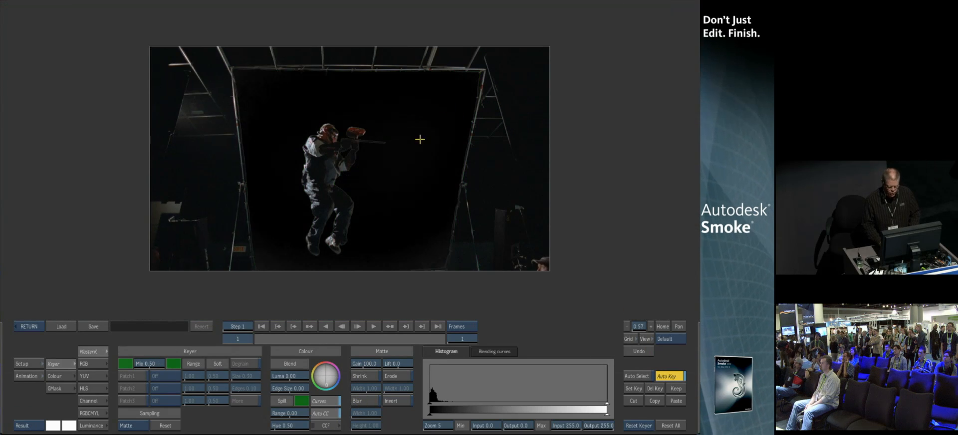
Show the matte and crush its shadows and black patch to clean the background
key("F3")
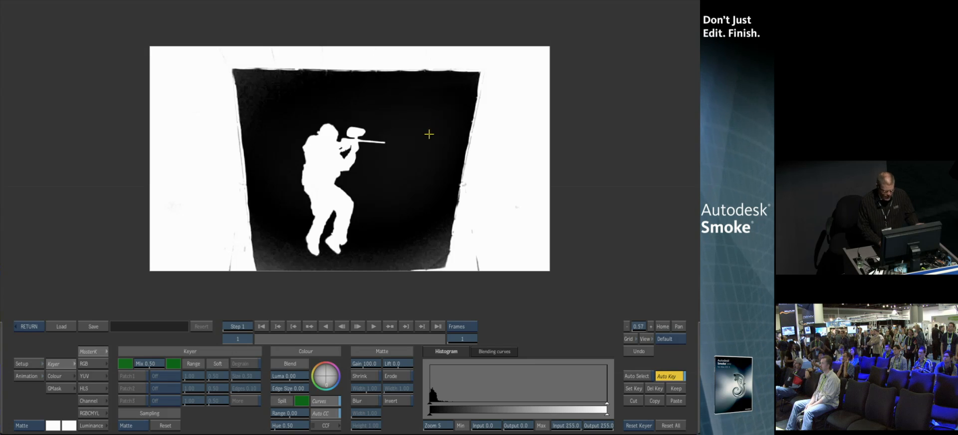
left_click_drag(426, 139, 314, 162)
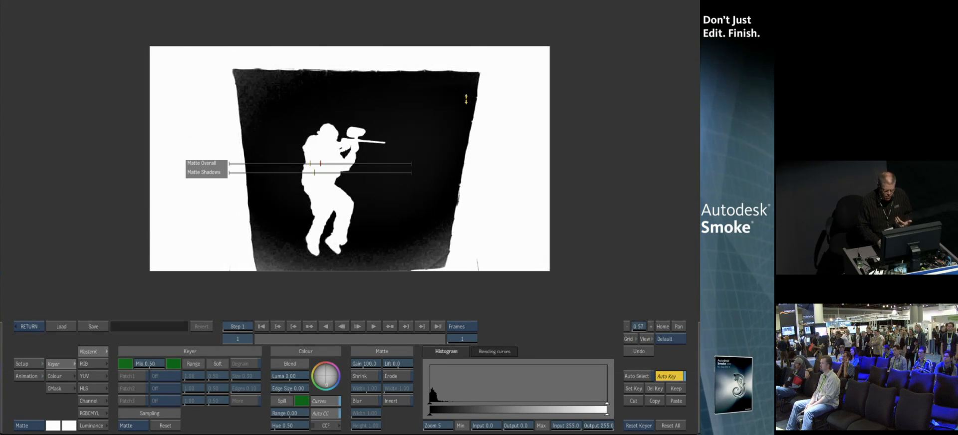
left_click(131, 428)
left_click(138, 402)
left_click_drag(400, 206, 437, 259)
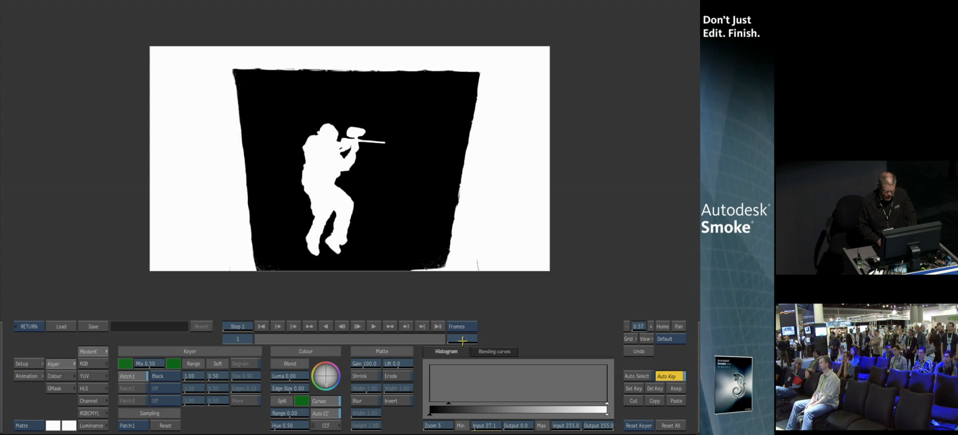
Go to frame 45 and add a garbage mask shape around the jumping player
left_click(462, 339)
left_click(470, 269)
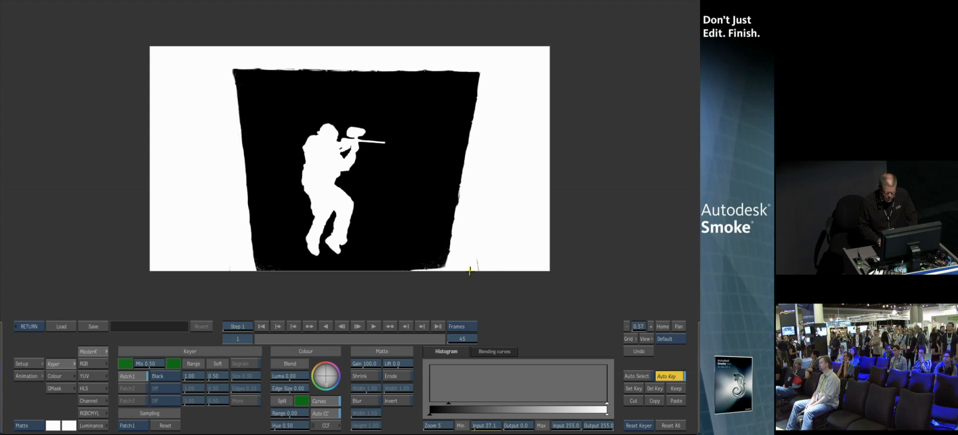
left_click(60, 385)
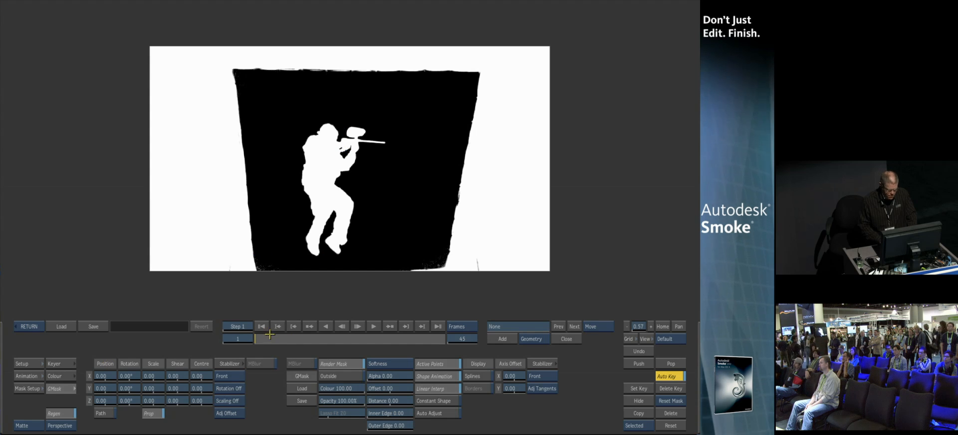
left_click(502, 339)
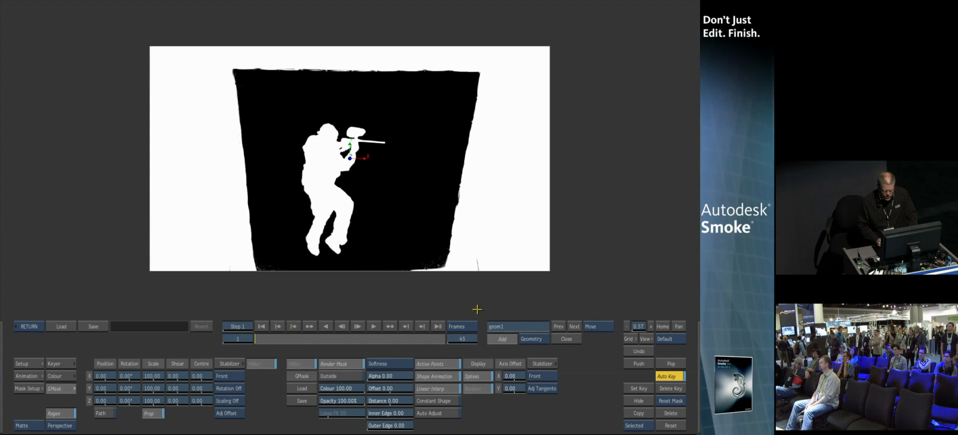
left_click_drag(288, 189, 327, 108)
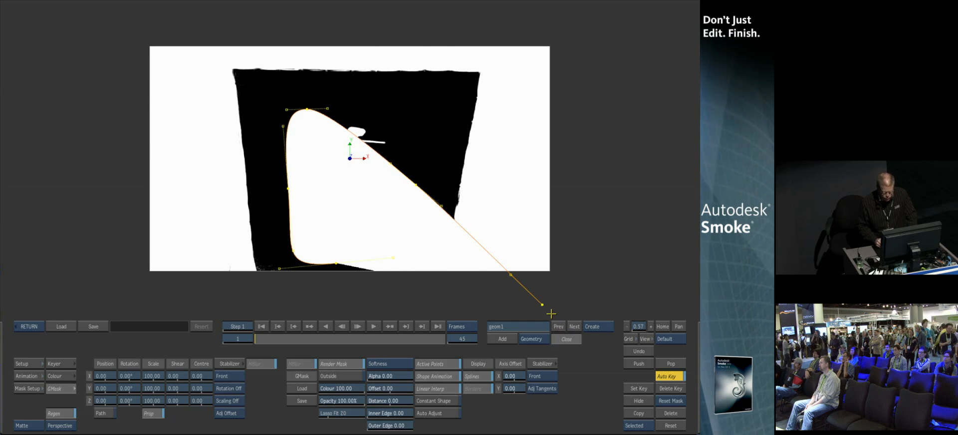
left_click(567, 339)
Reshape the garbage mask around the player, set its colour to 0 and return to Action
left_click_drag(306, 112, 398, 89)
left_click_drag(359, 263, 378, 263)
left_click_drag(411, 158, 424, 146)
left_click_drag(353, 388, 59, 430)
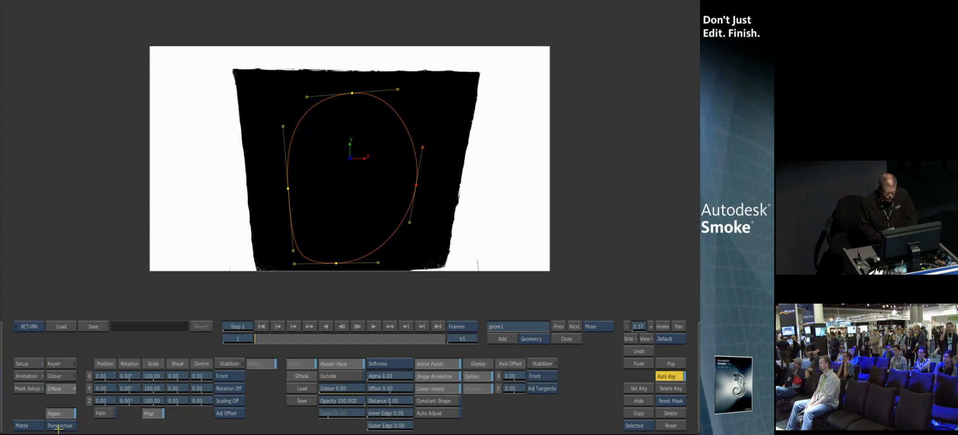
left_click(337, 365)
left_click_drag(310, 330, 253, 335)
left_click(27, 328)
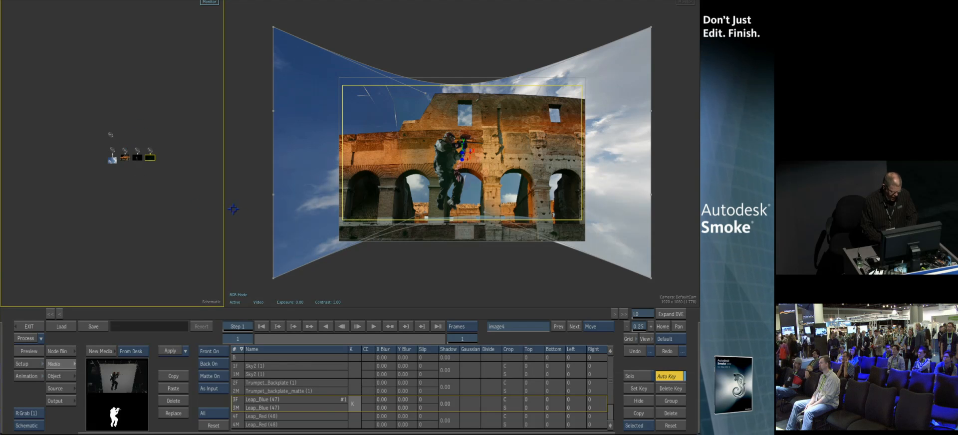
Select the Leap_Blue layer's axis and move the blue player to the left
left_click_drag(224, 193, 209, 189)
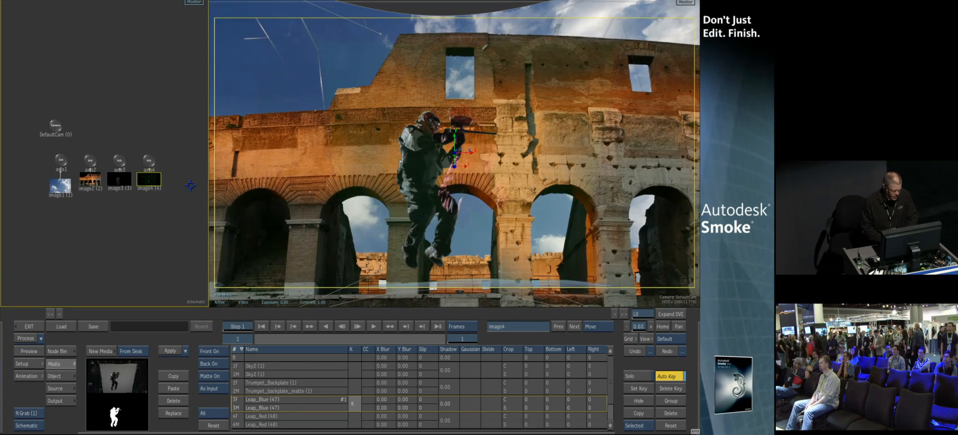
left_click(118, 158)
left_click_drag(95, 376, 124, 281)
Copy the Leap_Blue key setup onto the Leap_Red media in the Media list
left_click(53, 364)
left_click(354, 408)
left_click(347, 407)
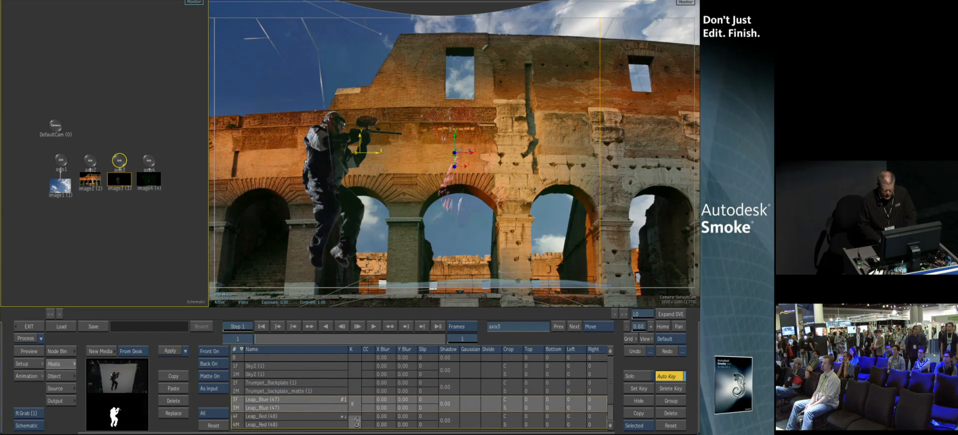
left_click(356, 422)
left_click(175, 389)
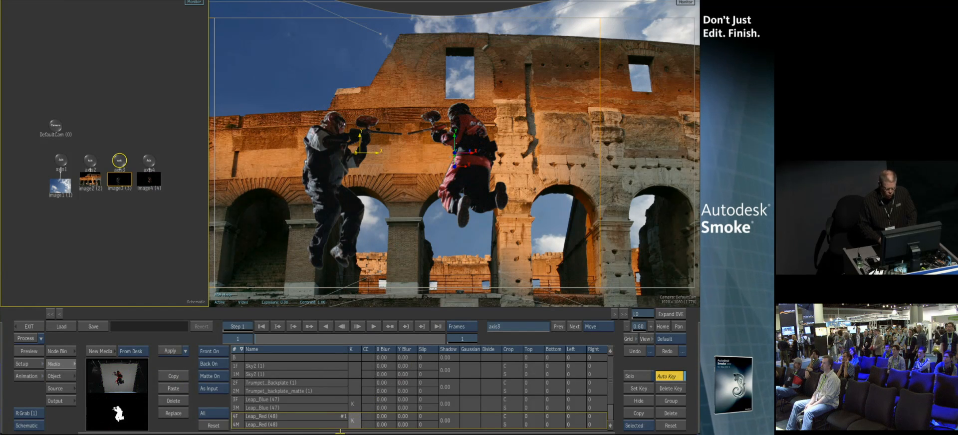
Adjust the Leap_Red key's garbage mask at frame 45 to fit the red player and return
double_click(354, 422)
left_click(60, 388)
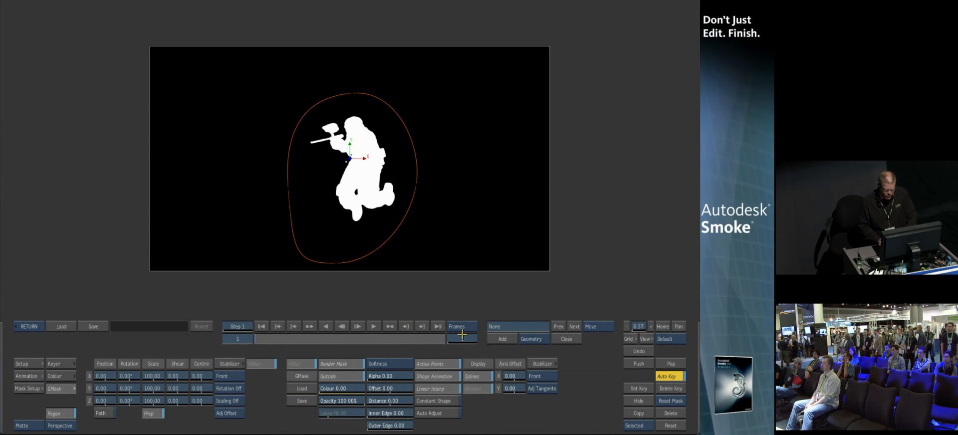
left_click(468, 338)
key("Return")
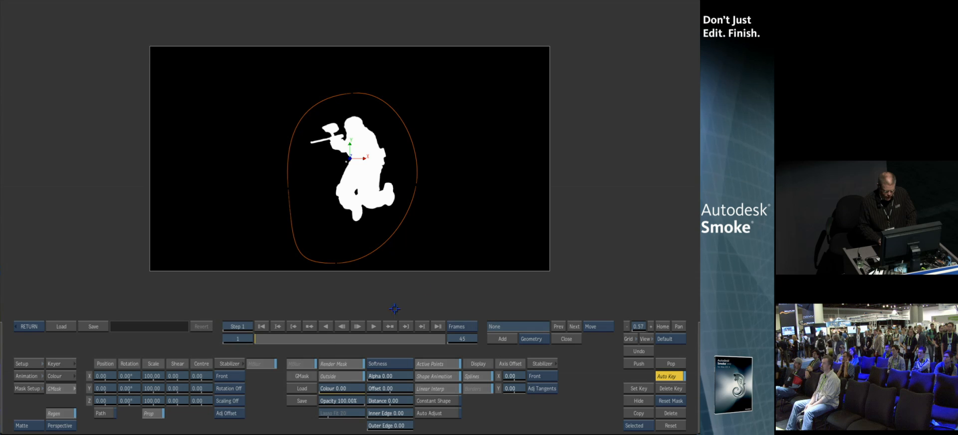
left_click_drag(266, 339, 218, 361)
left_click_drag(337, 262, 338, 250)
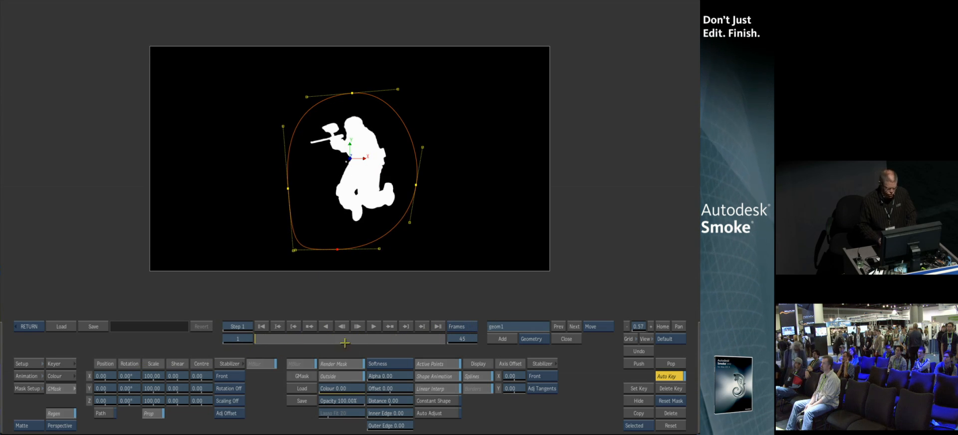
left_click(29, 326)
Select the Leap_Red layer's axis and set its X position to 262
left_click_drag(522, 194, 469, 140)
left_click(143, 157)
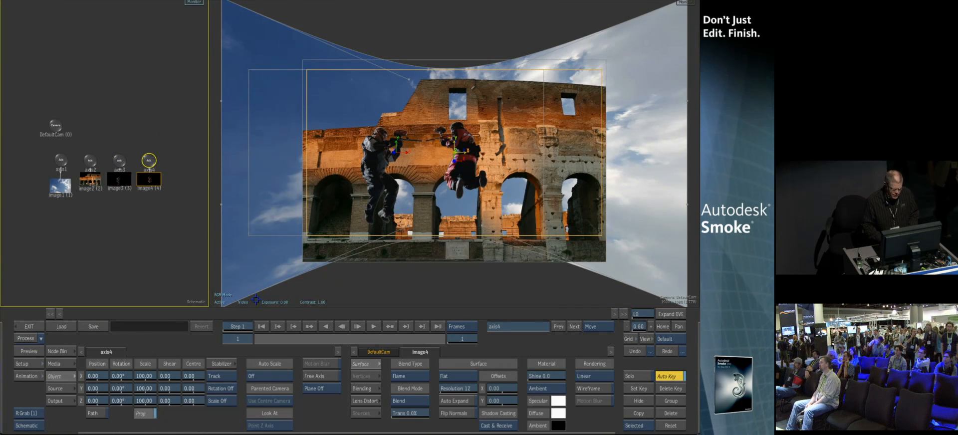
left_click_drag(106, 376, 200, 377)
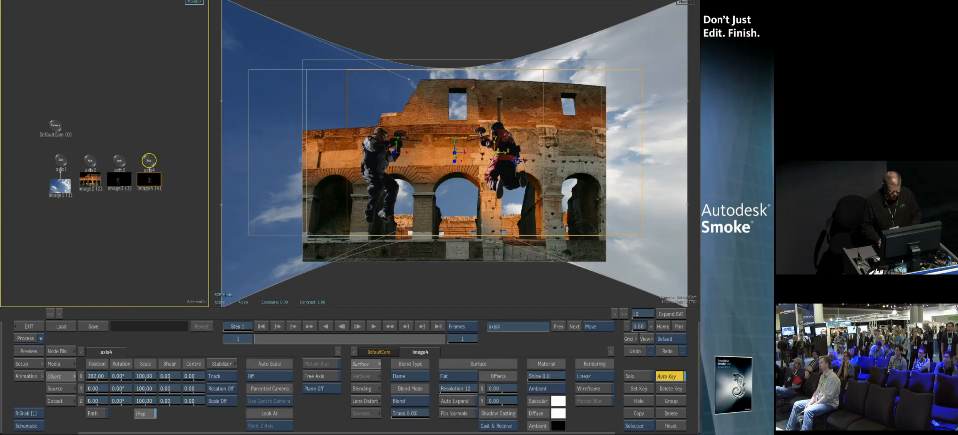
Add a light to the Action scene and move it in the Top view above the players
left_click_drag(562, 142, 463, 251)
left_click_drag(681, 26, 550, 267)
left_click(632, 351)
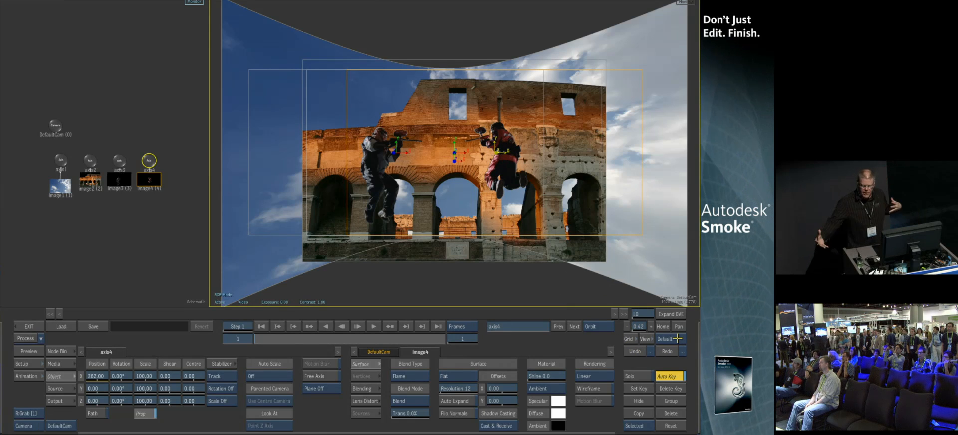
left_click(120, 235)
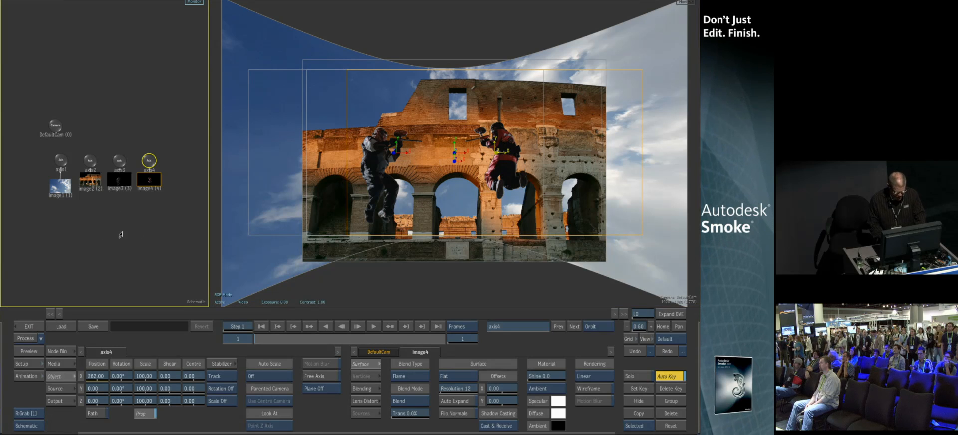
key("F5")
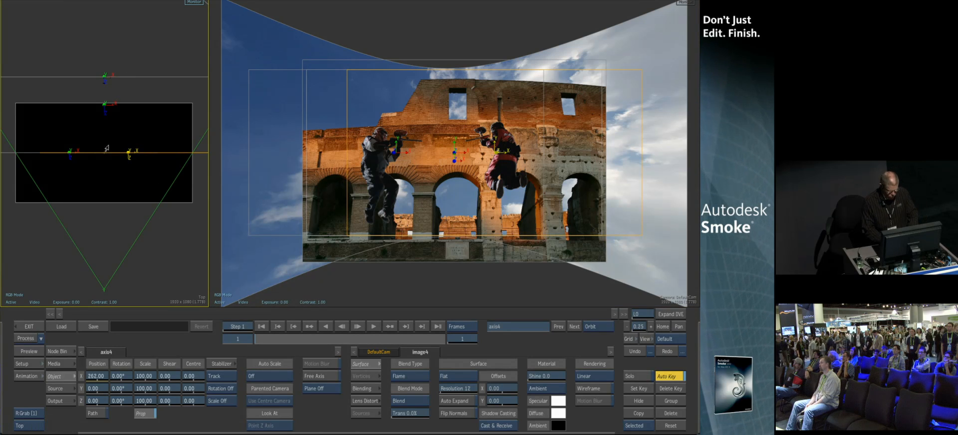
left_click(64, 351)
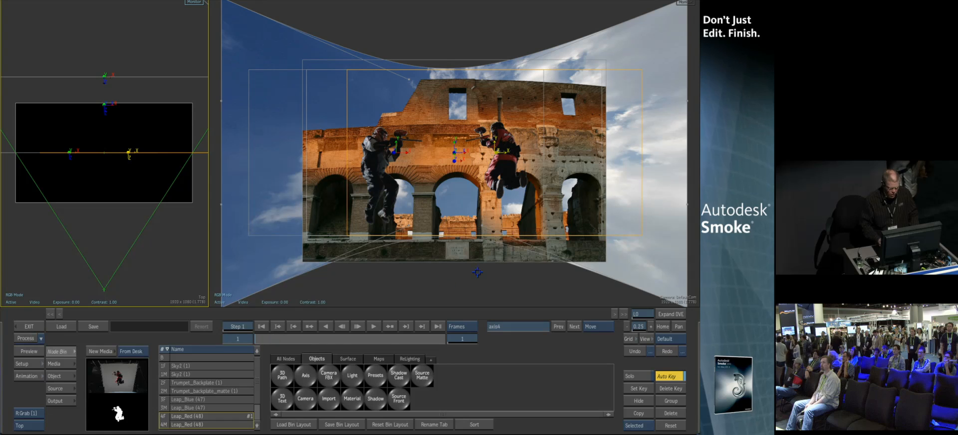
left_click(392, 360)
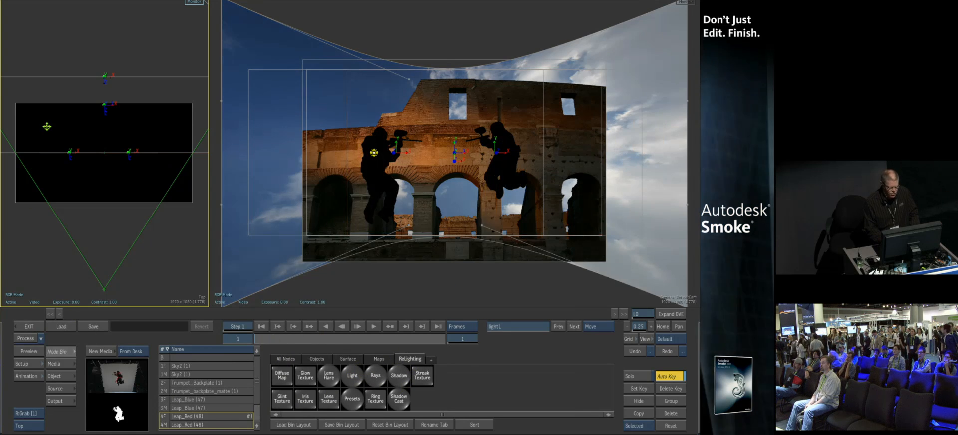
left_click_drag(47, 127, 50, 226)
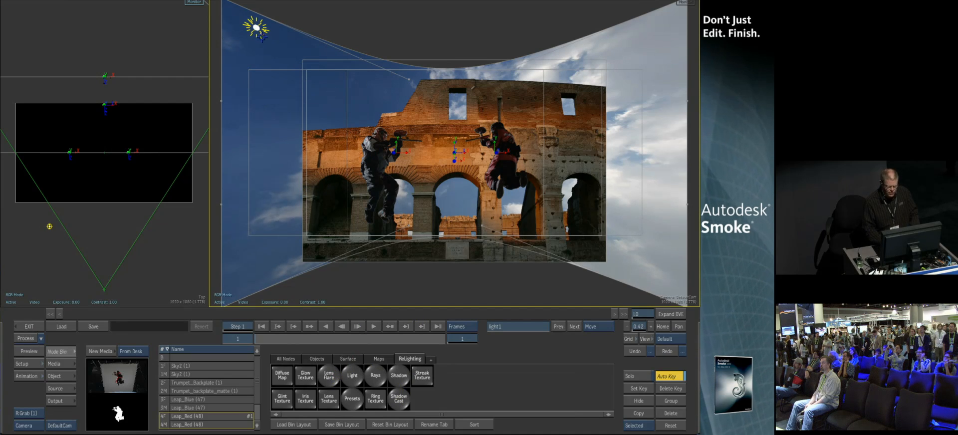
Add a Shadow Cast node and reposition the light so the players' shadows fall on the backplate
left_click(399, 399)
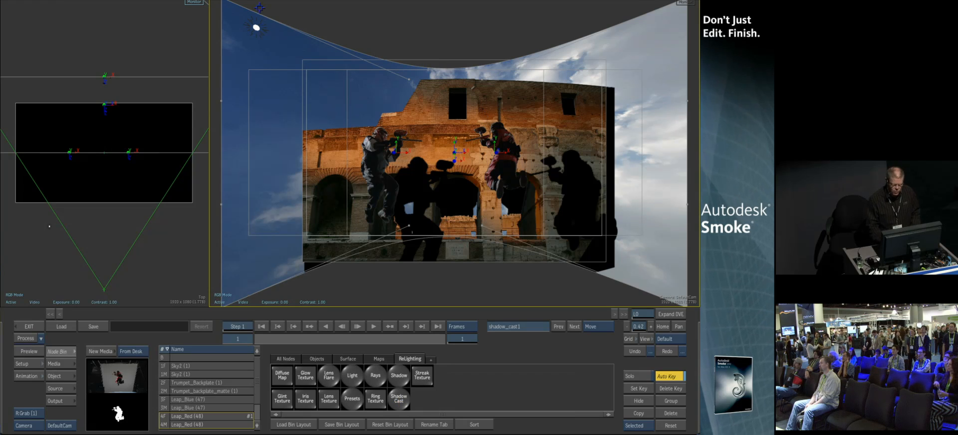
left_click(267, 22)
left_click_drag(257, 27, 282, 52)
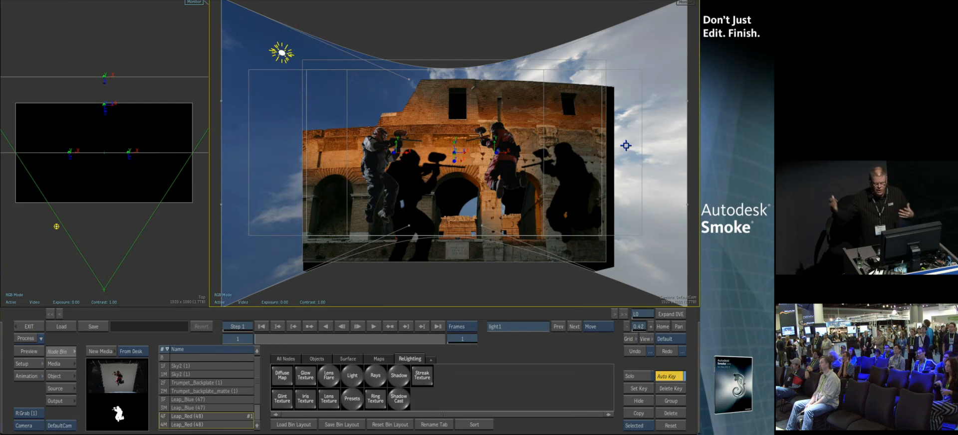
left_click(167, 178)
key("grave")
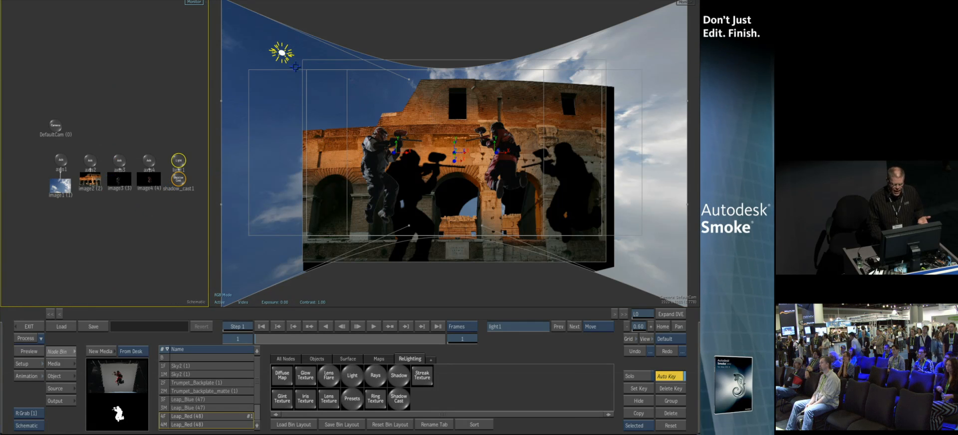
Change the sky image's shadow casting mode so it no longer receives the shadows
left_click(59, 186)
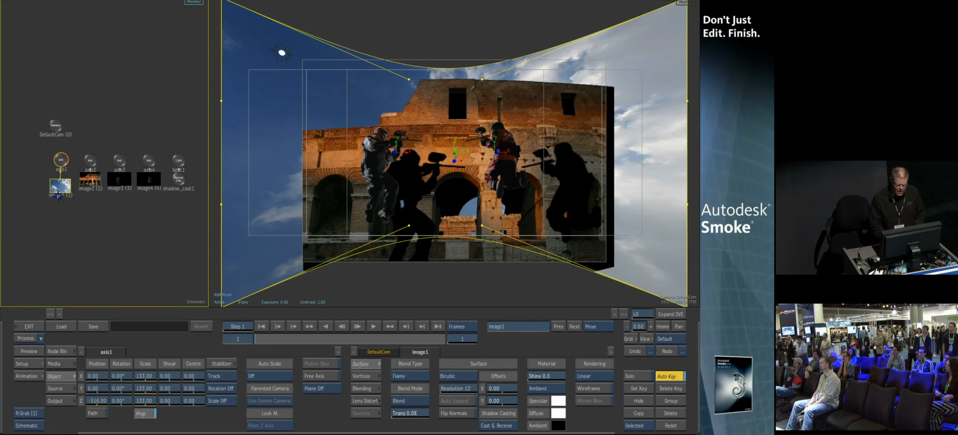
left_click(501, 426)
left_click(497, 415)
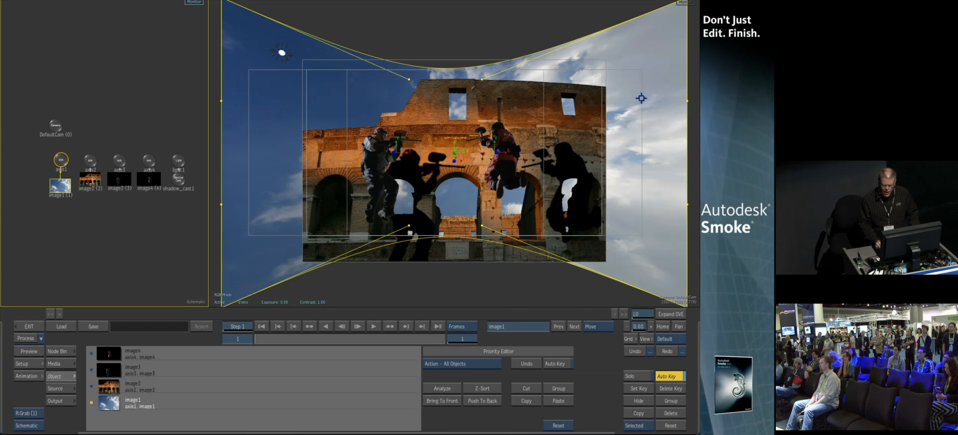
mouse_move(273, 433)
Move the light, set shadow transparency to 34% and the light's Z position to about 1558.65
left_click_drag(283, 53, 293, 91)
left_click_drag(460, 373, 525, 373)
left_click_drag(224, 401, 294, 399)
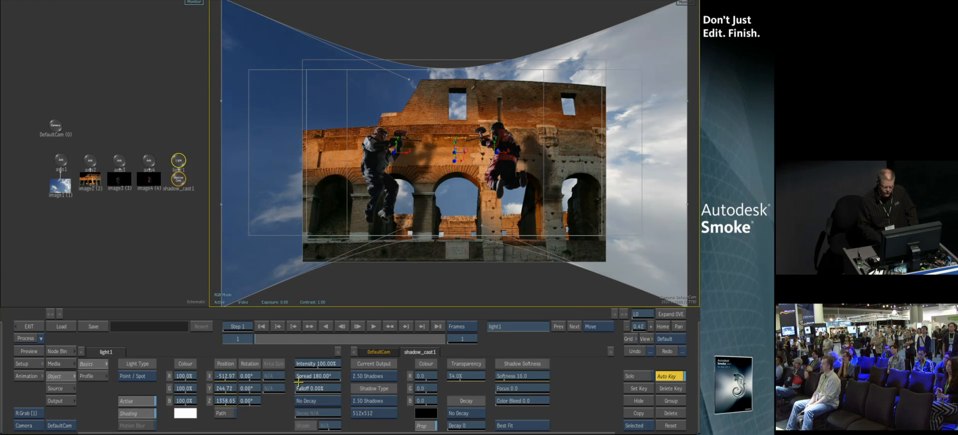
Add a second light to the scene and position it over the Colosseum's upper arches
left_click_drag(123, 245, 64, 235)
left_click(50, 351)
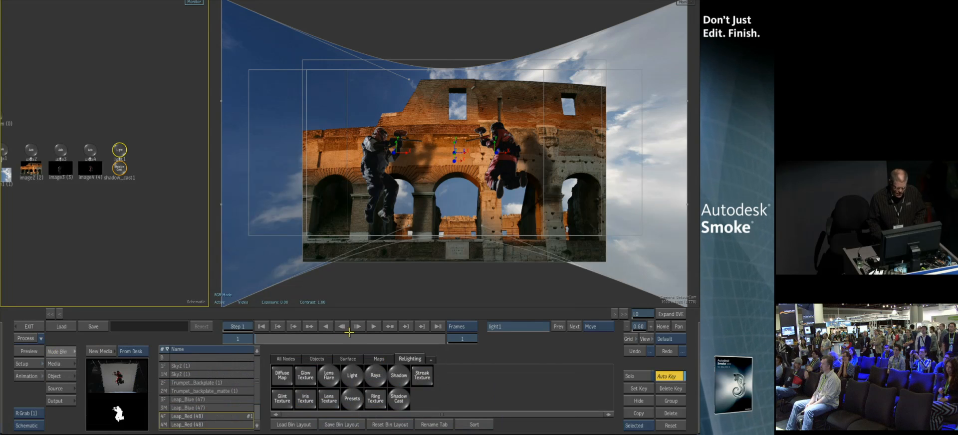
left_click_drag(141, 378, 165, 142)
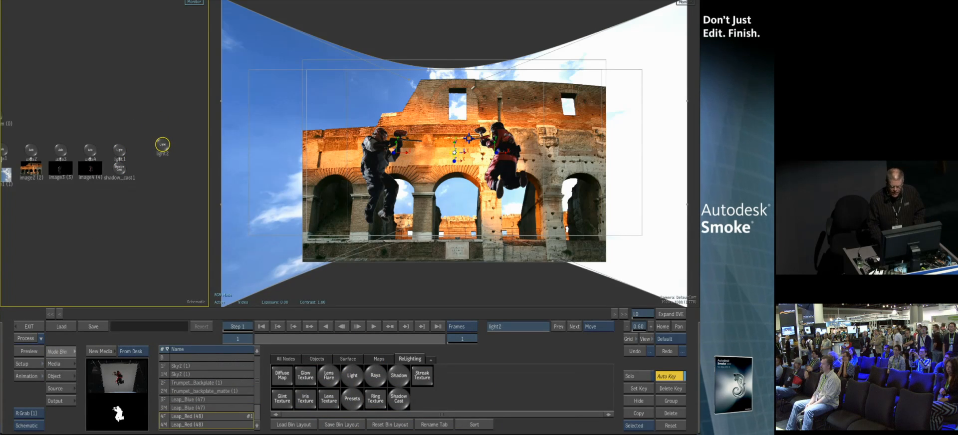
left_click_drag(454, 152, 423, 108)
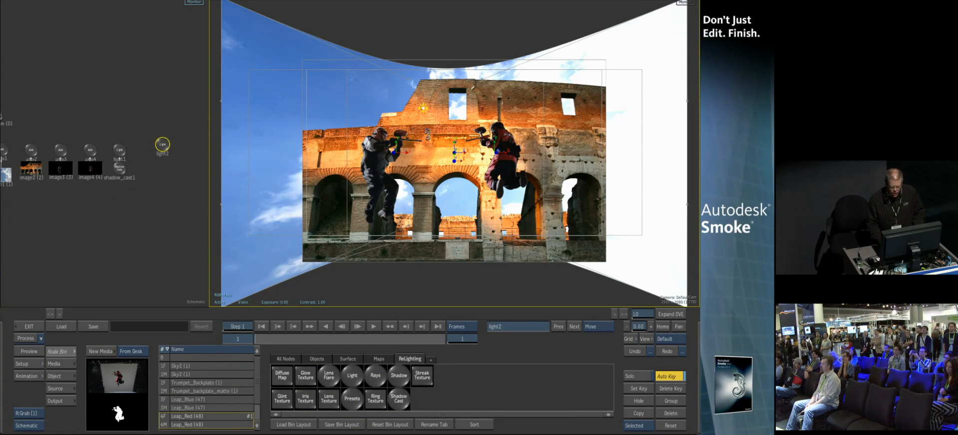
Add a Lens Flare to the second light in the schematic
left_click(329, 377)
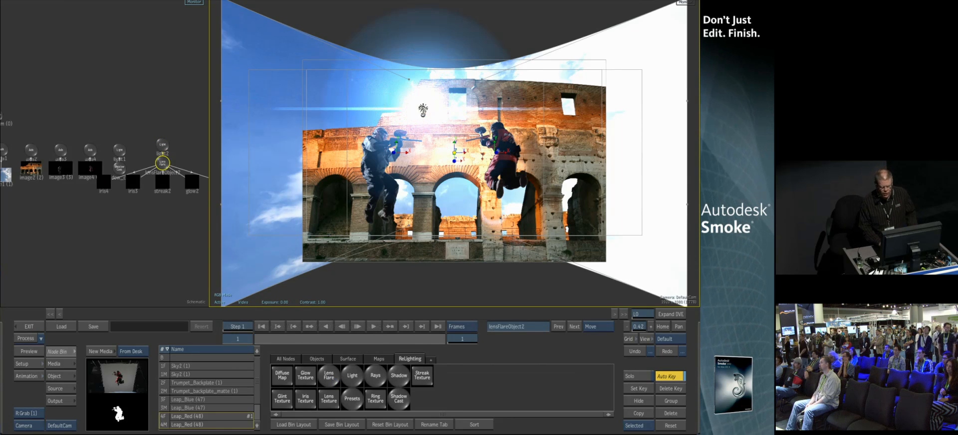
mouse_move(425, 104)
left_mouse_down()
mouse_move(620, 73)
mouse_move(519, 131)
mouse_move(331, 62)
mouse_move(370, 122)
mouse_move(513, 88)
mouse_move(368, 109)
mouse_move(508, 76)
mouse_move(424, 101)
left_mouse_up()
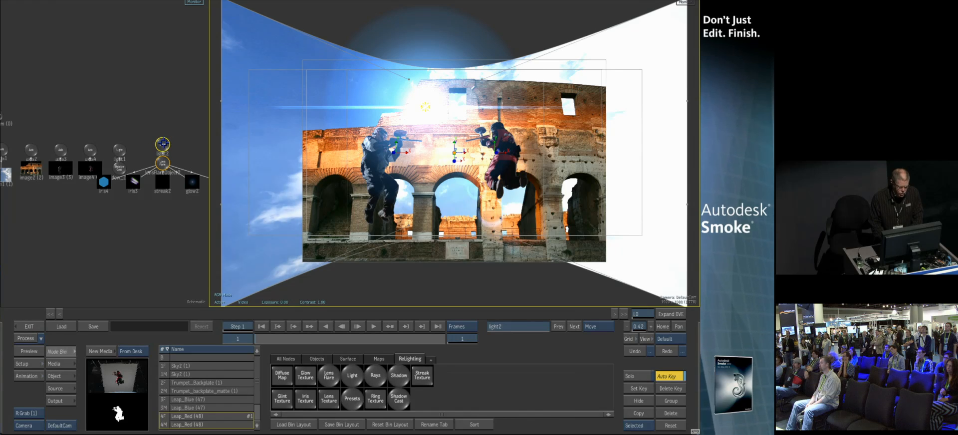
left_click(164, 120)
left_click_drag(160, 141, 100, 54)
left_click(44, 95)
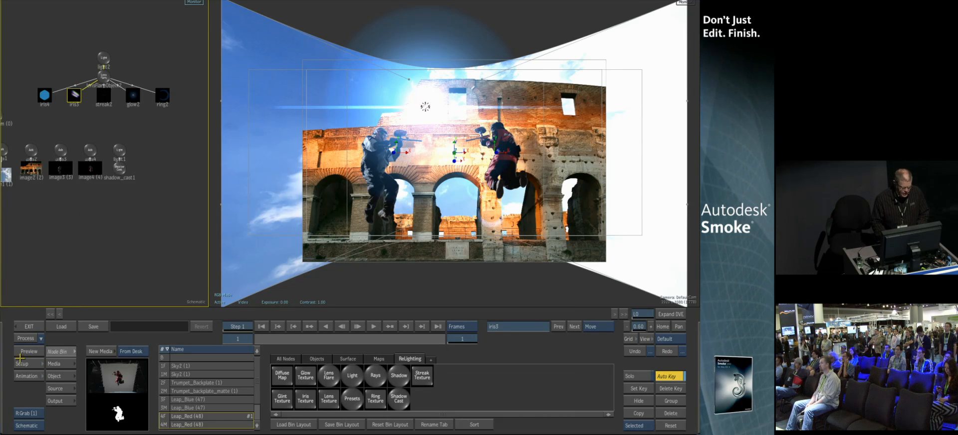
Move the second light so the lens flare sits over the top arch window
left_click(61, 376)
left_click_drag(226, 396, 1, 419)
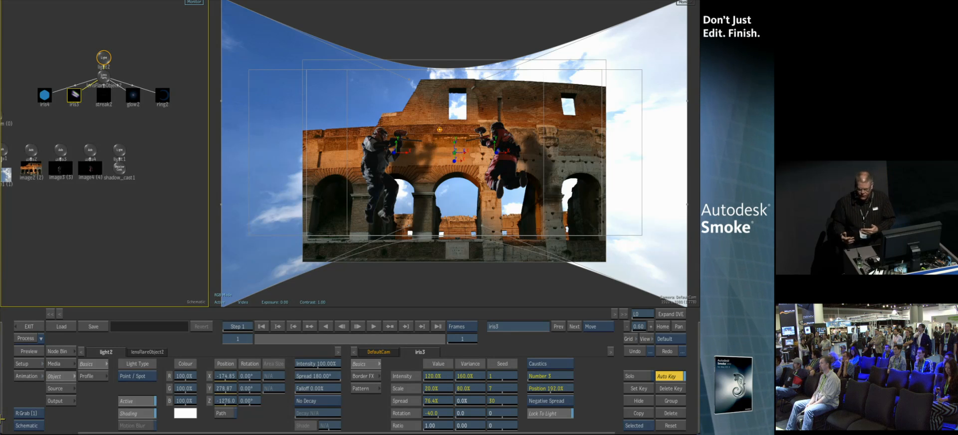
left_click(440, 128)
left_click_drag(445, 126, 456, 108)
Orbit the view to inspect the flare in depth, then reset the default camera
left_click_drag(456, 154, 556, 201)
key("o")
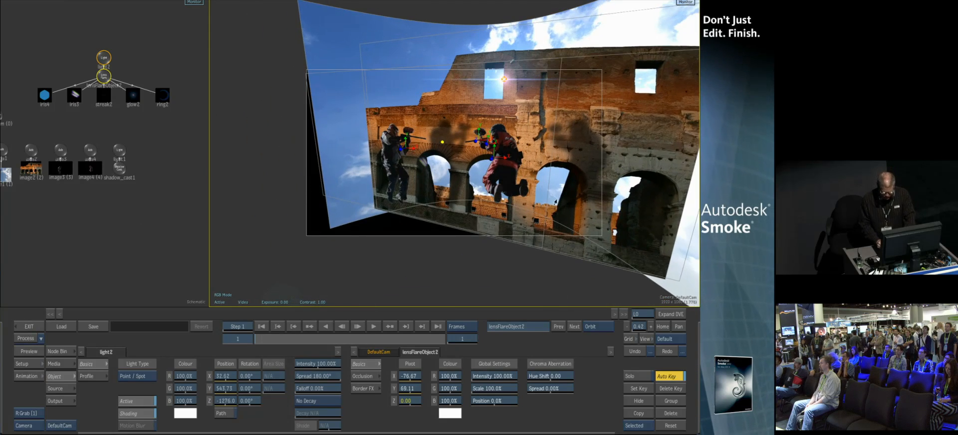
left_click(374, 353)
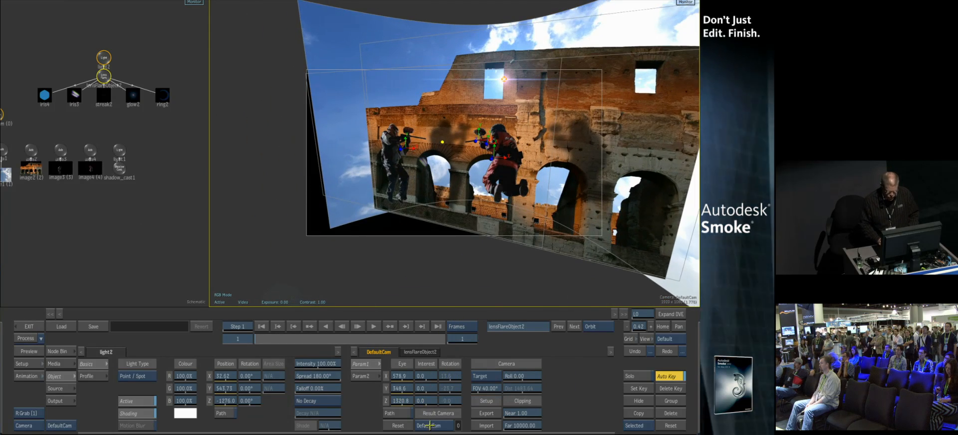
left_click(398, 426)
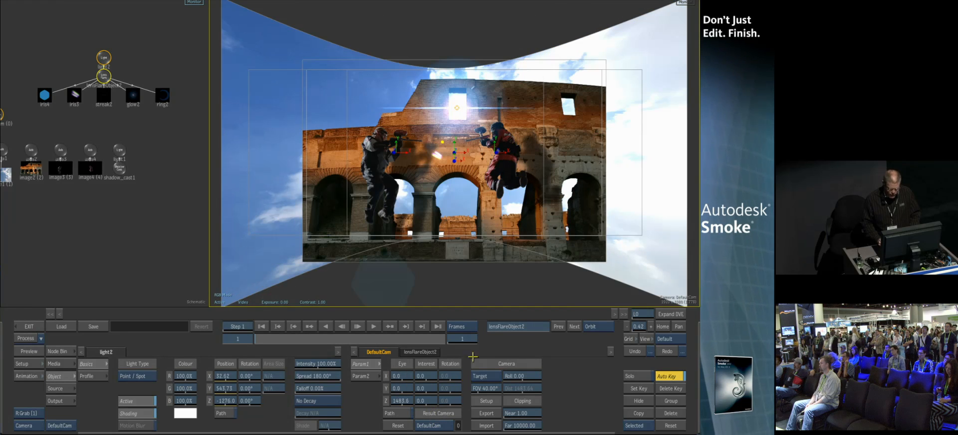
key("m")
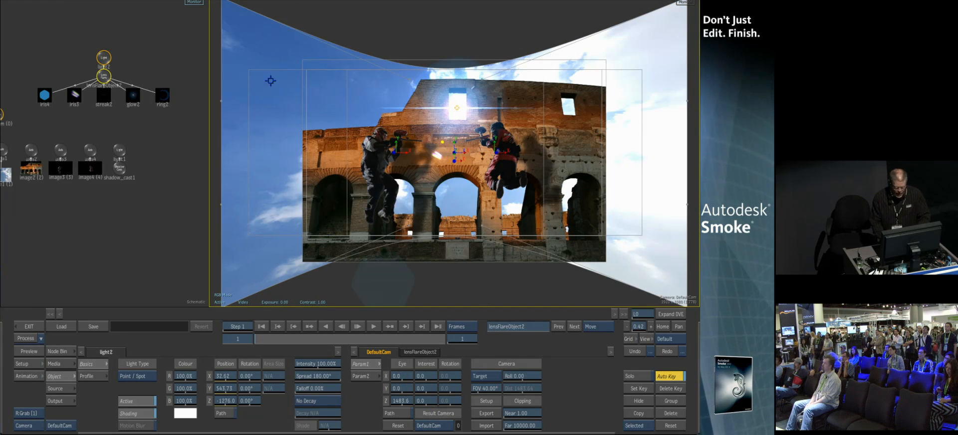
left_click(59, 351)
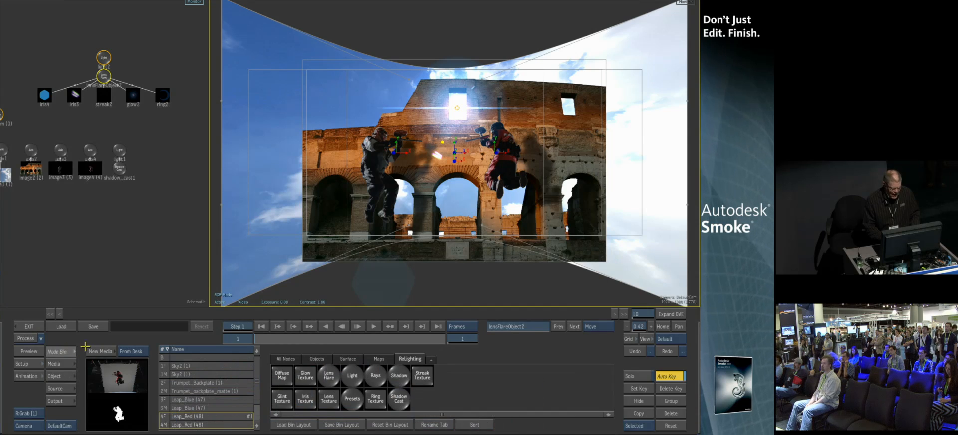
left_click(376, 373)
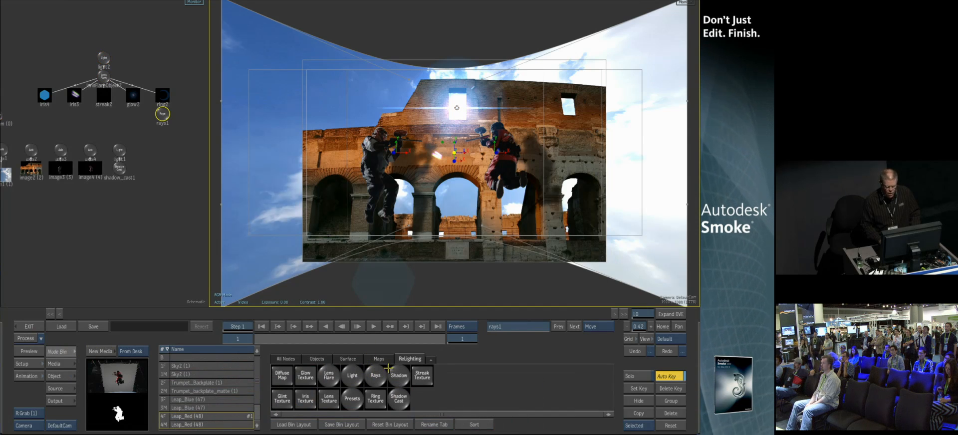
key("Delete")
Add Rays to the second light and set their spread to about 309
left_click(104, 59)
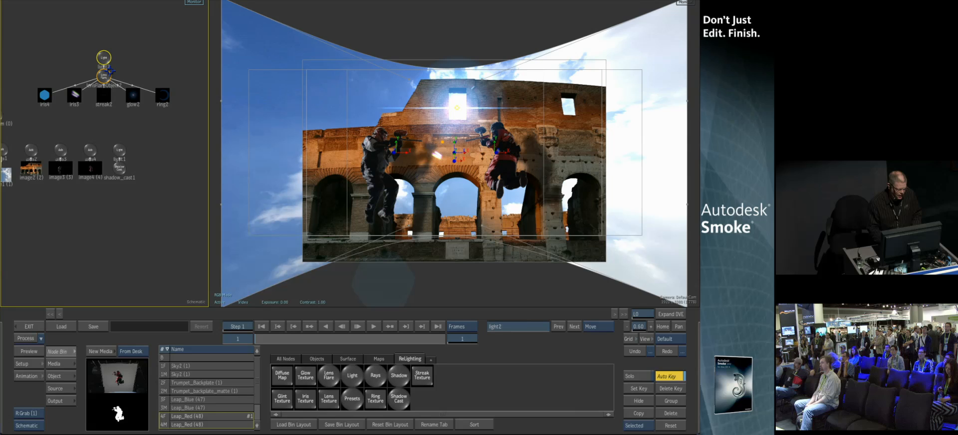
left_click(387, 375)
left_click(62, 363)
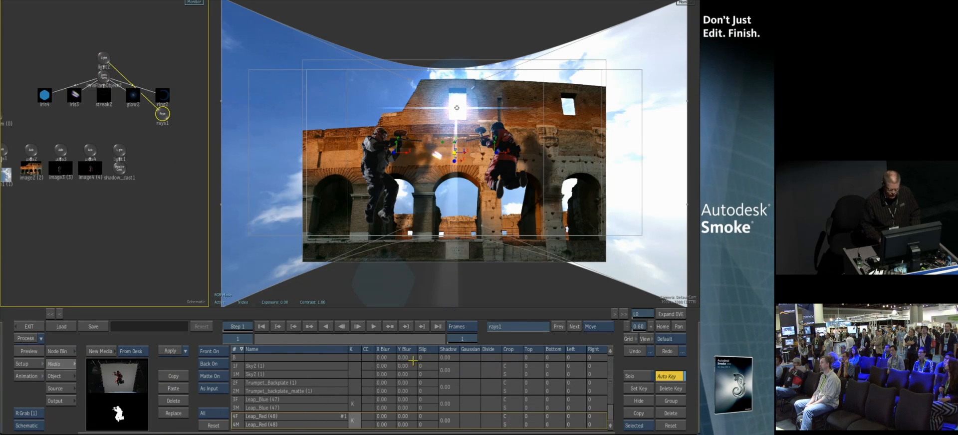
left_click(72, 376)
left_click_drag(452, 389, 529, 388)
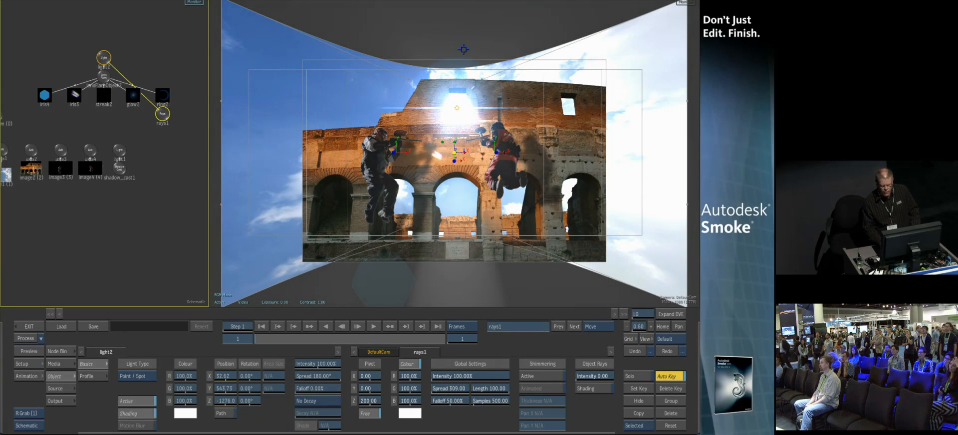
Nudge the second light slightly upward and go to frame 45
mouse_move(458, 108)
left_mouse_down()
mouse_move(465, 211)
mouse_move(406, 202)
mouse_move(351, 102)
mouse_move(317, 102)
mouse_move(460, 190)
mouse_move(434, 93)
mouse_move(455, 97)
left_mouse_up()
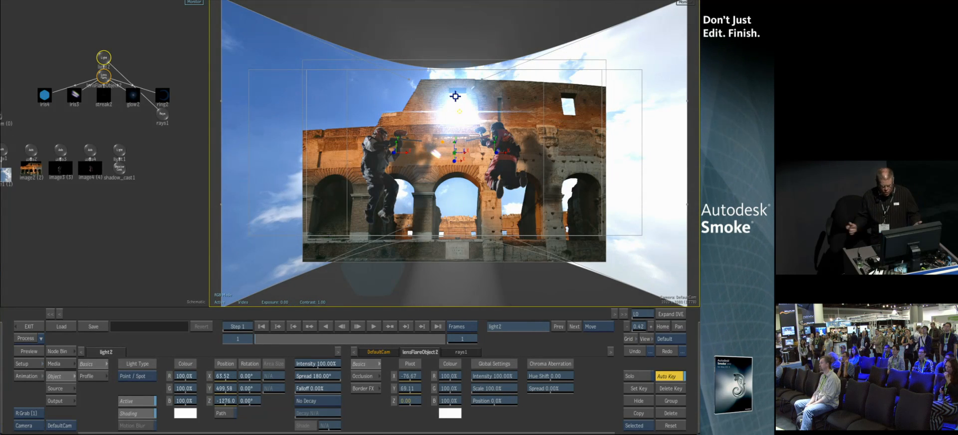
left_click(463, 339)
left_click(439, 303)
left_click(454, 303)
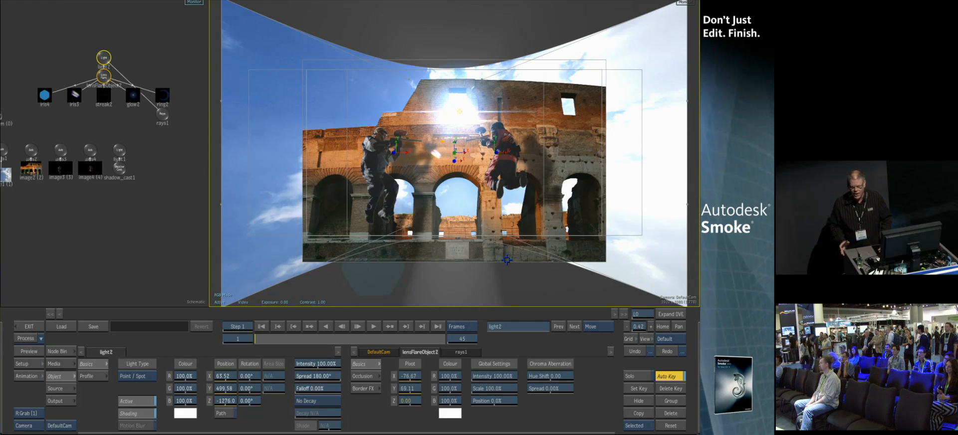
left_click(120, 240)
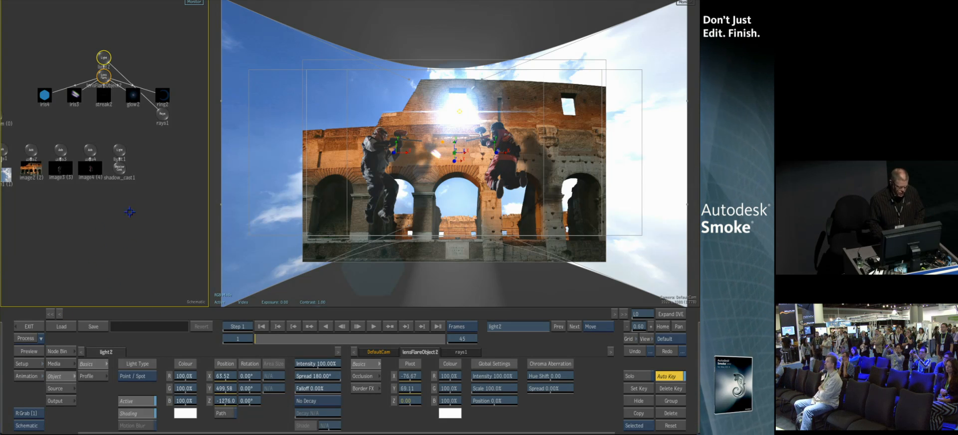
Add a new camera node to the scene and hide the default camera
left_click(59, 351)
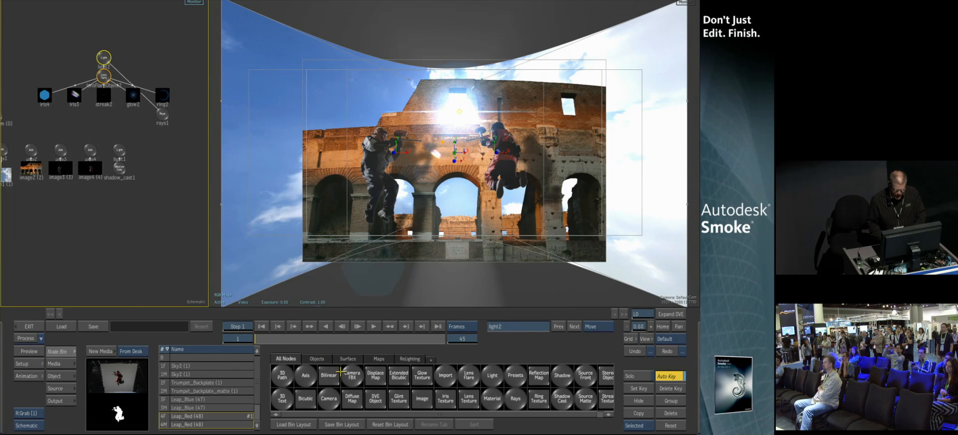
left_click_drag(353, 376, 25, 91)
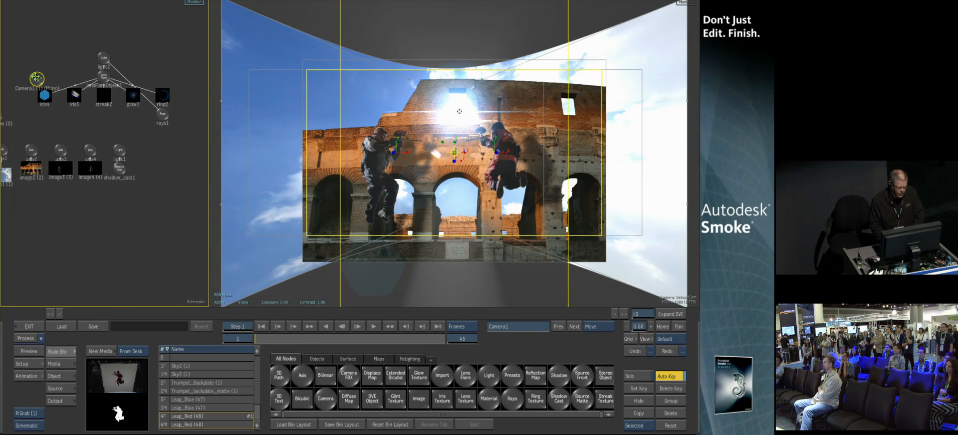
left_click_drag(56, 118, 76, 96)
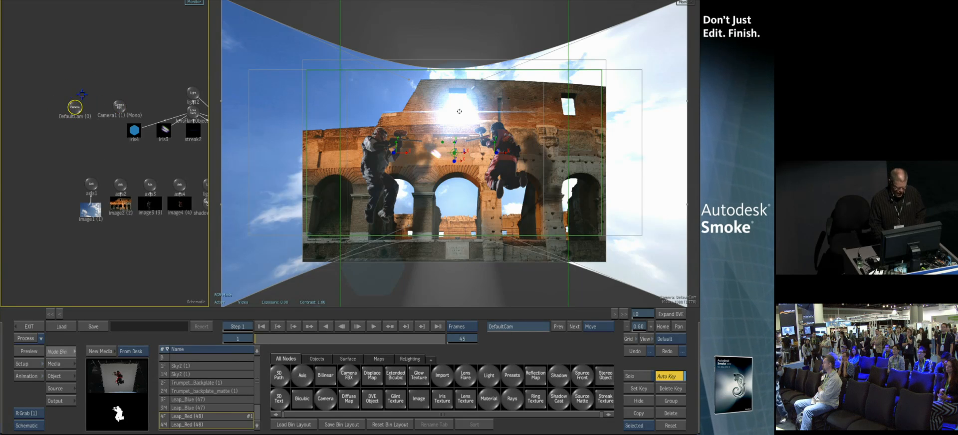
key("h")
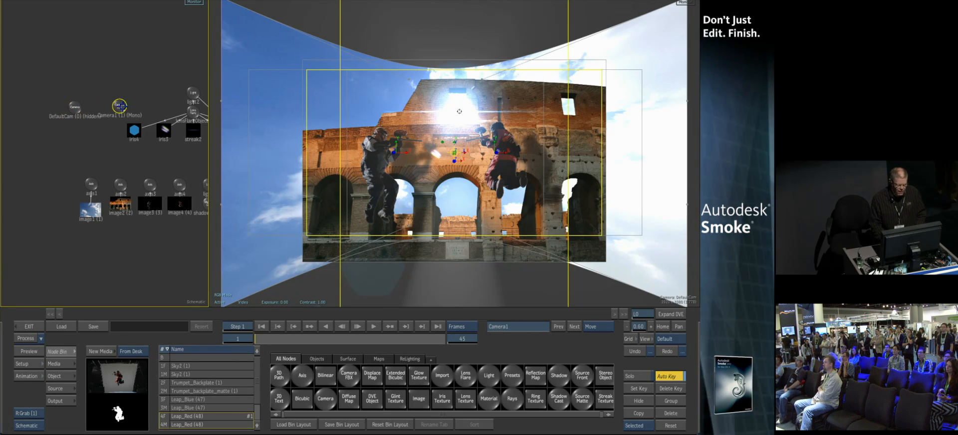
Open the new Camera1 and make it the result camera instead of the default camera
double_click(120, 105)
left_click(189, 426)
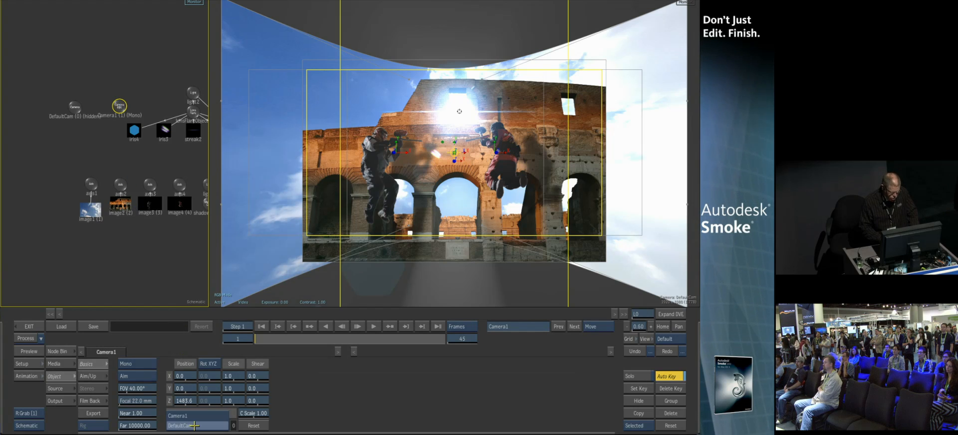
left_click(194, 414)
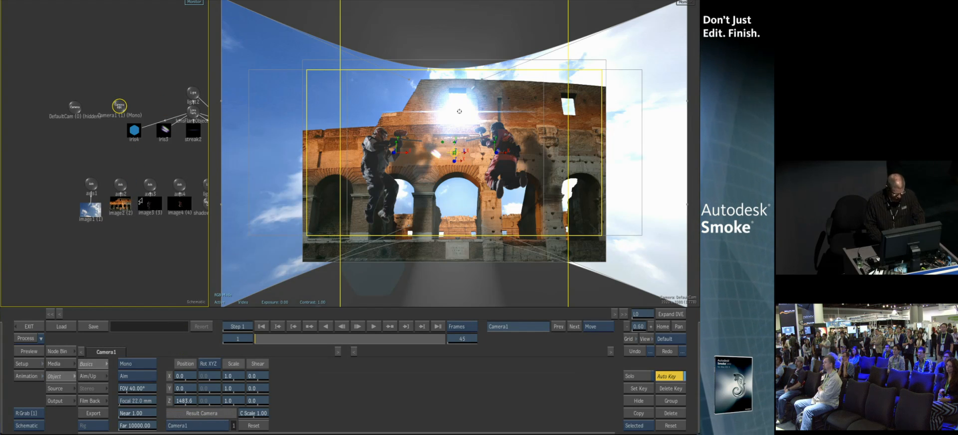
Switch the Camera1 camera from Mono to Stereo
key("Escape")
left_click_drag(112, 246, 194, 89)
left_click_drag(120, 260, 126, 1)
left_click_drag(98, 189, 194, 121)
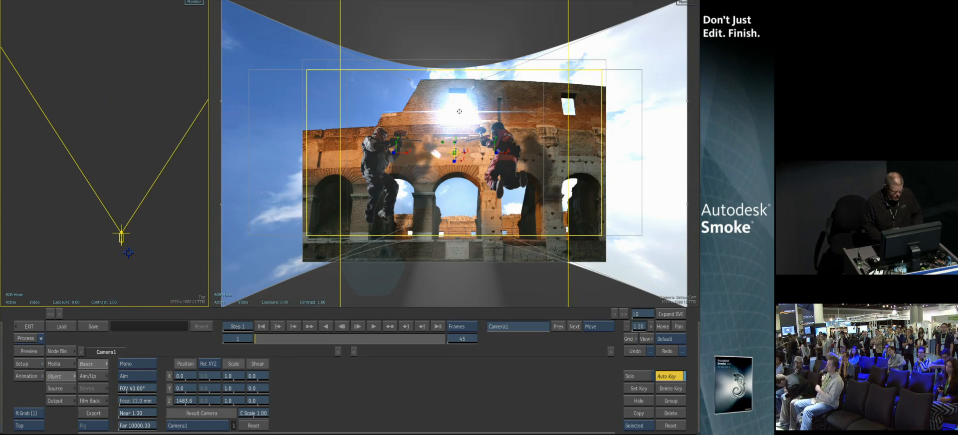
left_click(133, 365)
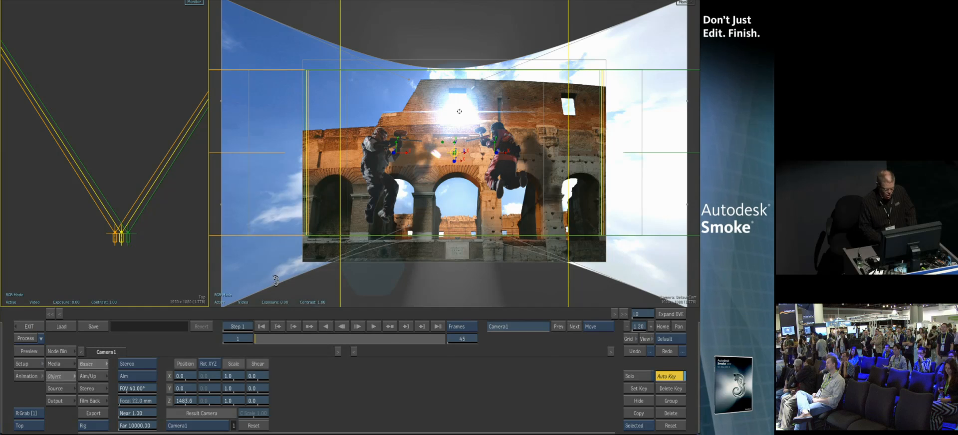
Set the viewer to the complete scene and display it in anaglyph stereo
left_click(29, 426)
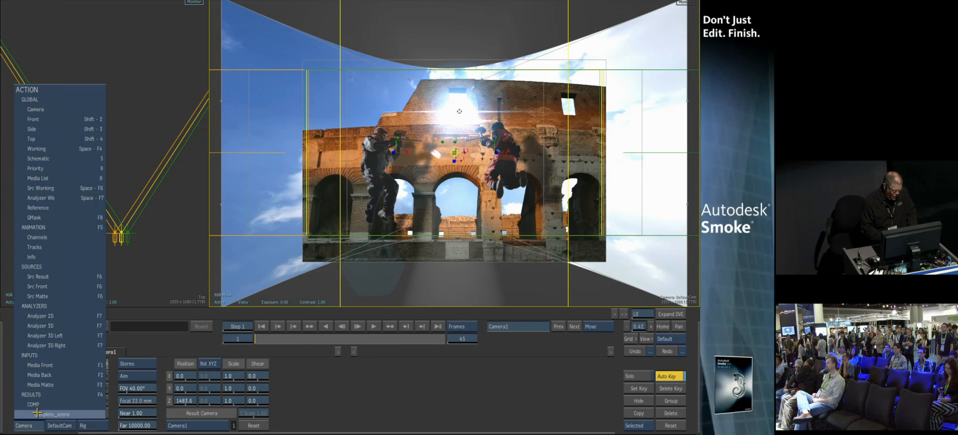
left_click(38, 414)
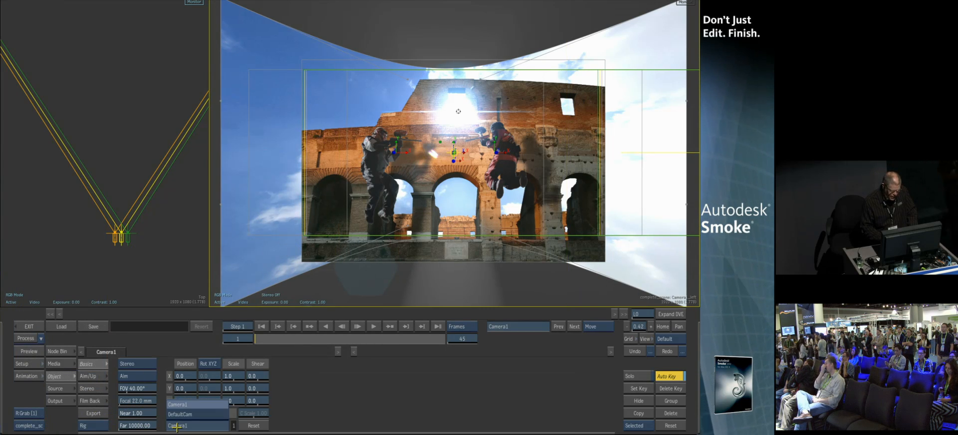
left_click(271, 296)
left_click(283, 283)
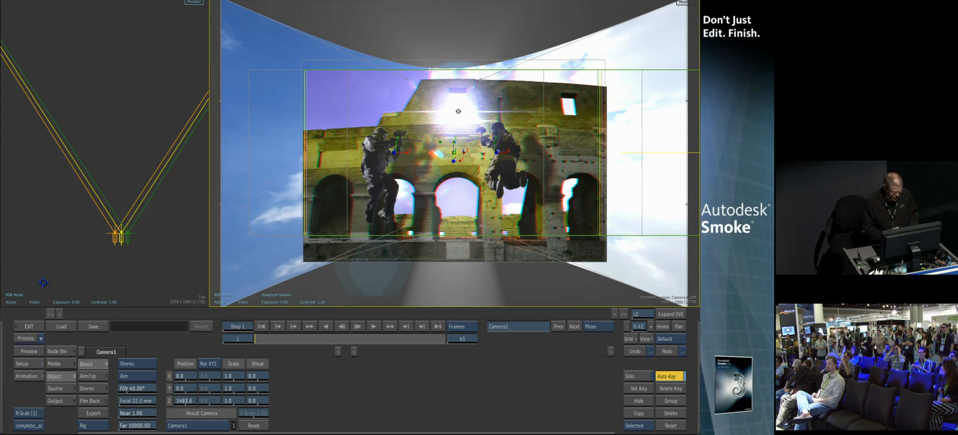
Select the left player's axis and set its position to X 42, Y 176, Z 586
left_click(125, 103)
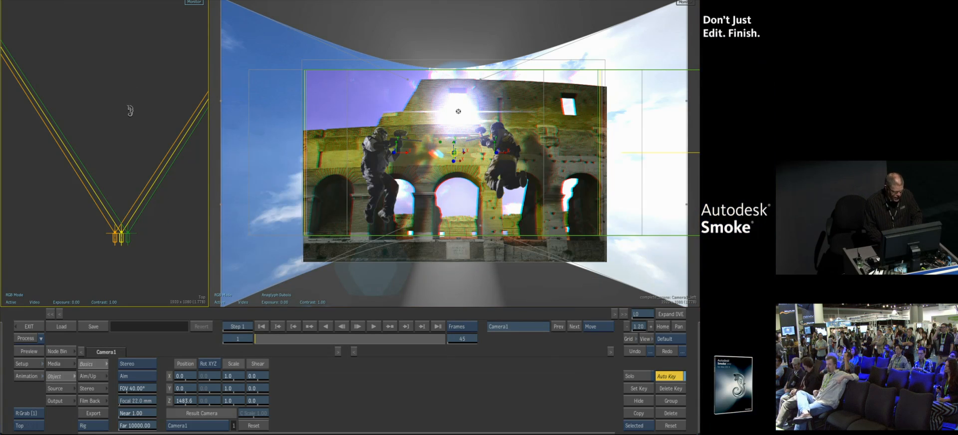
key("Escape")
left_click(149, 184)
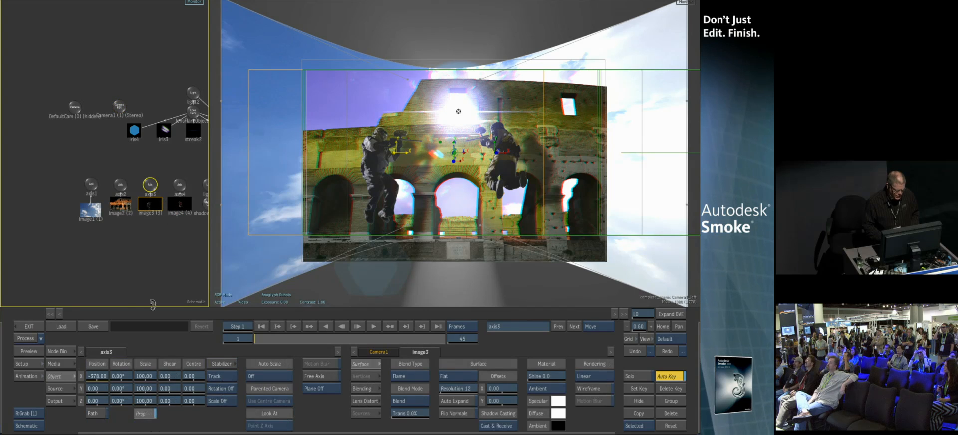
left_click_drag(133, 385, 122, 392)
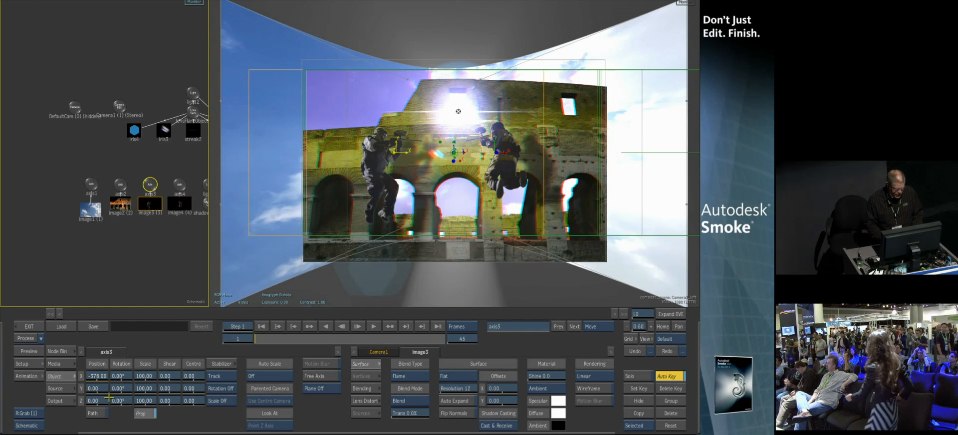
left_click_drag(96, 401, 152, 392)
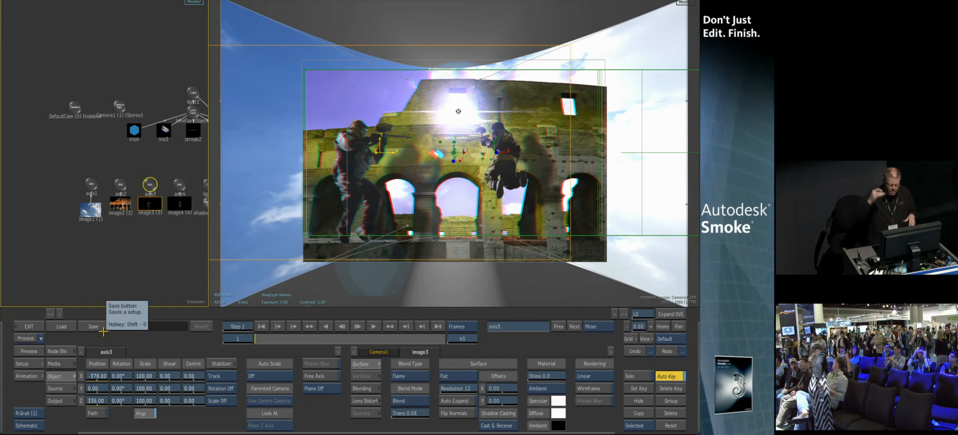
left_click_drag(108, 386, 82, 352)
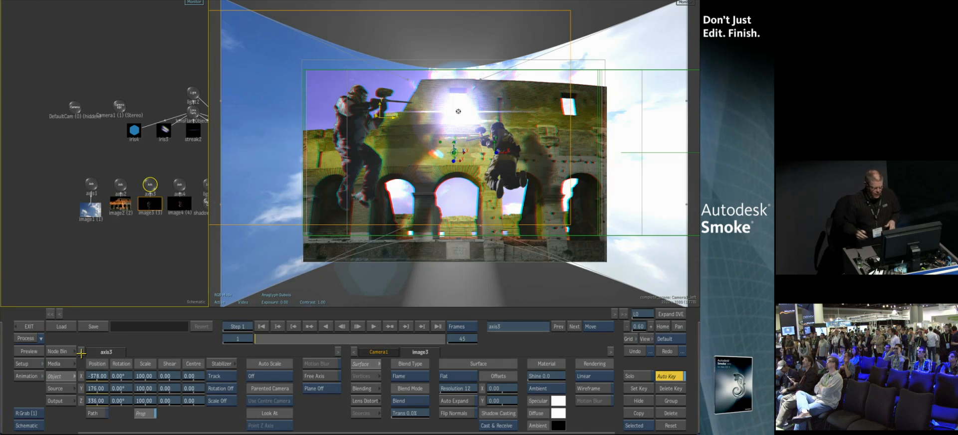
left_click_drag(101, 376, 119, 364)
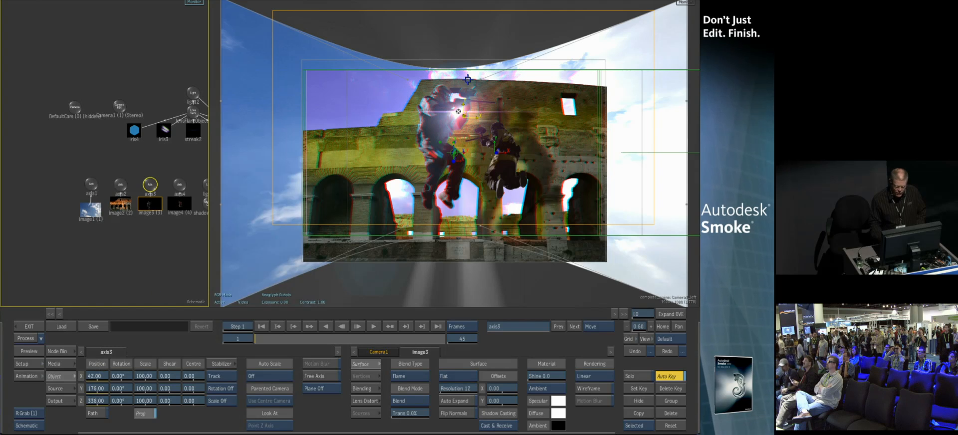
mouse_move(98, 400)
left_mouse_down()
mouse_move(167, 400)
mouse_move(115, 400)
left_mouse_up()
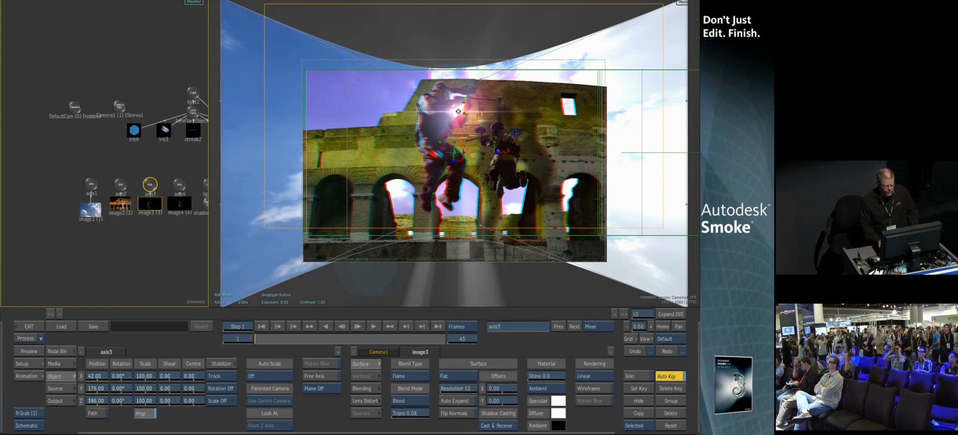
Leave Action and bring the rendered complete_scene clip from the Record Area onto the desktop to view it
left_click(29, 327)
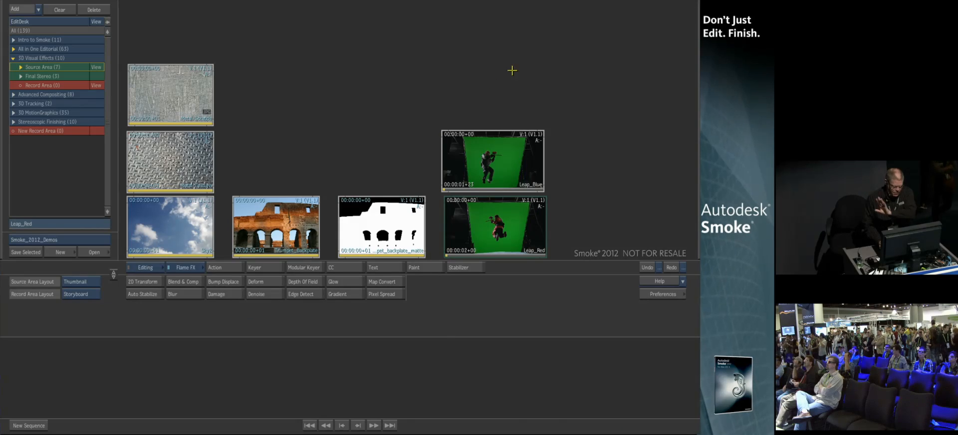
left_click(96, 78)
left_click_drag(379, 235, 408, 87)
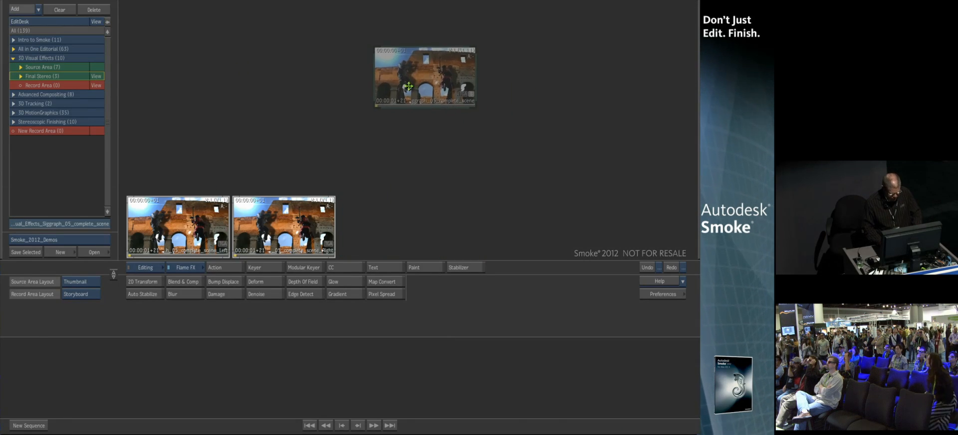
double_click(408, 86)
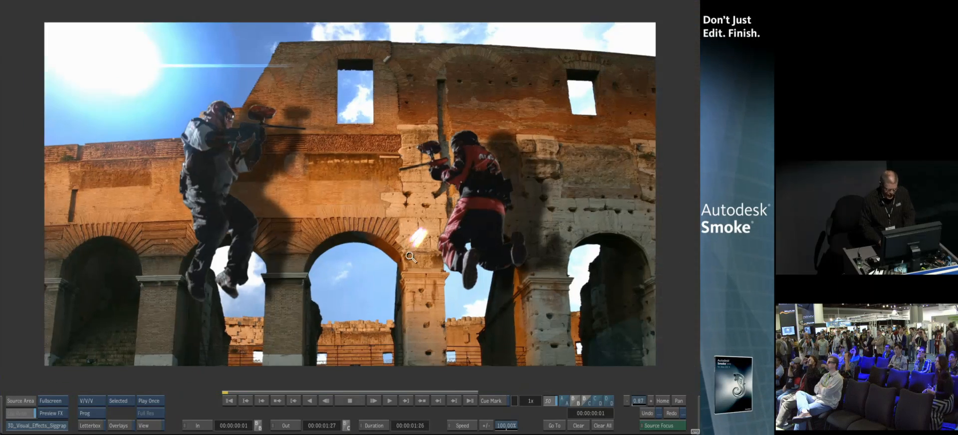
Turn on anaglyph stereo viewing for the clip and play it back
left_click_drag(411, 258, 401, 258)
left_click(149, 401)
left_click(149, 393)
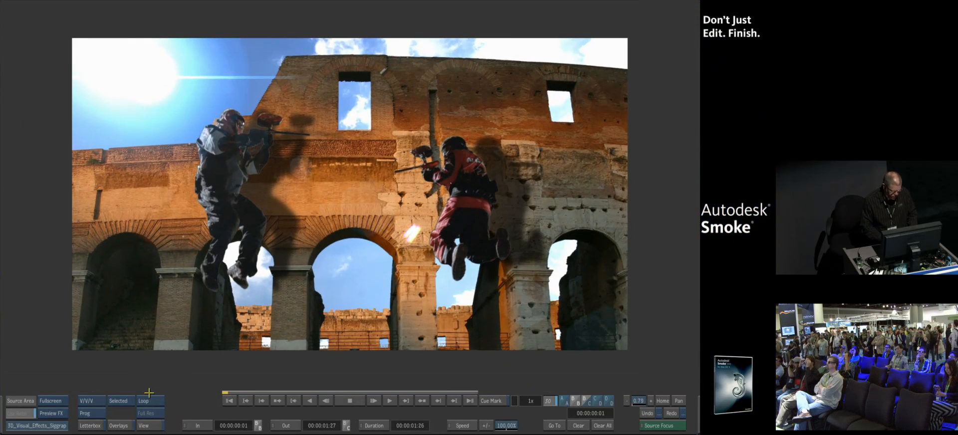
left_click(143, 426)
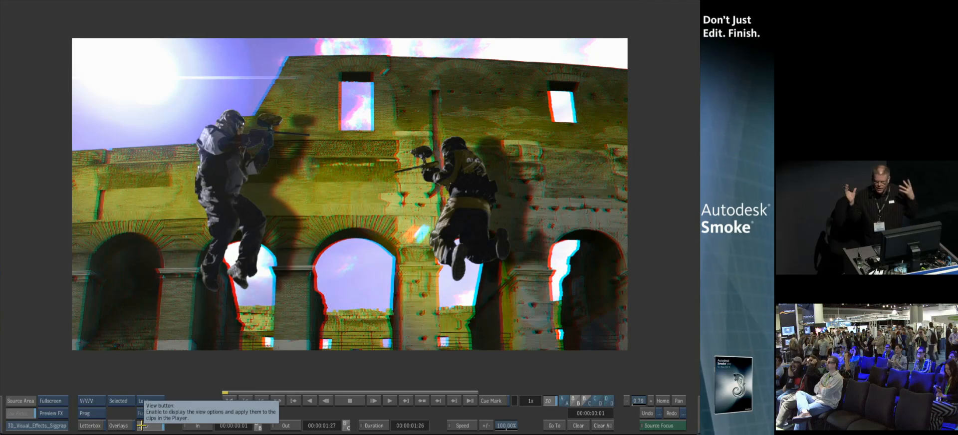
left_click(385, 401)
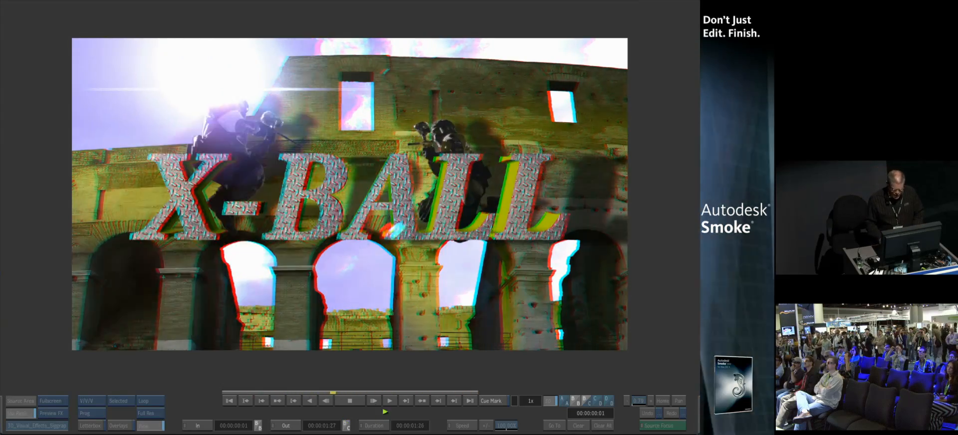
key("space")
key("Escape")
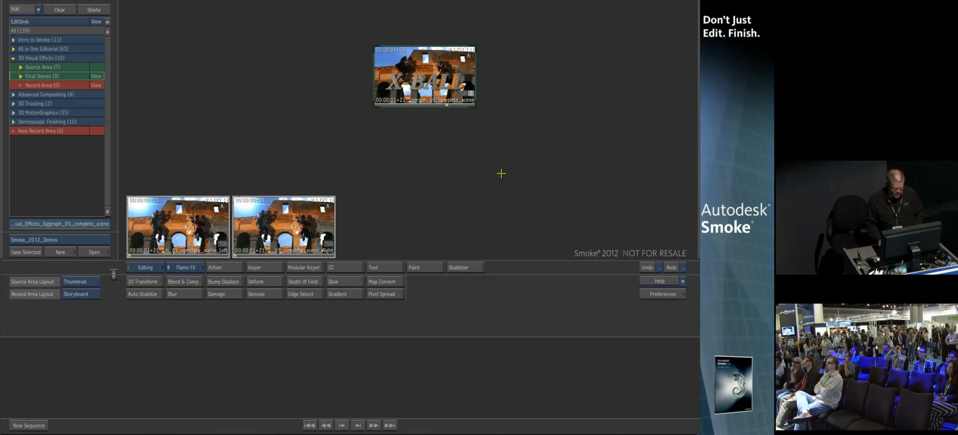
Switch to Keynote and play the slideshow from the 'Don't just Edit. Finish.' slide to the next slide
key("super+Tab")
key("super+Tab")
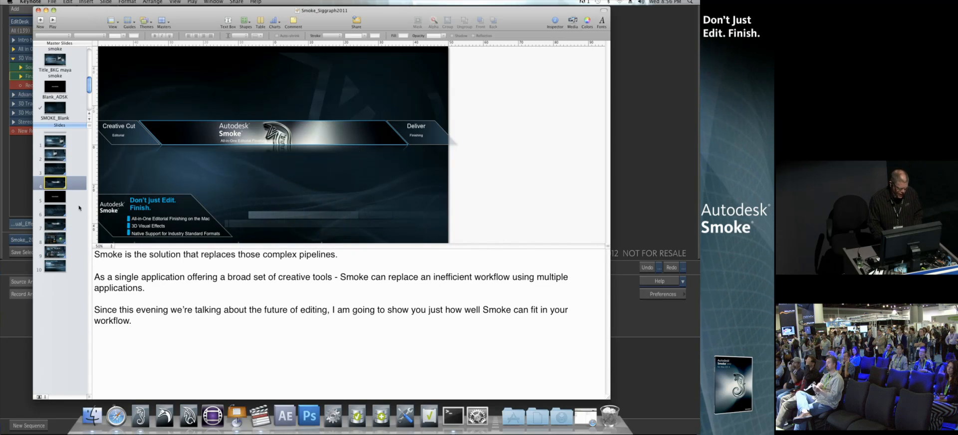
left_click(72, 209)
left_click(51, 22)
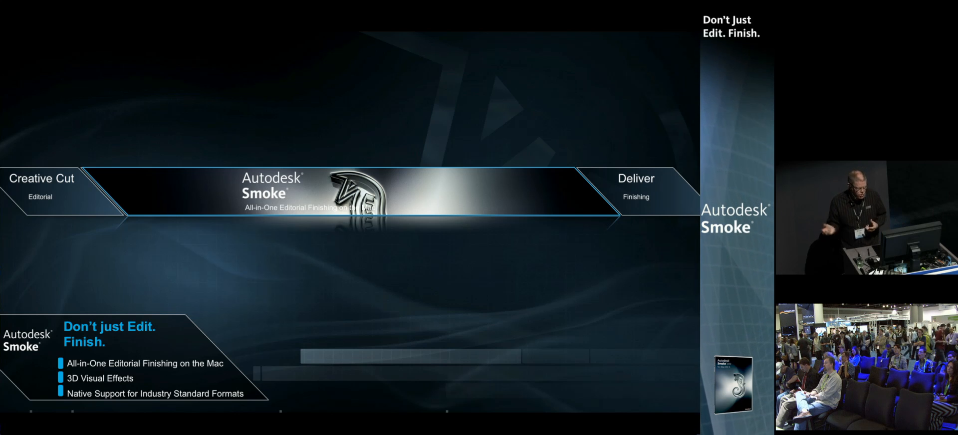
key("Right")
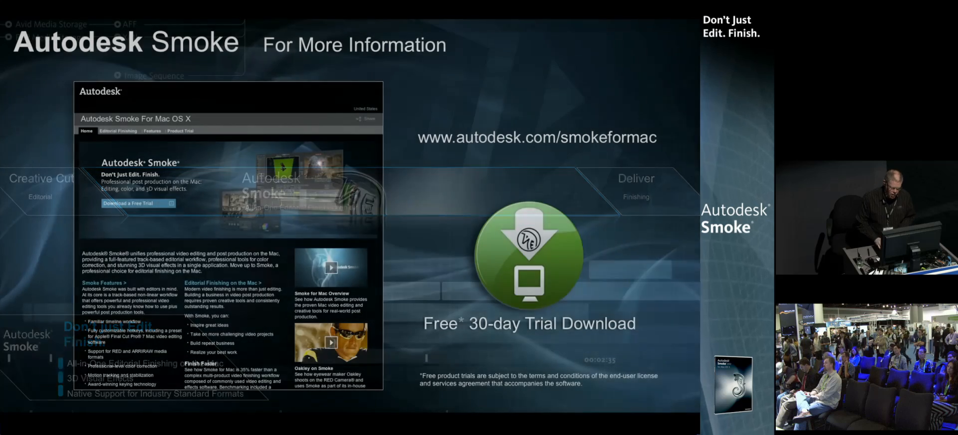